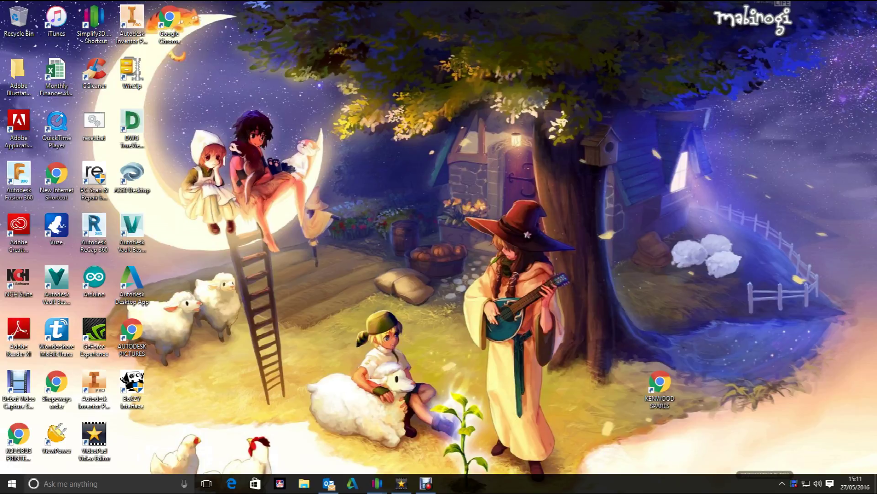
- Open Google Chrome, search for "boxzy guide" and open the BoXZY Guides page from the results
double_click(169, 21)
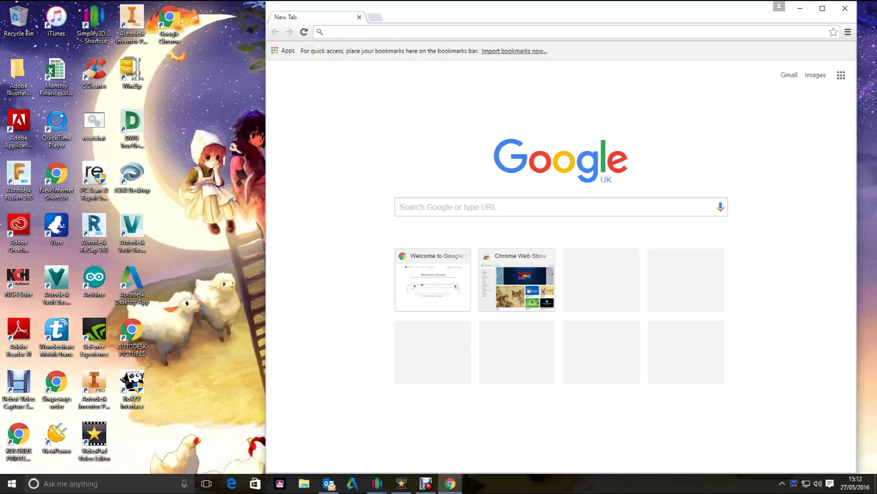
type("b")
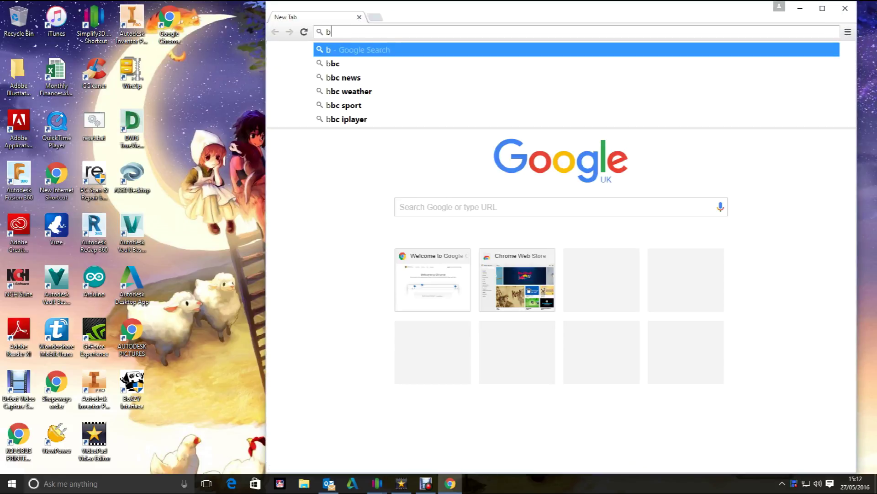
type("ox")
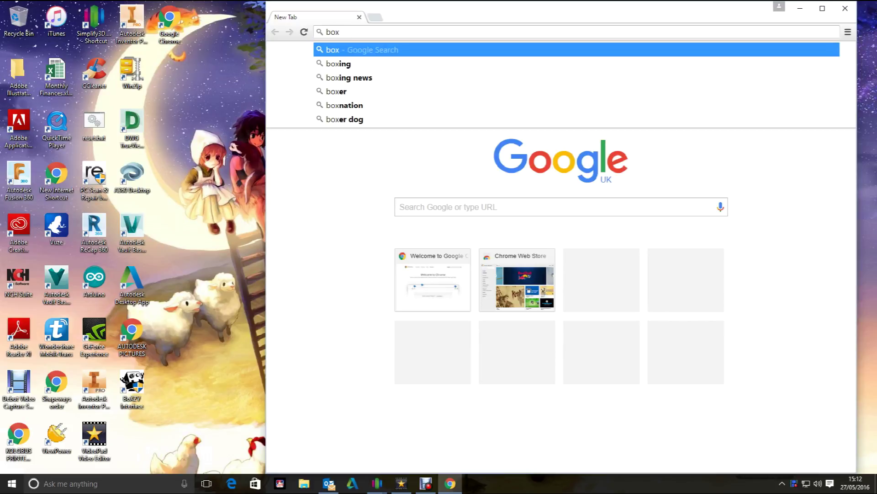
type("zy g")
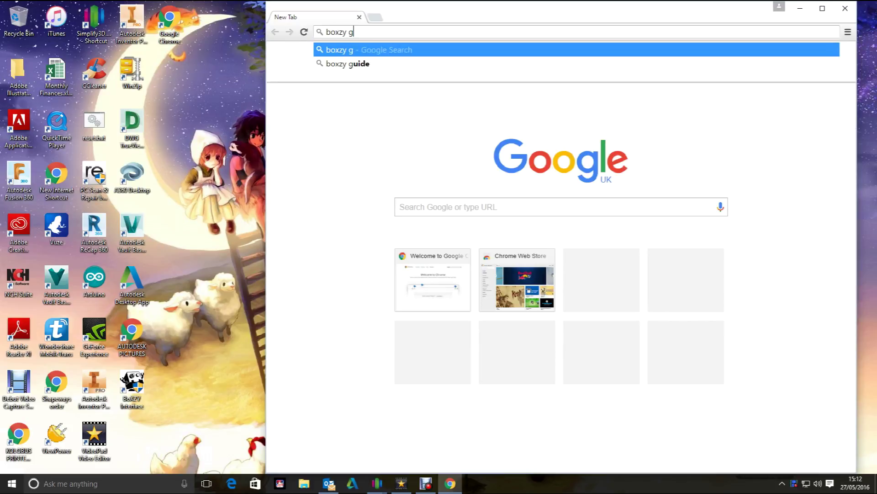
type("uide")
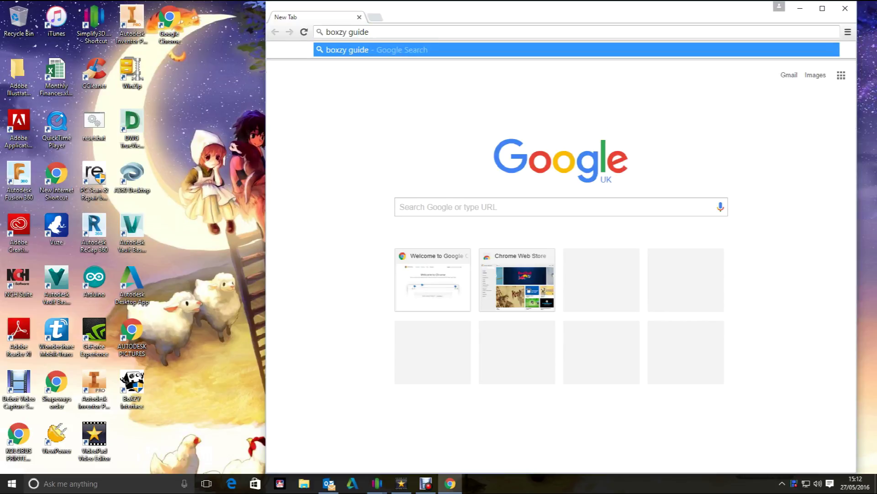
key("Return")
left_click(382, 131)
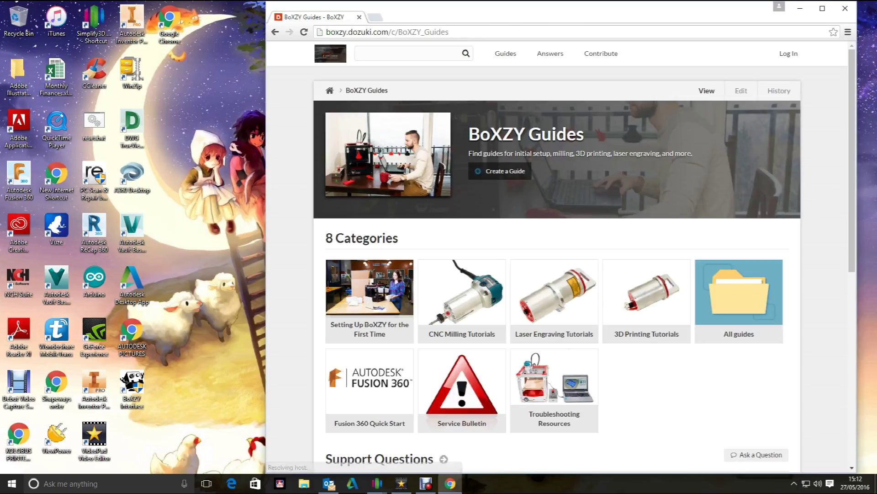
- Open the "Get and set up BoXZY interface software" guide in the category for setting up BoXZY for the first time
left_click(370, 293)
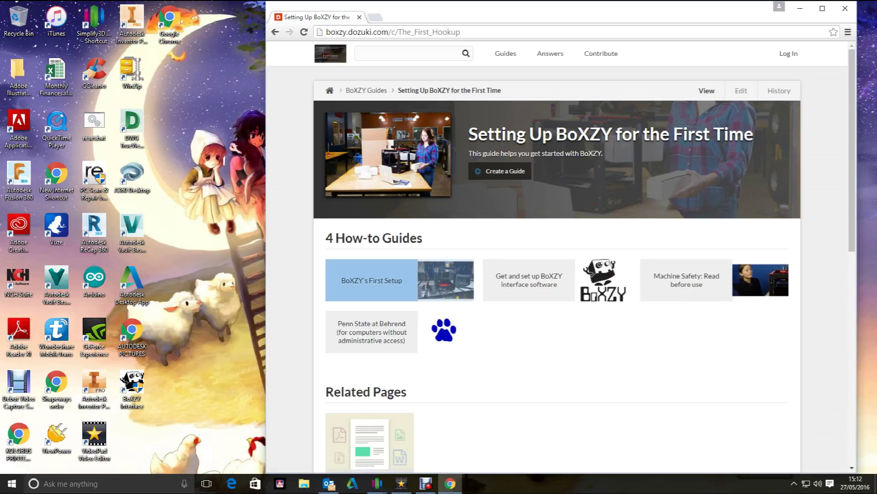
left_click(529, 279)
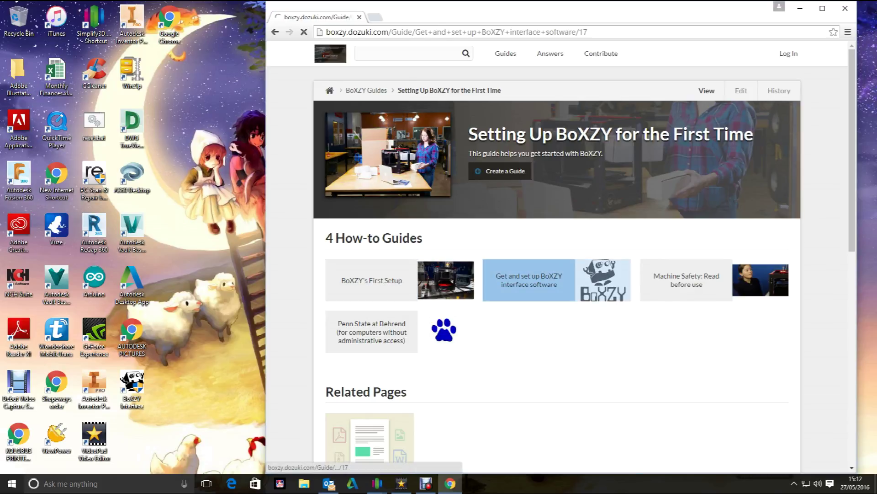
scroll(561, 256, "down", 1)
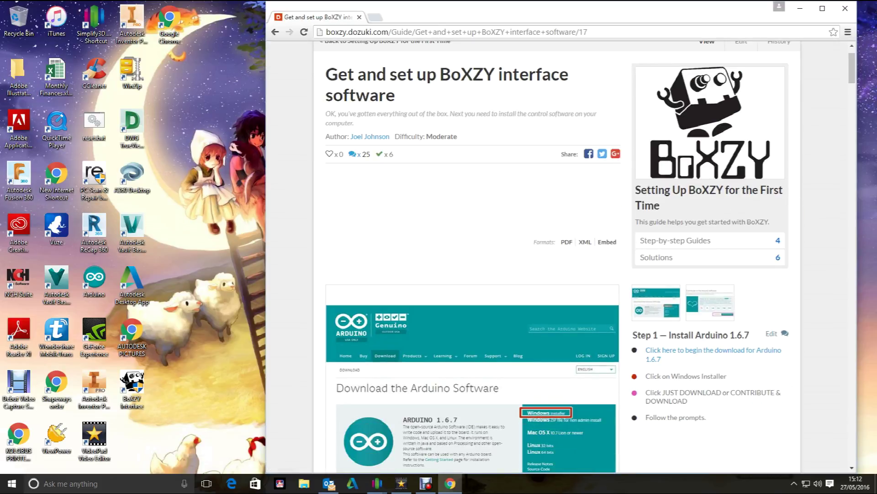
scroll(560, 256, "up", 1)
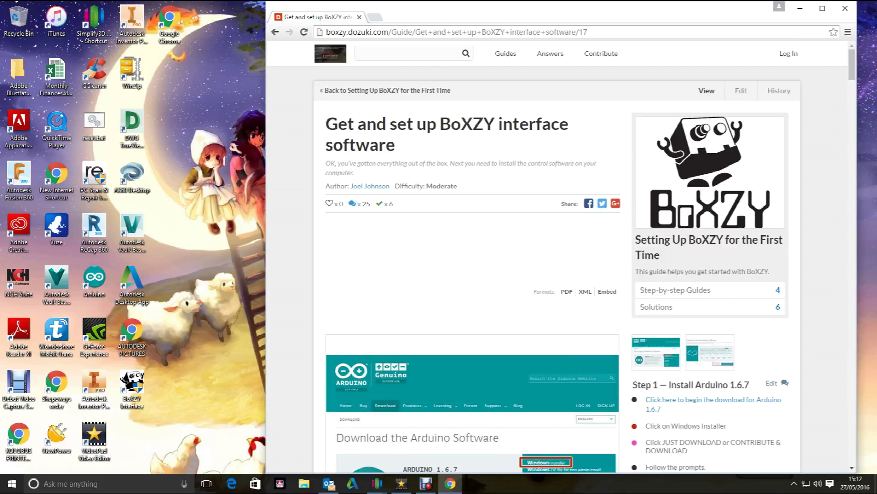
- Review Step 1 of the guide and follow its Arduino download link through to the Windows Installer's download page
scroll(561, 256, "down", 4)
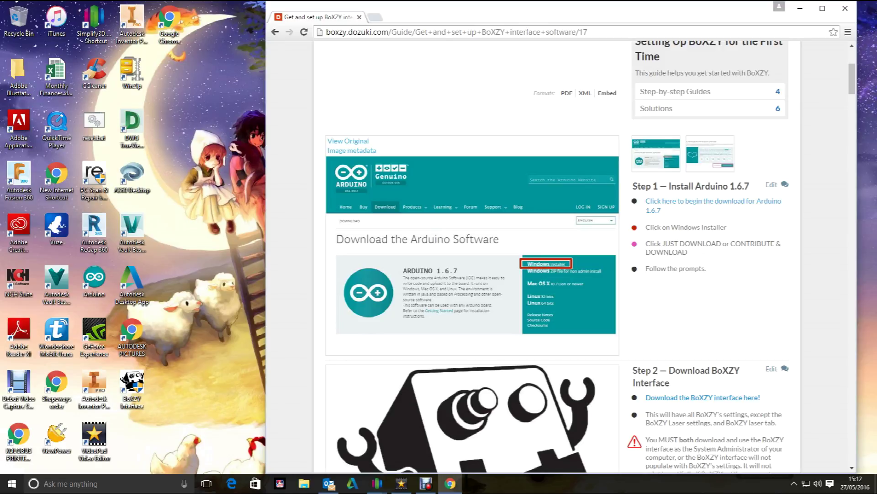
scroll(563, 256, "down", 1)
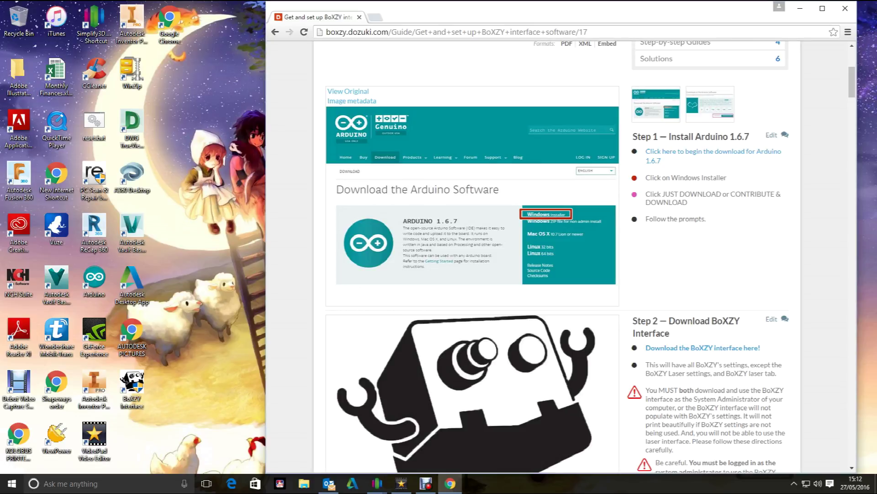
scroll(562, 256, "up", 1)
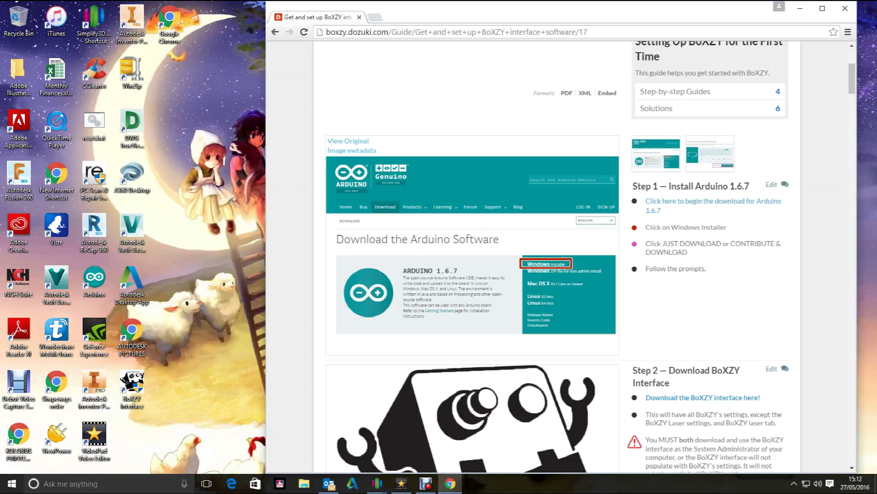
mouse_move(710, 154)
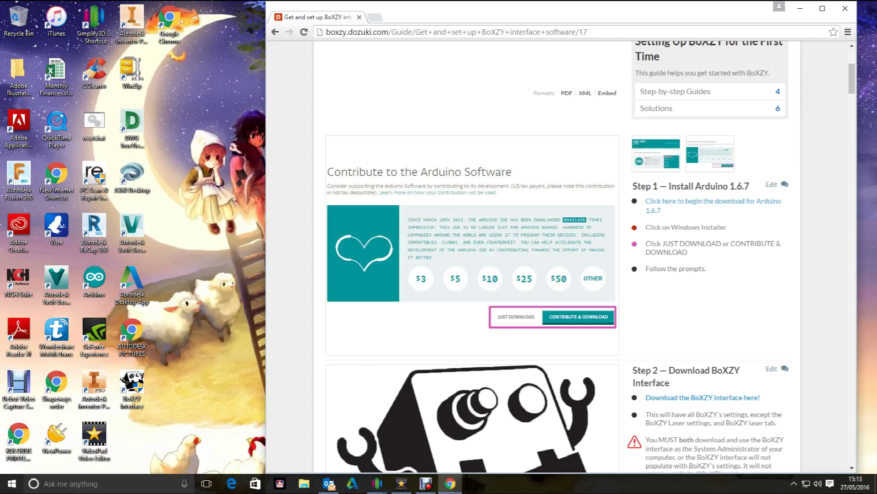
left_click(713, 201)
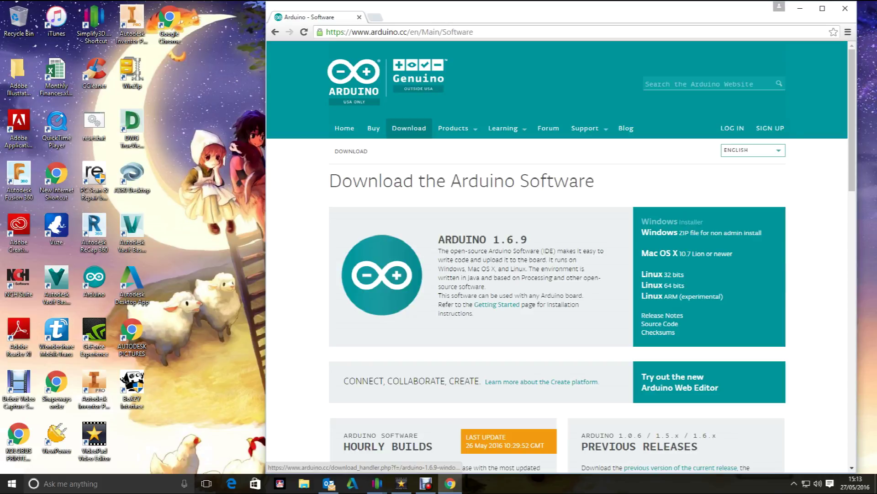
left_click(660, 222)
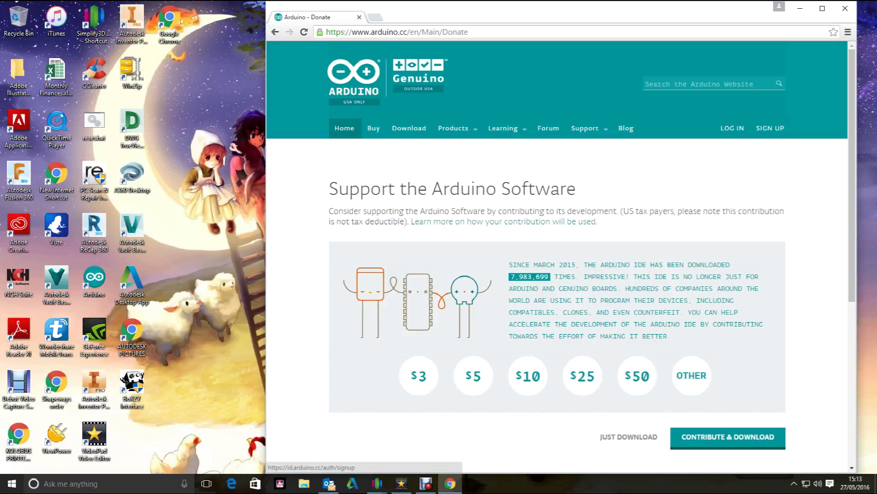
- Return to the guide and download the BoXZY interface zip linked in Step 2, accepting the download without a virus scan
key("alt+Left")
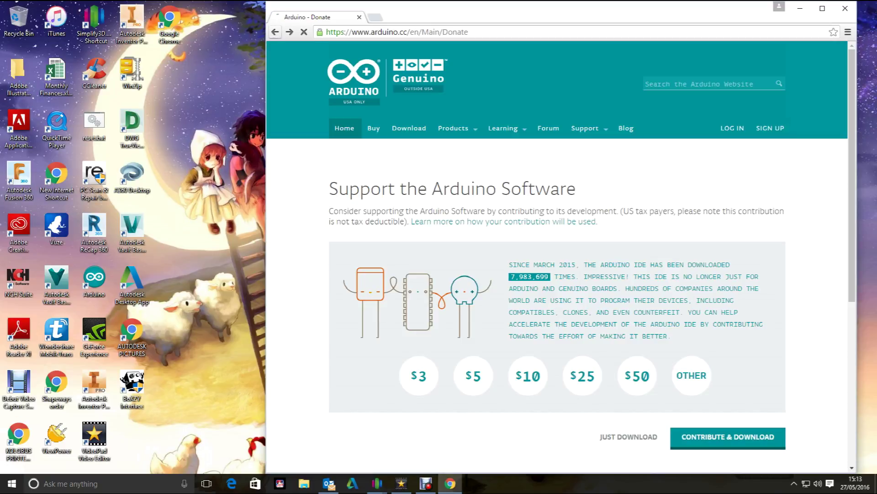
key("alt+Left")
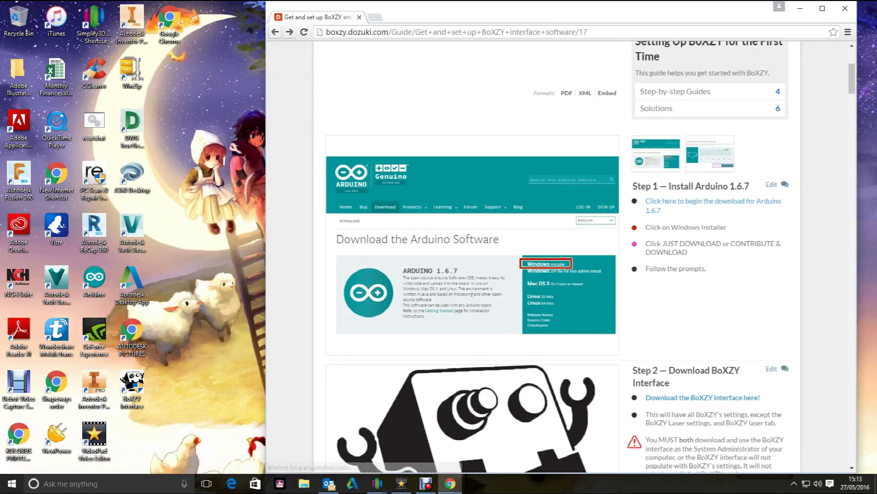
scroll(562, 255, "down", 4)
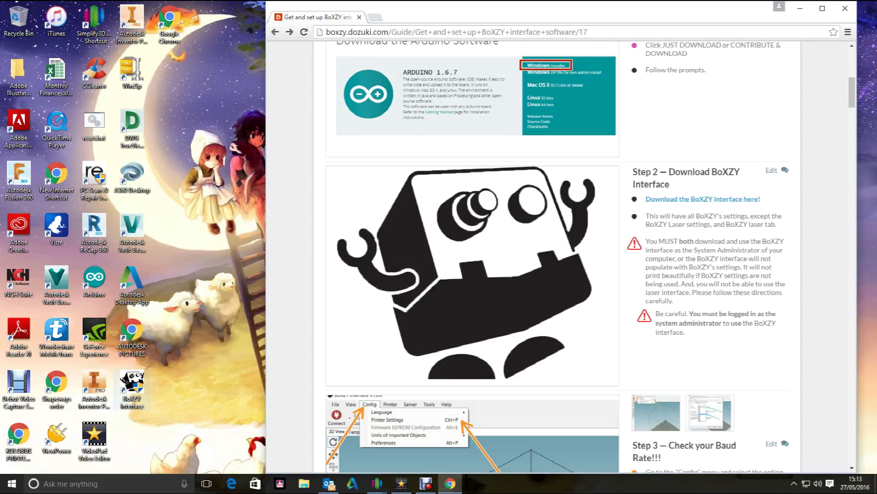
left_click(703, 199)
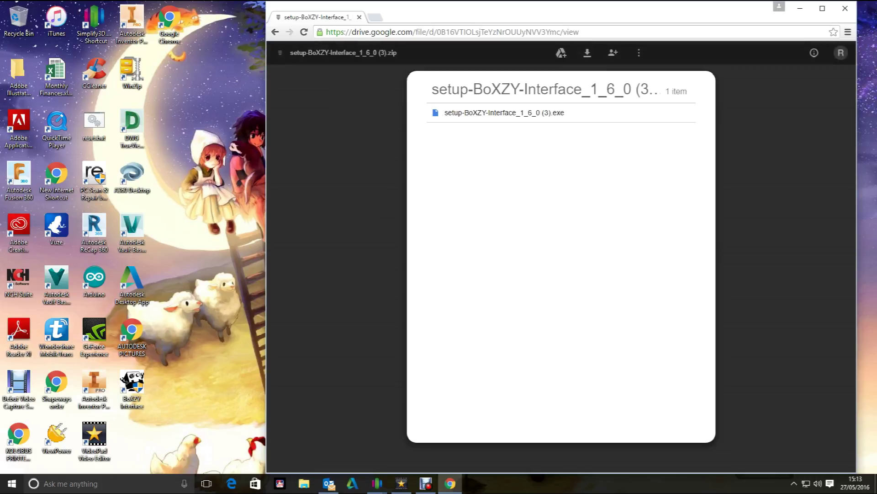
left_click(587, 52)
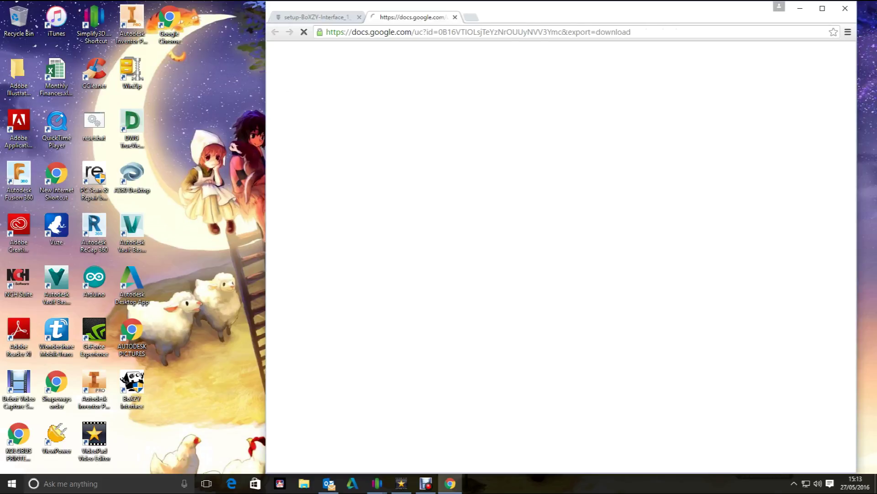
left_click(494, 138)
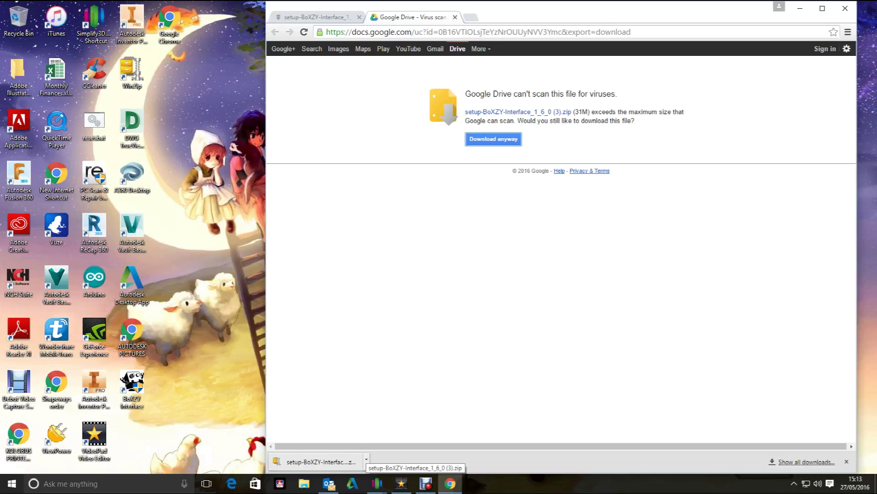
- Show the downloaded setup-BoXZY-Interface_1_6_0 (3).zip in its folder, open it with Windows Explorer and select the setup application inside
left_click(367, 460)
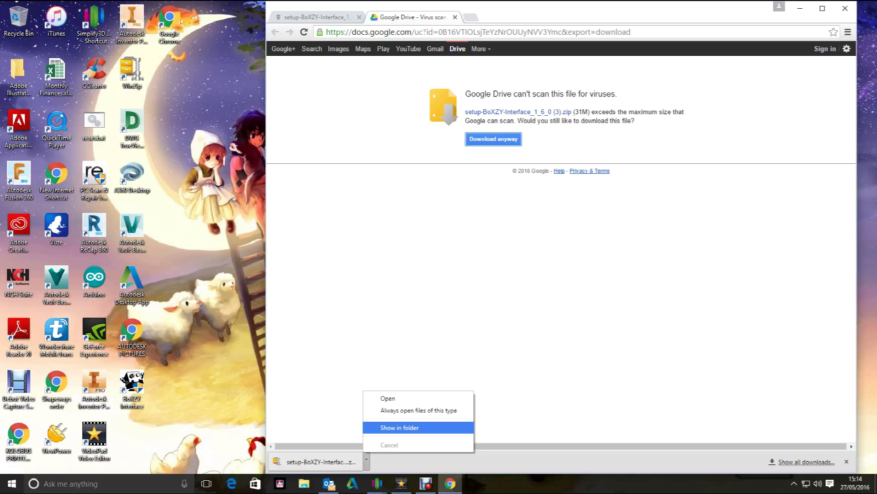
left_click(400, 427)
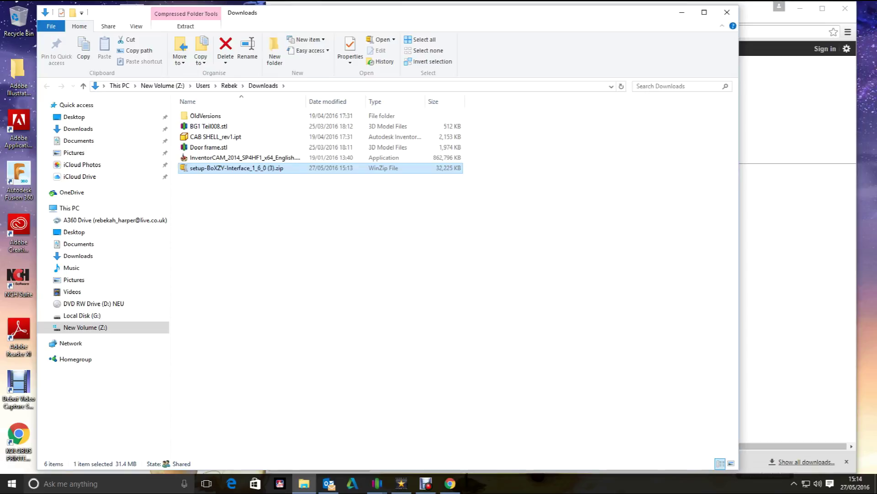
right_click(231, 167)
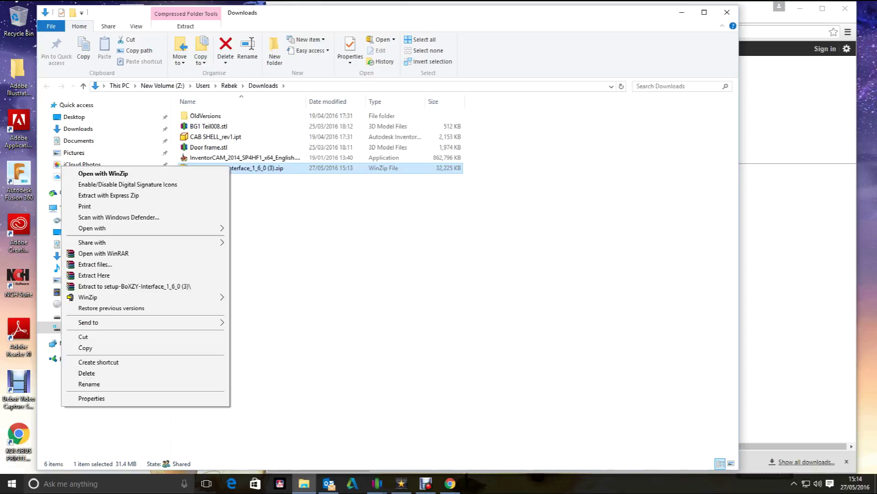
mouse_move(137, 228)
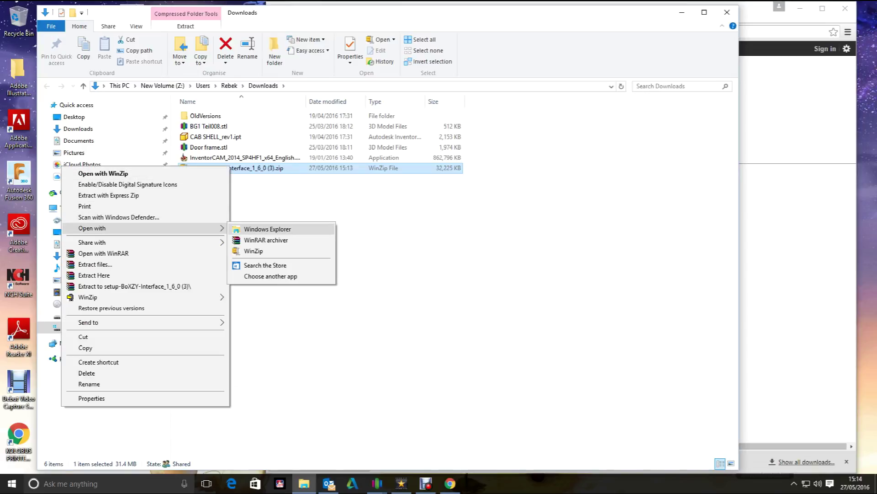
left_click(267, 229)
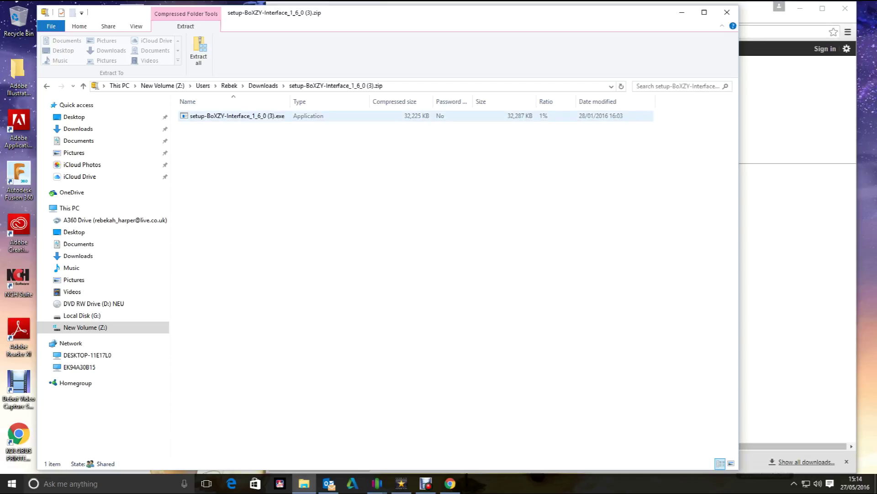
right_click(249, 114)
left_click(219, 147)
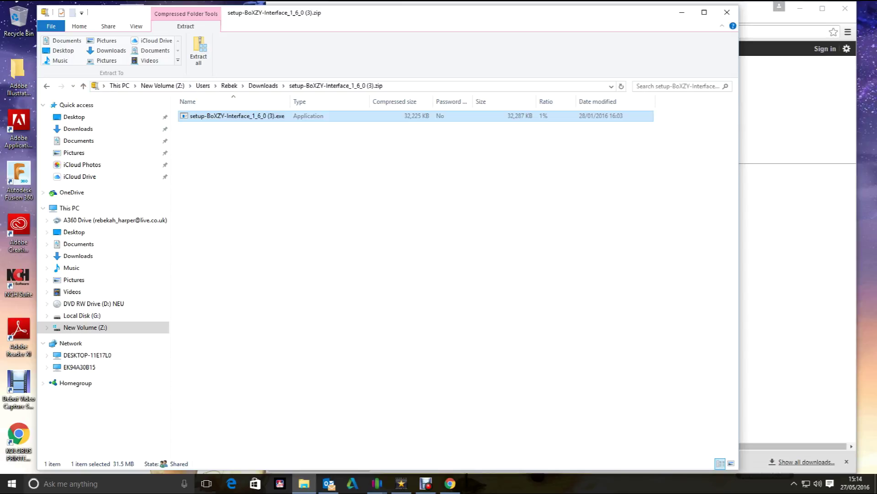
- Close the zip's folder window and the download tab, and return to the guide at Step 3 about the baud rate
left_click(727, 12)
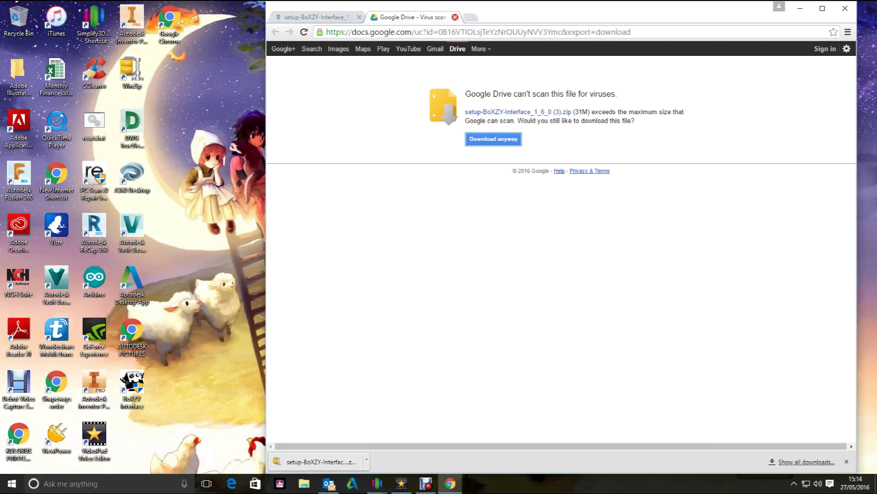
left_click(455, 17)
left_click(275, 32)
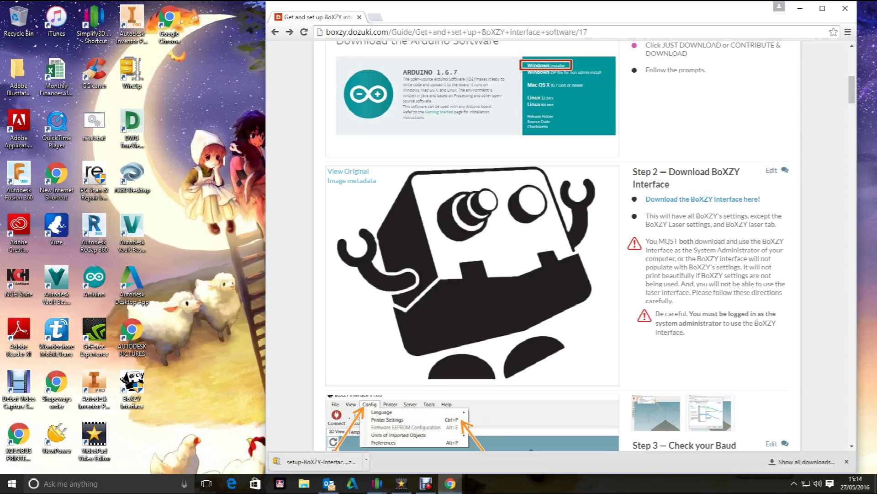
scroll(472, 247, "down", 2)
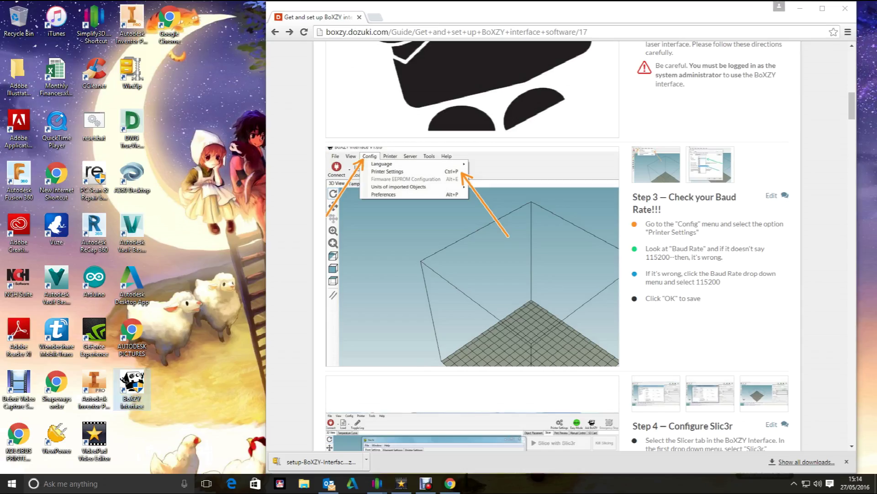
- Check in the BoXZY Interface desktop shortcut's compatibility properties that the program is run as an administrator, and accept the dialog
right_click(132, 394)
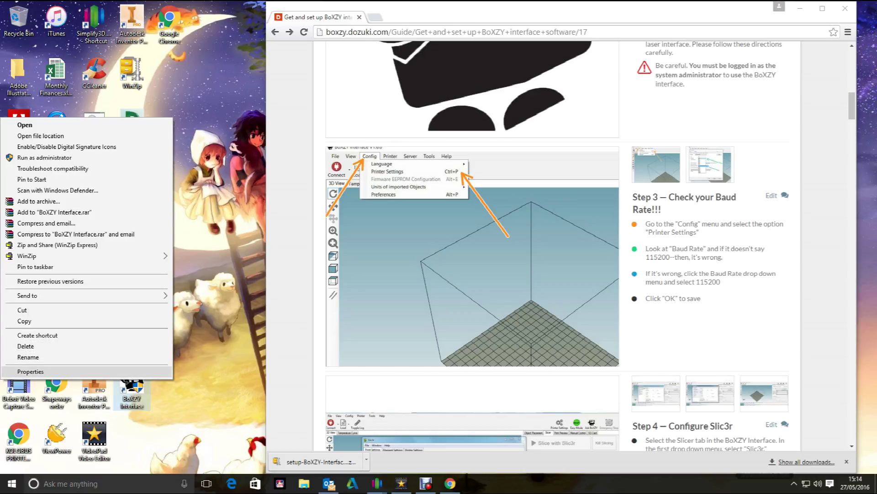
left_click(30, 371)
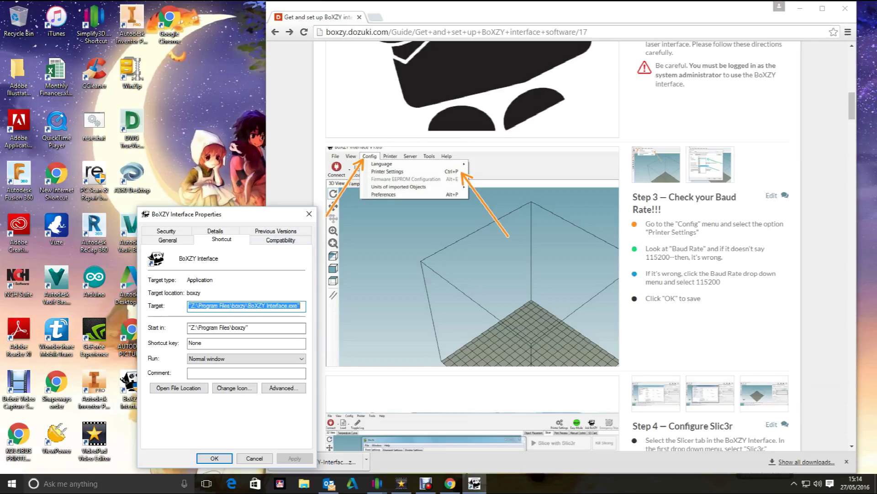
left_click(281, 240)
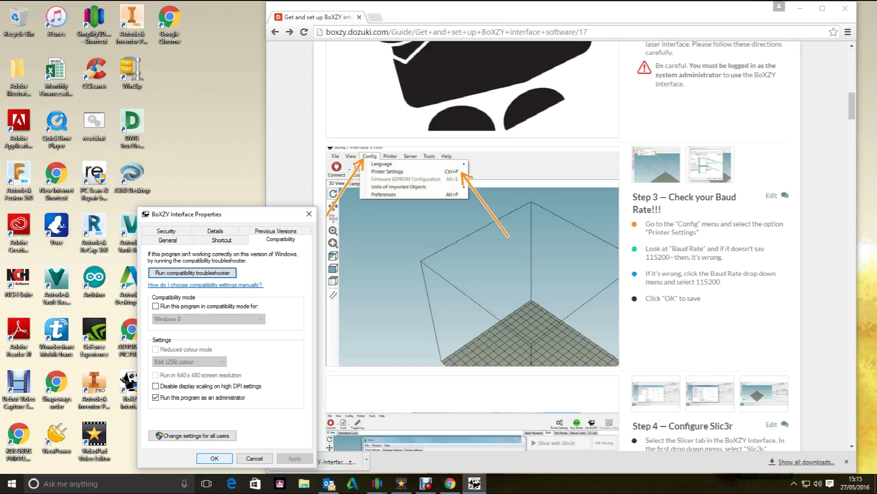
left_click(215, 458)
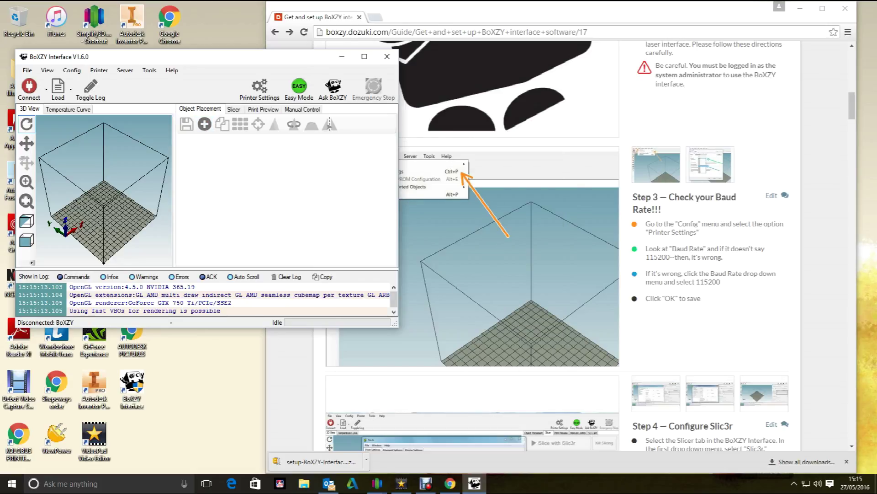
- Set the BoXZY printer's port to COM4 in the printer settings, checking the 115200 baud rate, and apply and accept the settings
left_click(72, 70)
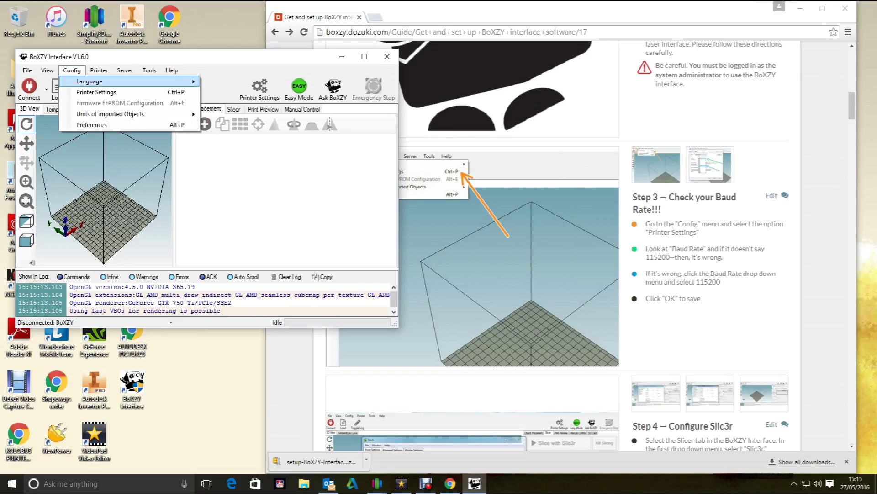
left_click(96, 92)
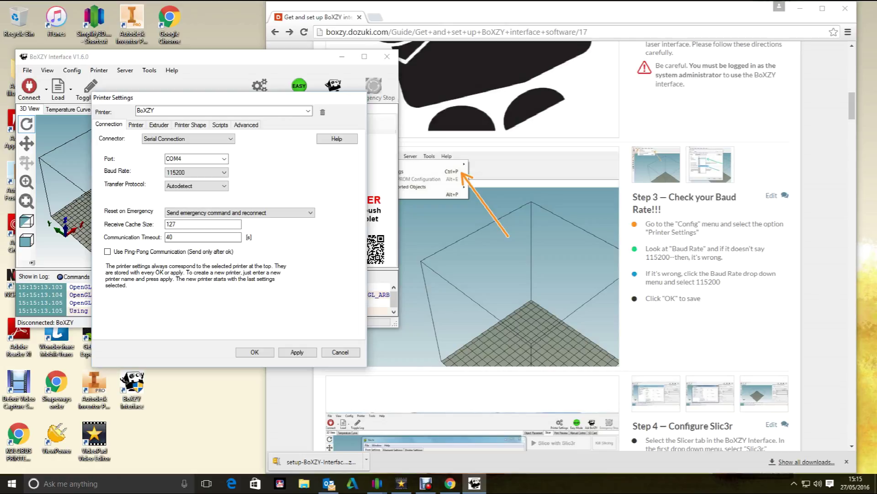
left_click(224, 159)
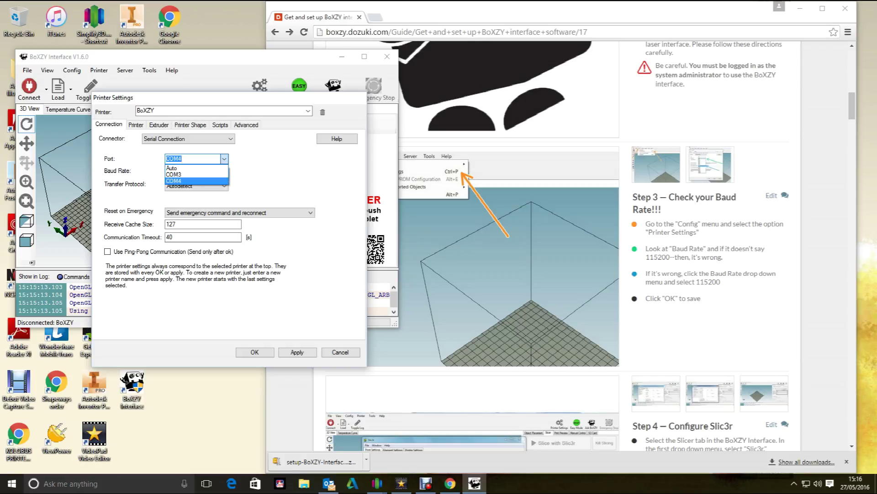
left_click(196, 181)
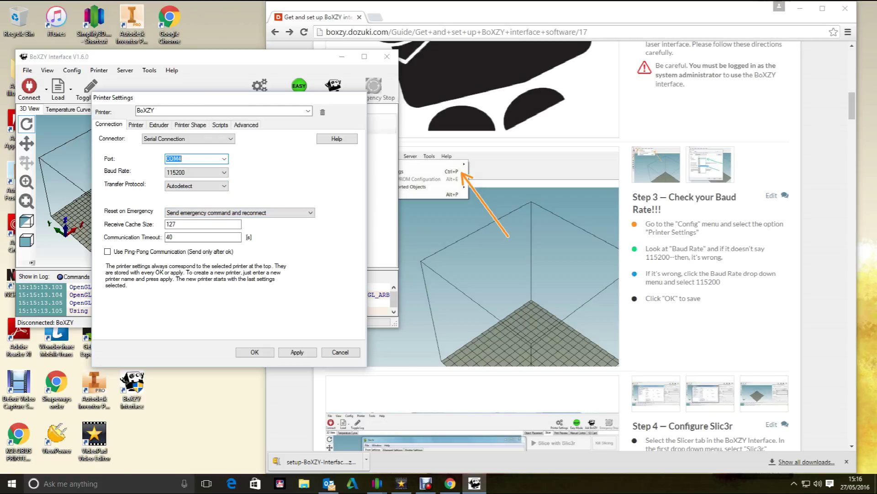
left_click(298, 352)
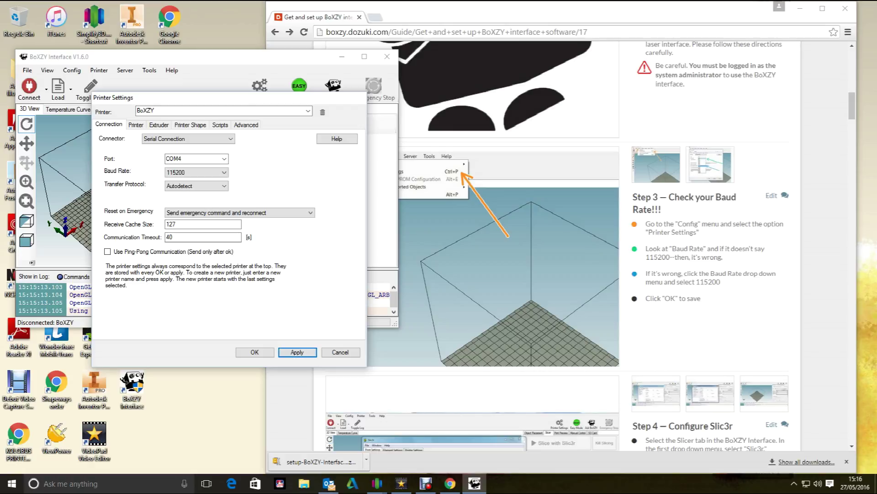
left_click(254, 352)
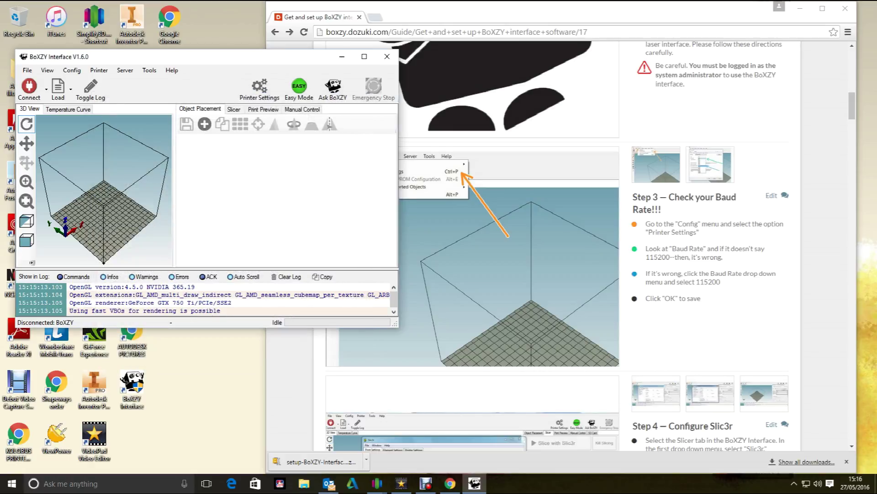
- Connect the interface to the BoXZY machine and show its manual controls
left_click(30, 89)
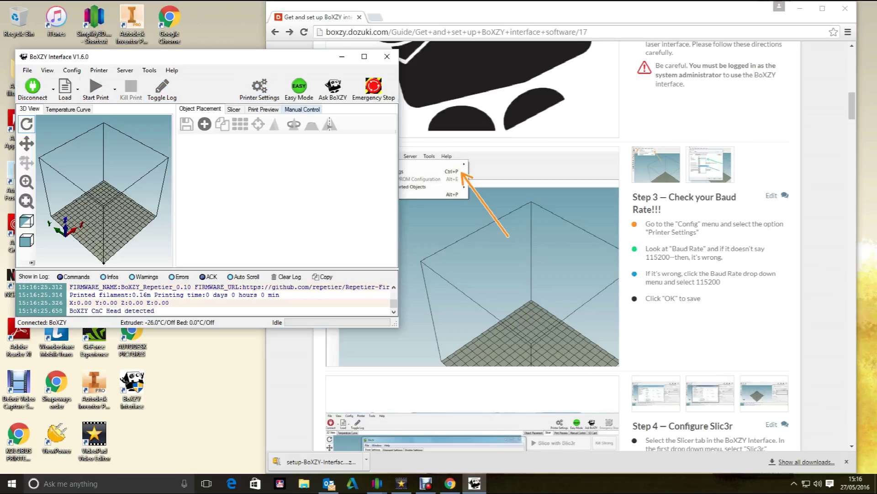
left_click(303, 109)
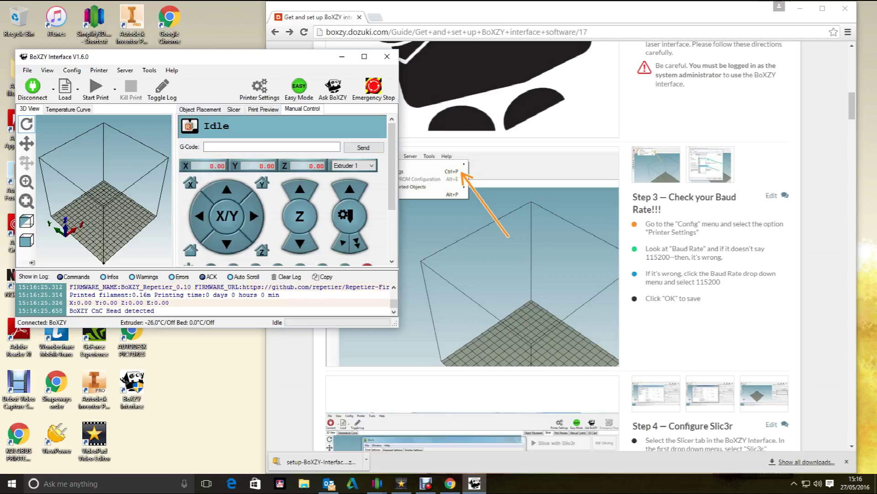
- Show the slicer settings, consult Step 4 of the guide, and open the Slic3r configuration window
left_click(234, 109)
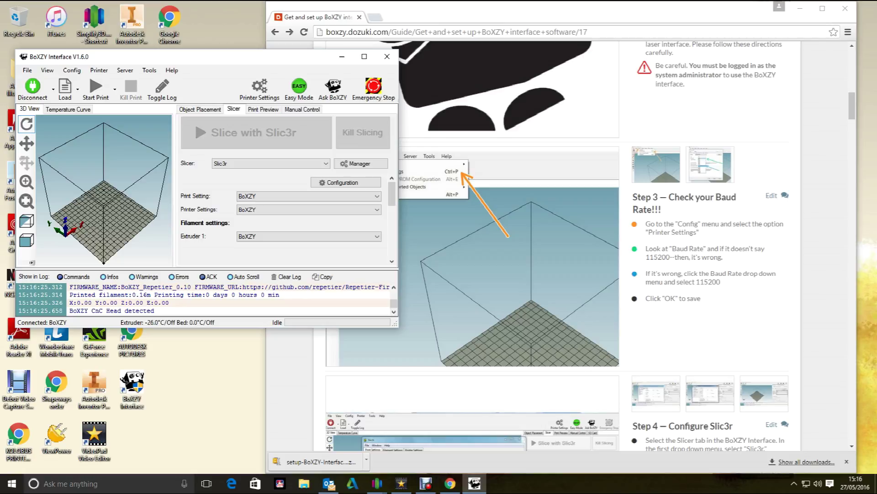
left_click(704, 320)
scroll(704, 319, "down", 6)
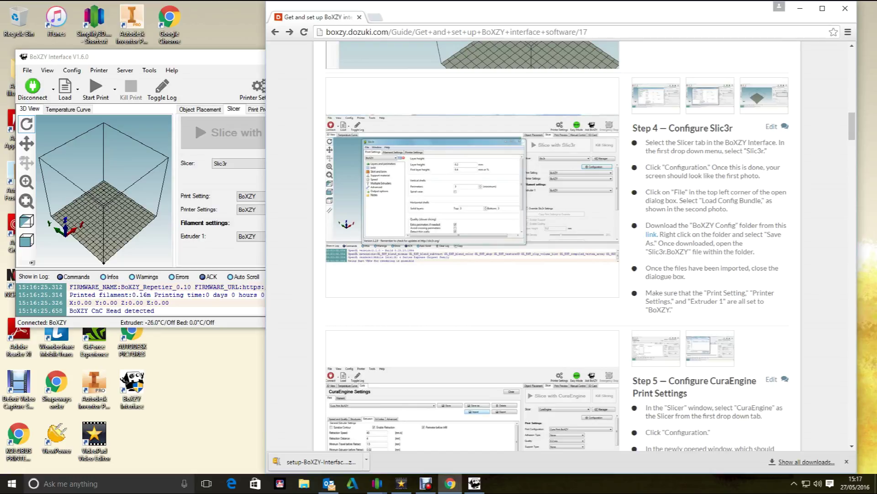
left_click(228, 180)
left_click(345, 182)
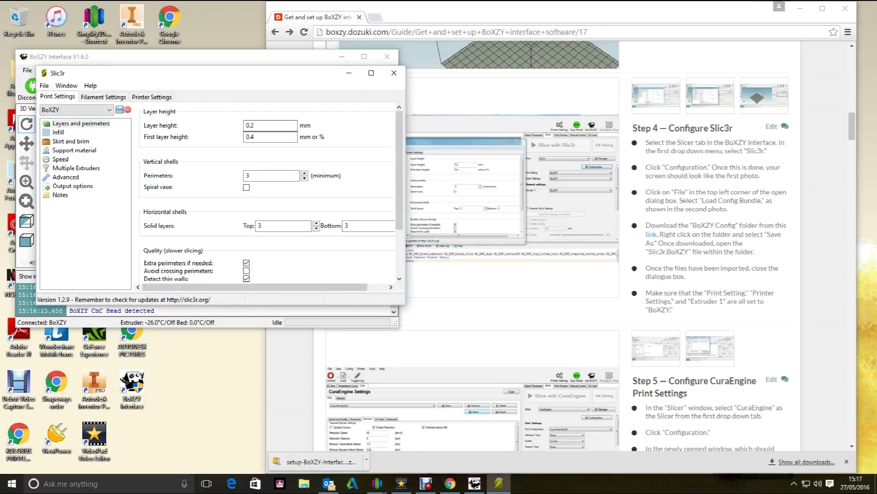
- Start loading a configuration file in Slic3r, and open the BoXZY Config link from Step 4 of the guide
left_click(43, 85)
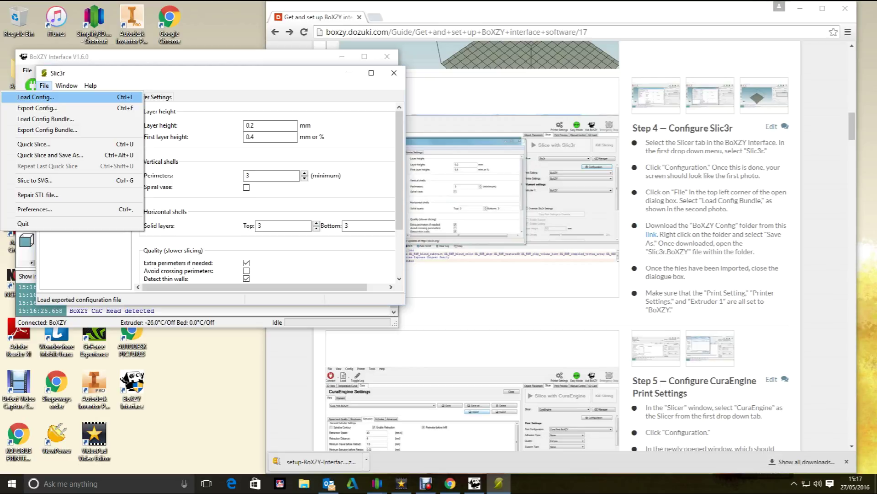
left_click(35, 97)
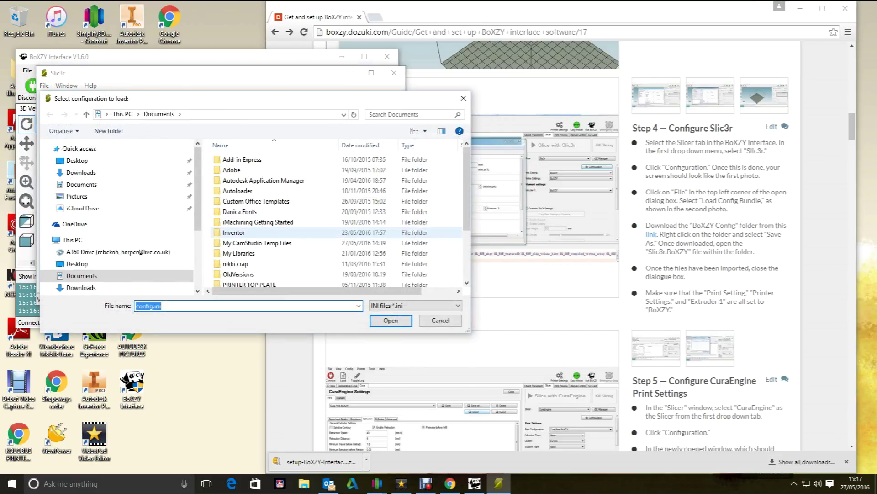
scroll(274, 228, "down", 1)
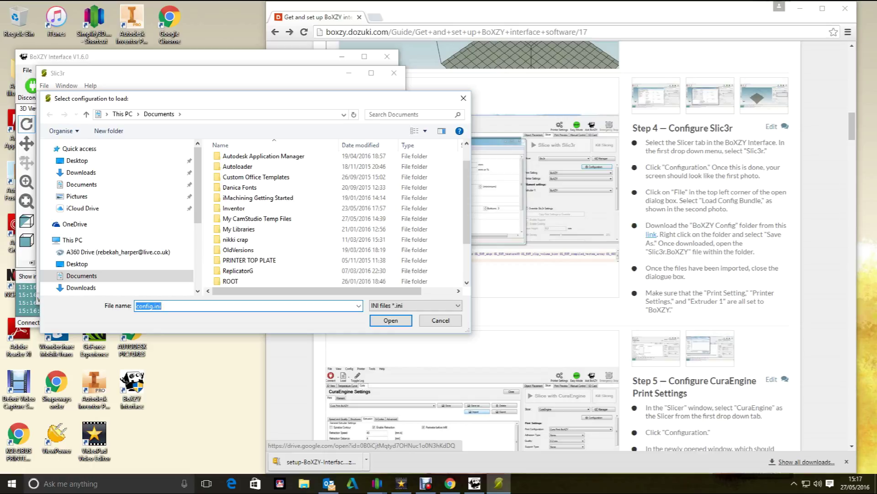
left_click(651, 234)
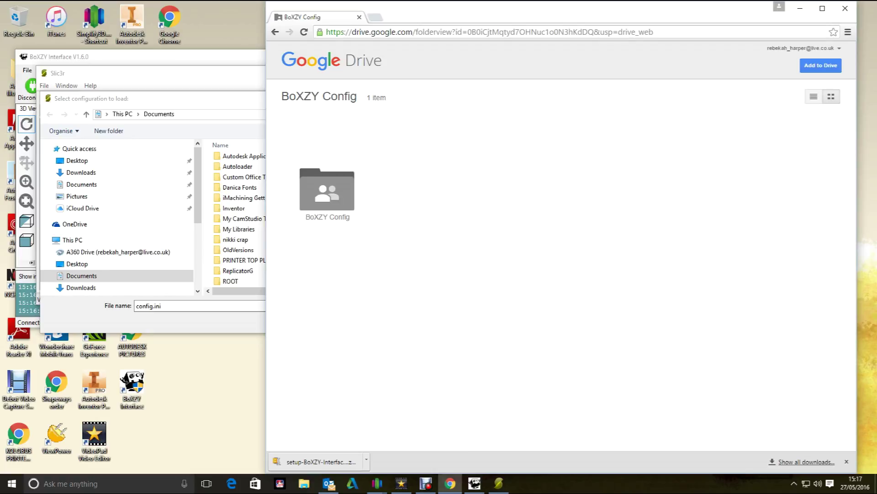
right_click(330, 189)
left_click(355, 238)
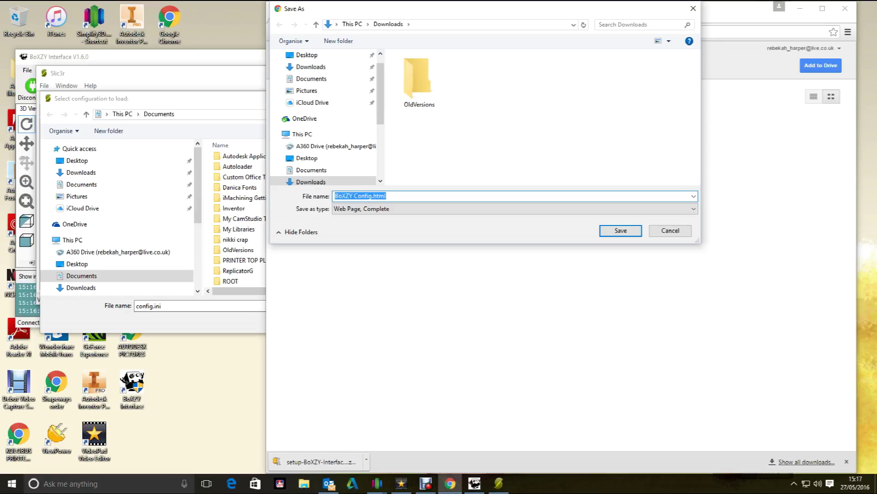
left_click(671, 231)
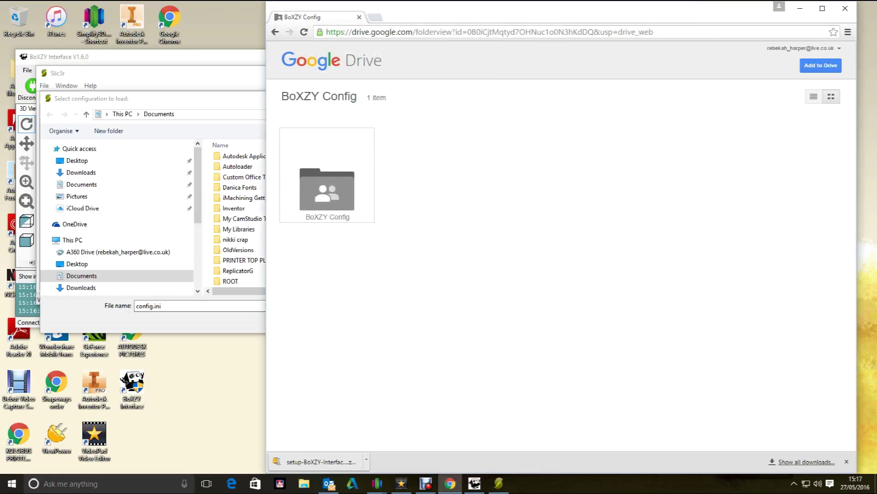
- Open the shared BoXZY Config folder and download Cura.Filament.BoXZY.rcf, signing in to the Google account
left_click(327, 189)
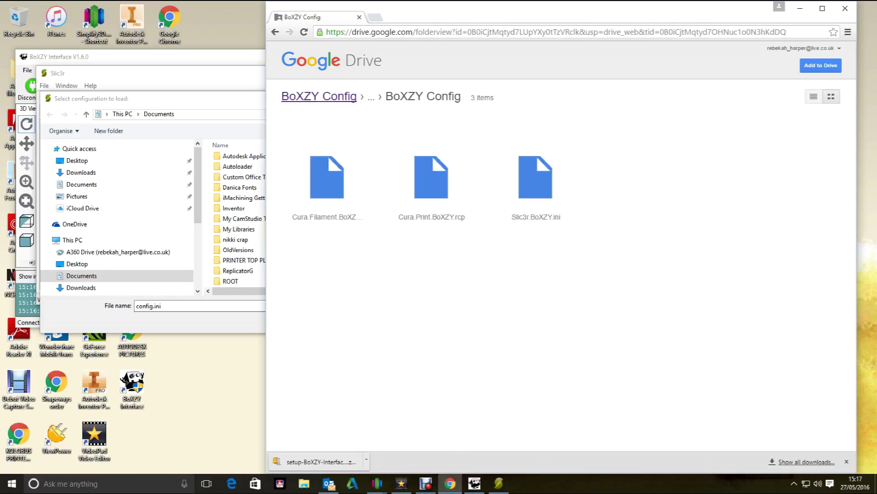
left_click(327, 187)
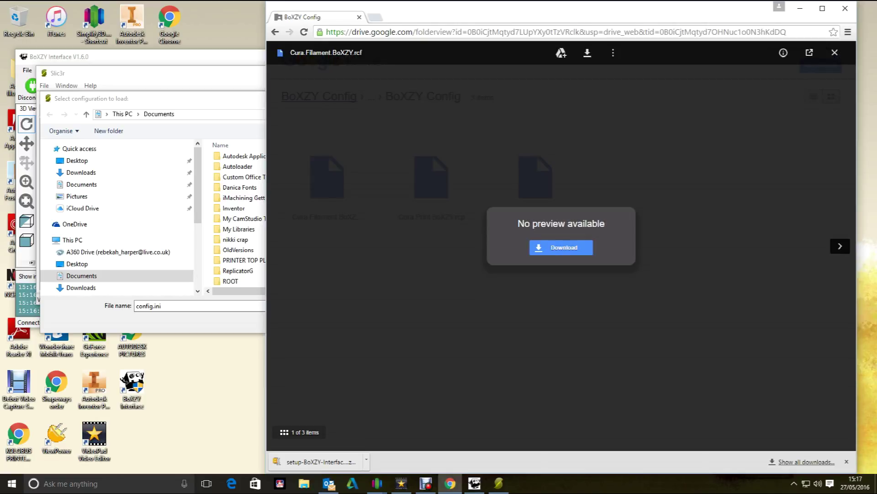
left_click(561, 247)
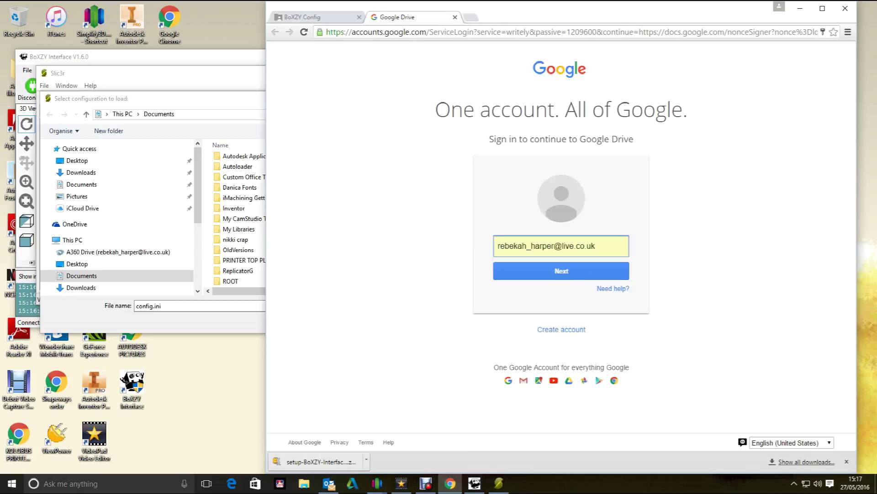
key("Return")
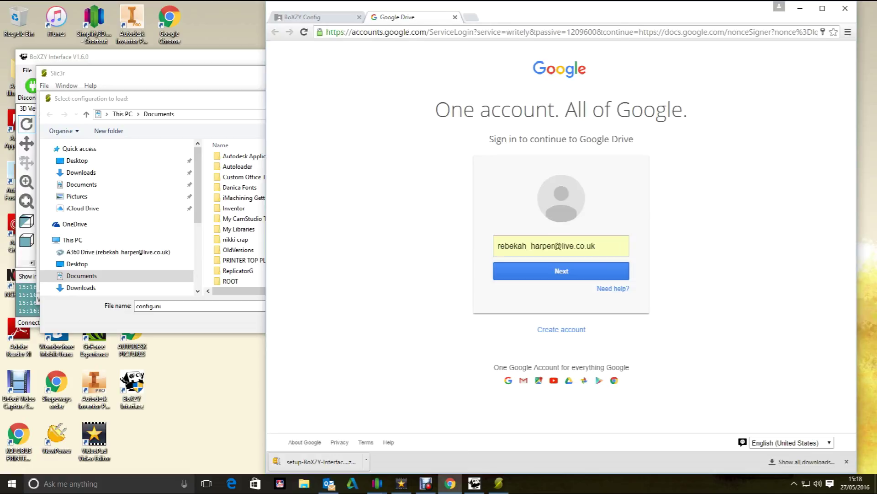
key("Return")
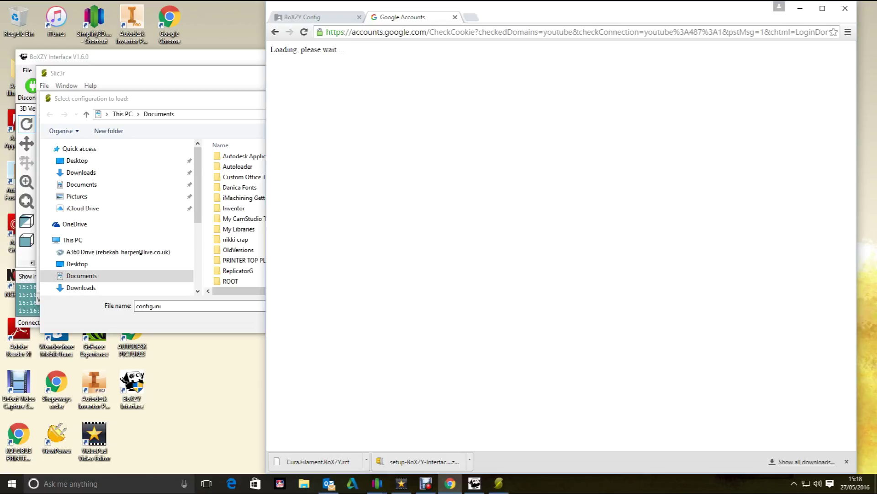
- Return to the shared BoXZY Config folder, close the filament file's preview and download Cura.Print.BoXZY.rcp
left_click(338, 17)
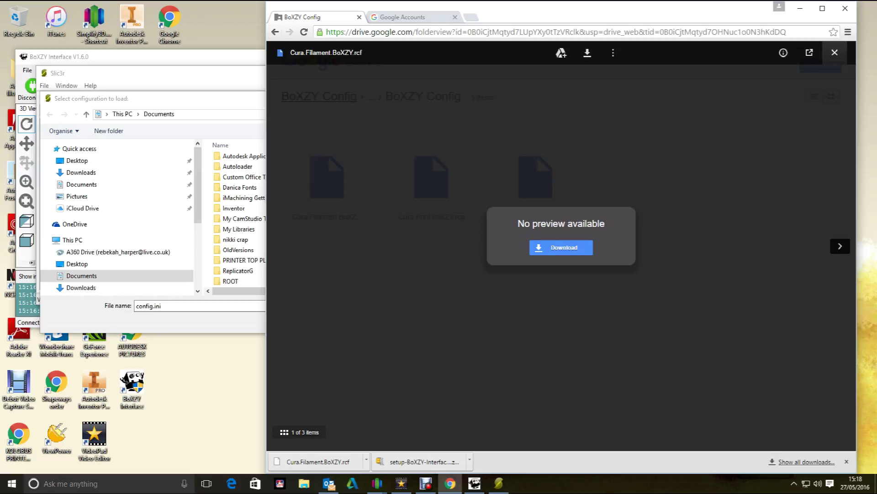
left_click(834, 53)
double_click(431, 155)
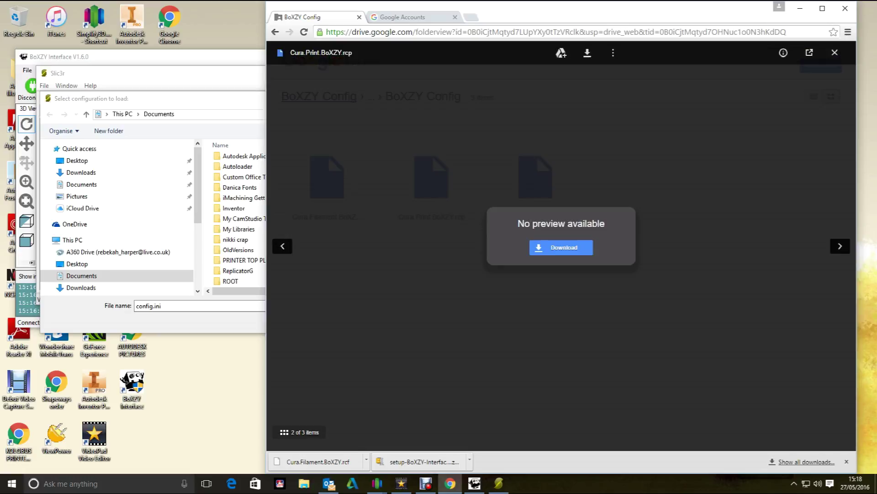
left_click(562, 247)
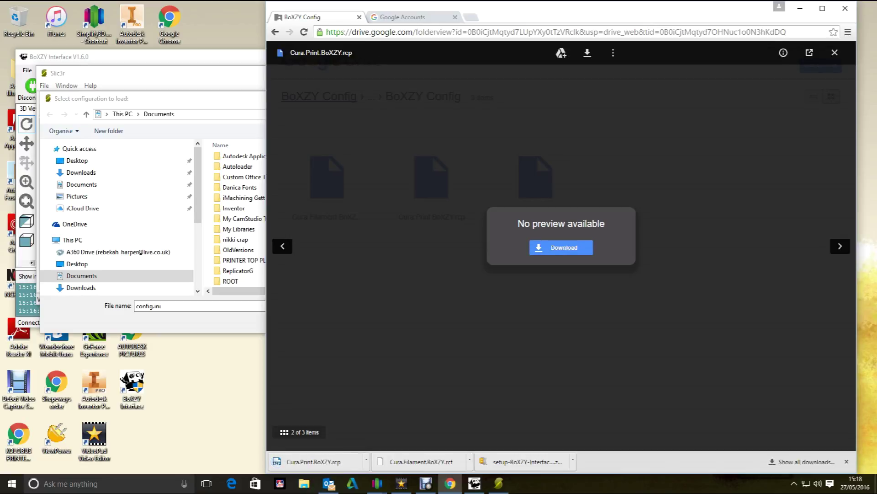
- Download Slic3r.BoXZY.ini from the shared folder, choose to keep the file, and go back to Step 4 of the guide
left_click(327, 155)
left_click(535, 178)
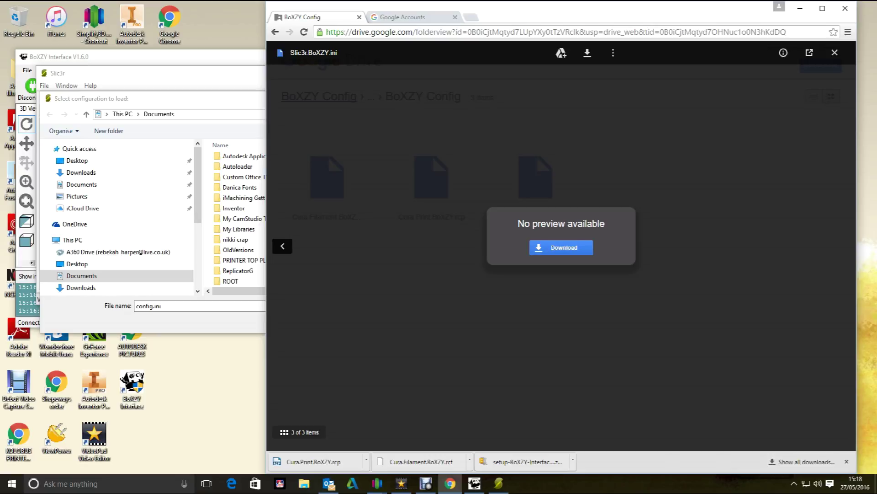
left_click(561, 247)
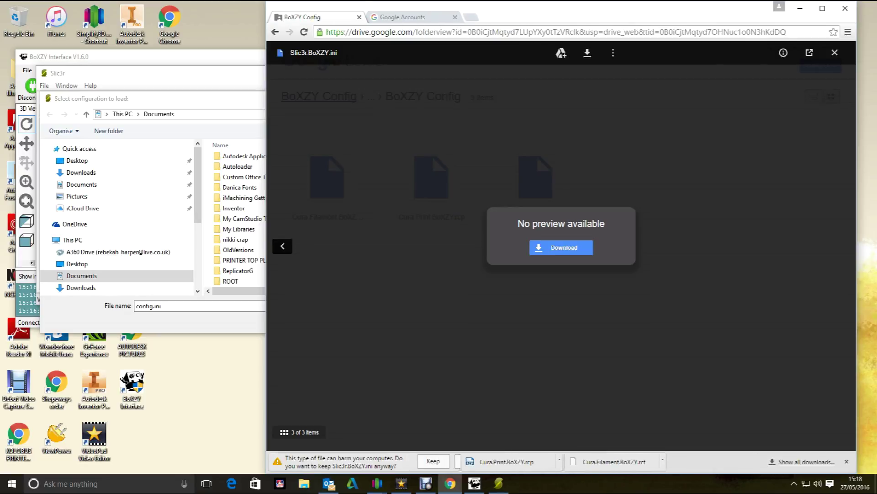
left_click(433, 461)
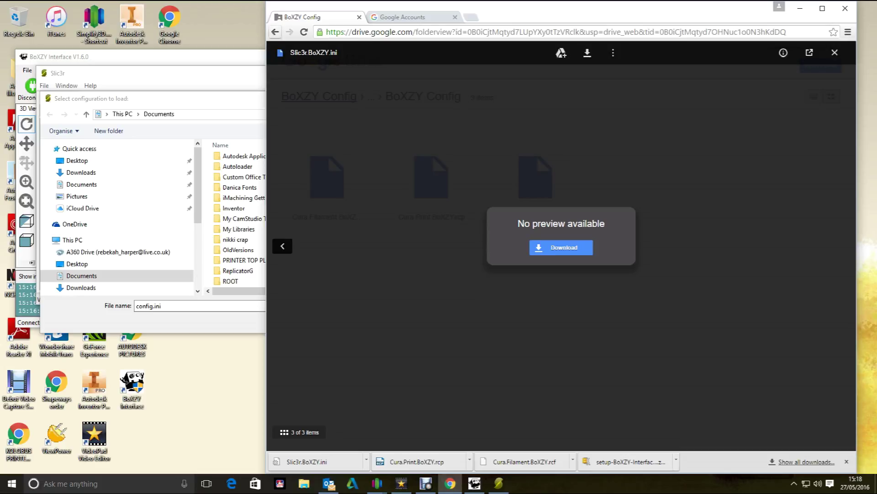
left_click(276, 32)
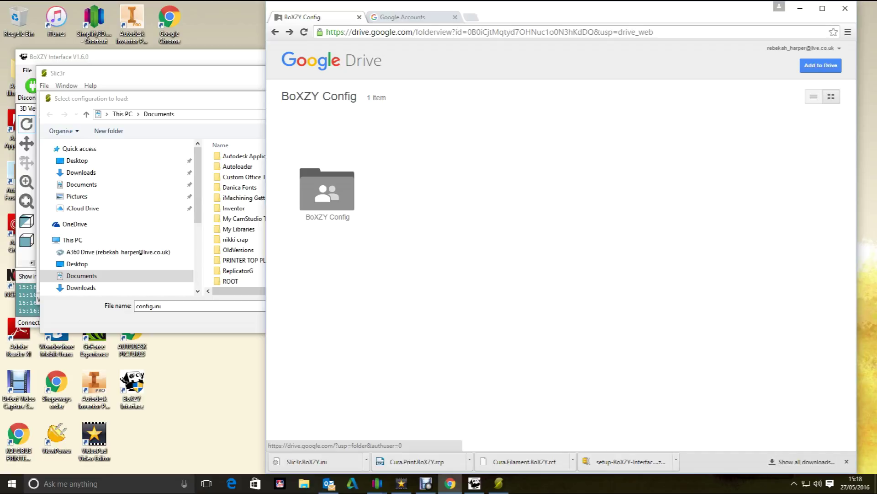
left_click(276, 32)
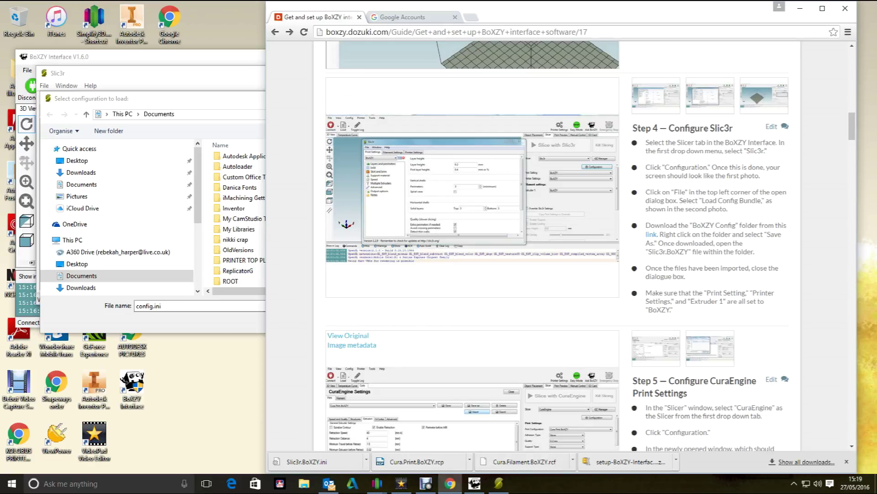
- In the configuration-loading dialog, go to the Downloads folder and cut Slic3r.BoXZY.ini
left_click(219, 321)
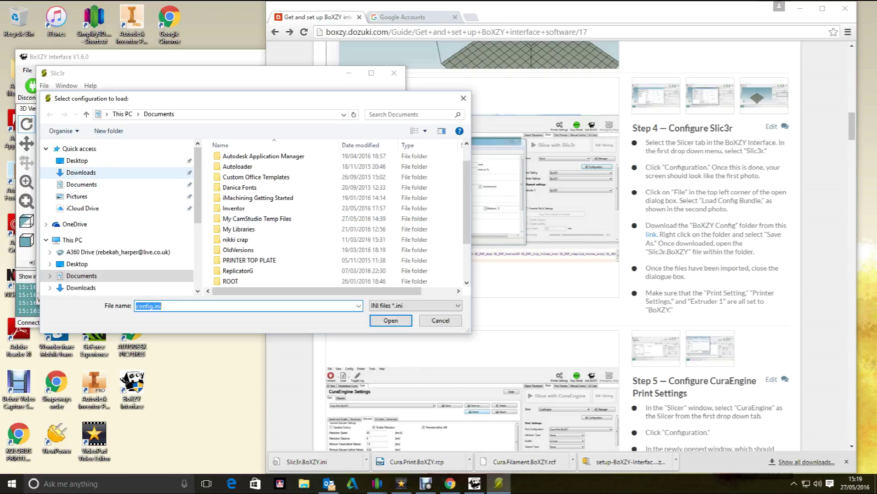
left_click(81, 172)
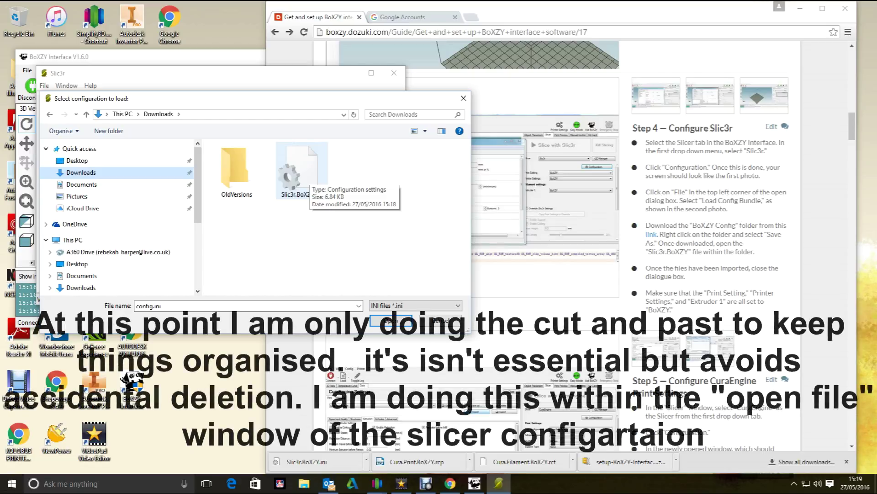
right_click(302, 176)
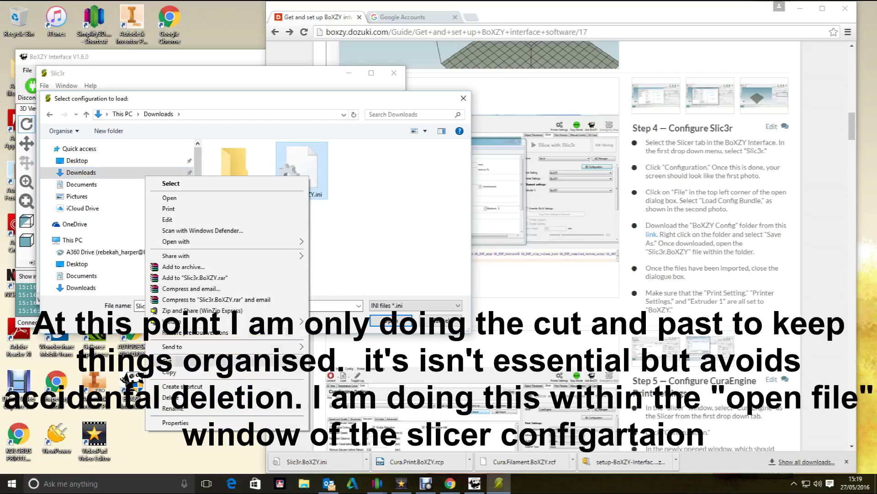
left_click(173, 360)
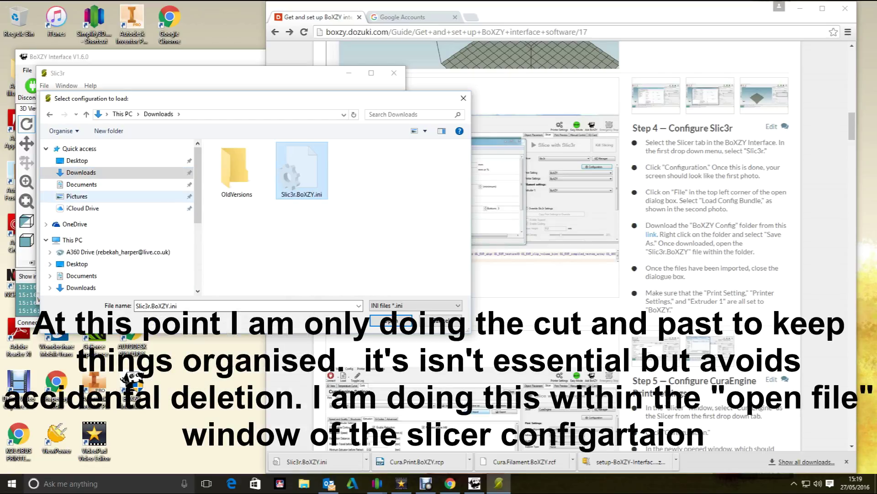
- Paste the file into Program Files > boxzy > Slic3r on New Volume (Z:), and load it as the Slic3r configuration
scroll(115, 212, "down", 2)
scroll(115, 212, "down", 1)
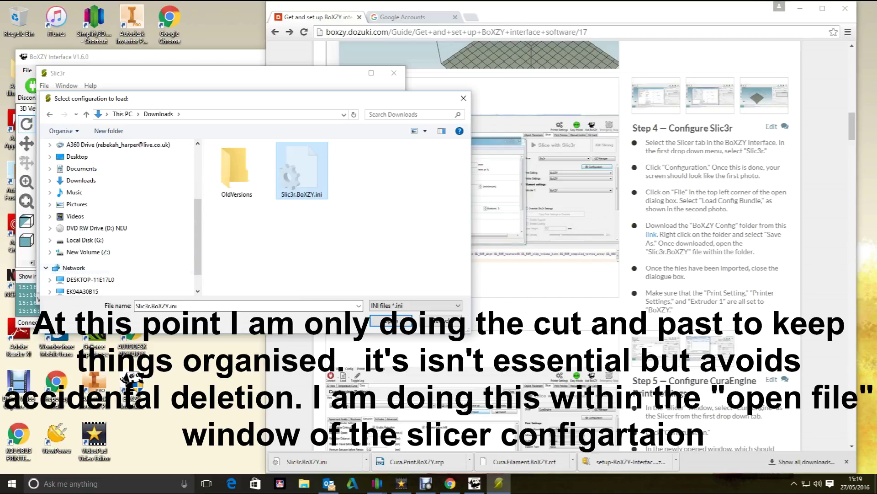
left_click(49, 252)
scroll(114, 240, "down", 1)
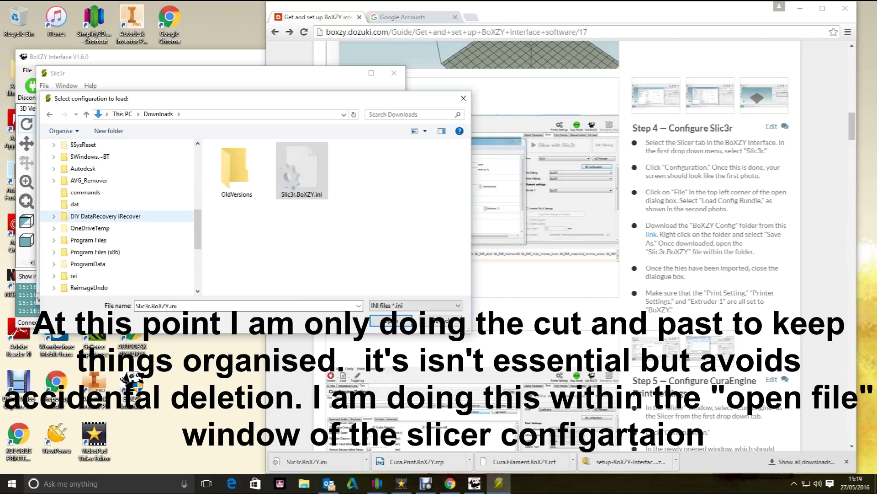
left_click(53, 240)
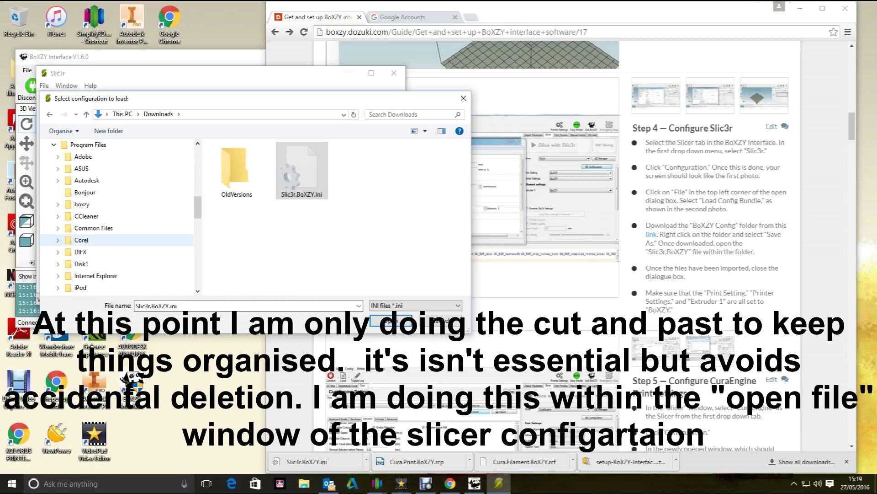
left_click(57, 204)
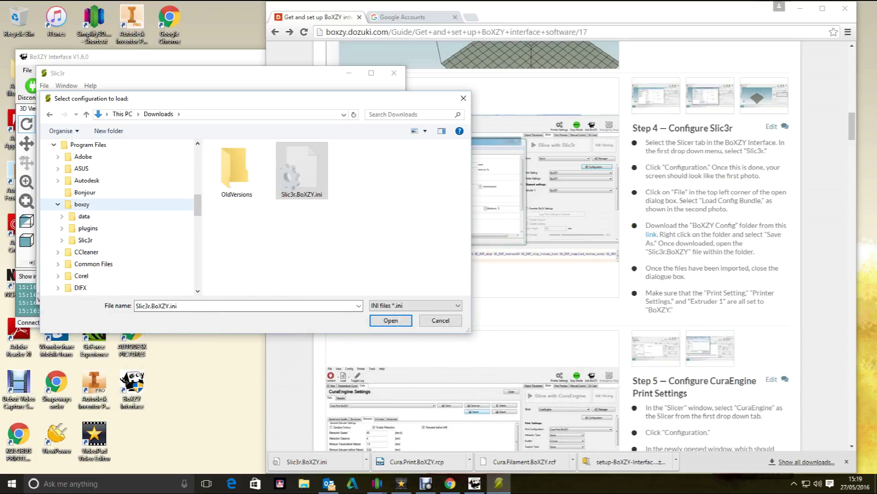
left_click(85, 240)
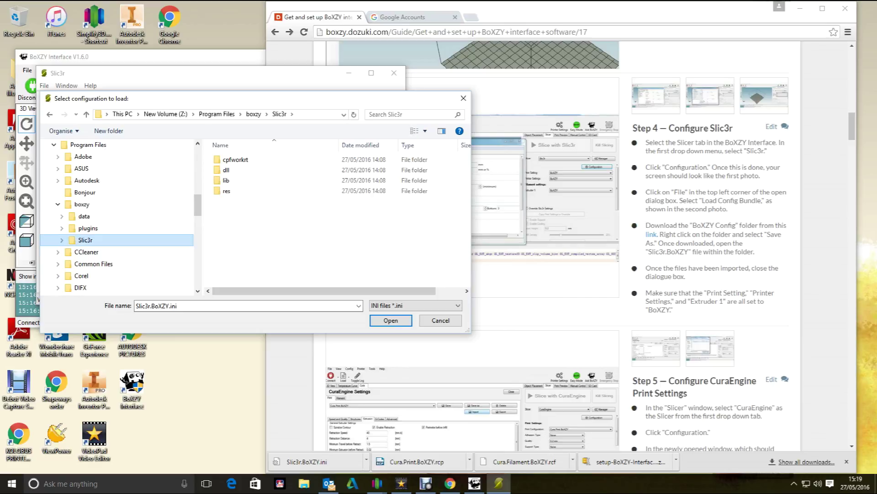
right_click(190, 235)
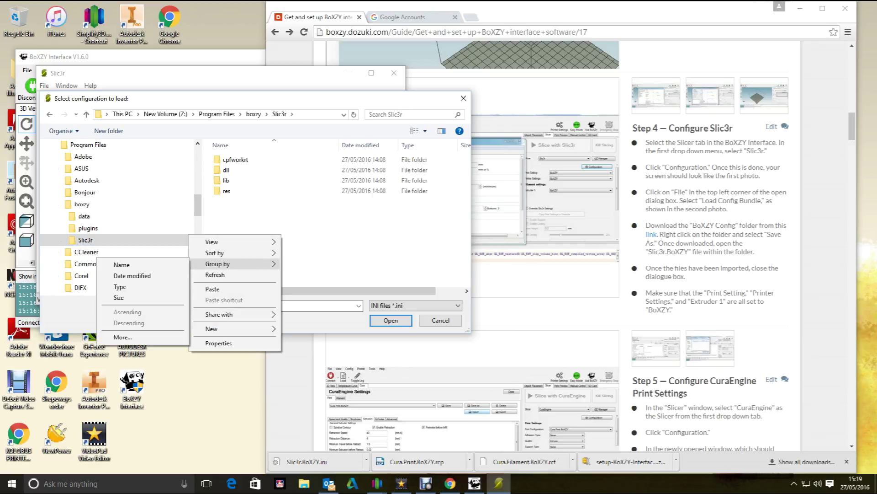
left_click(213, 289)
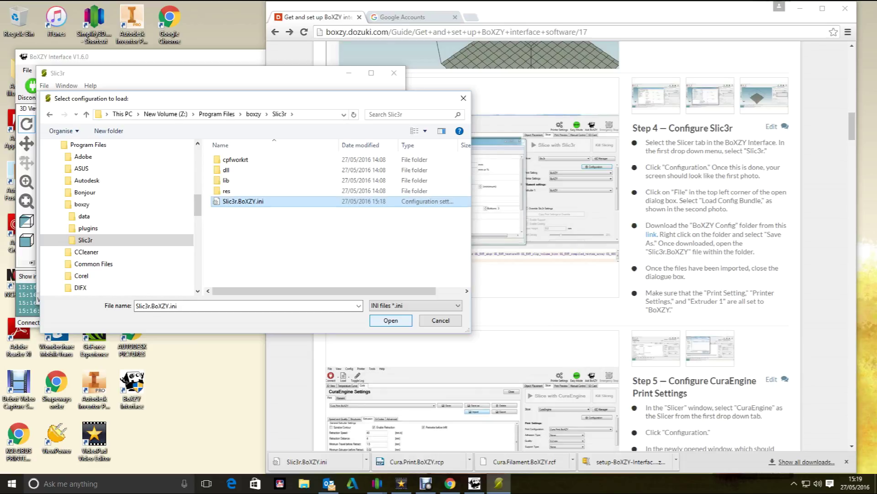
key("Return")
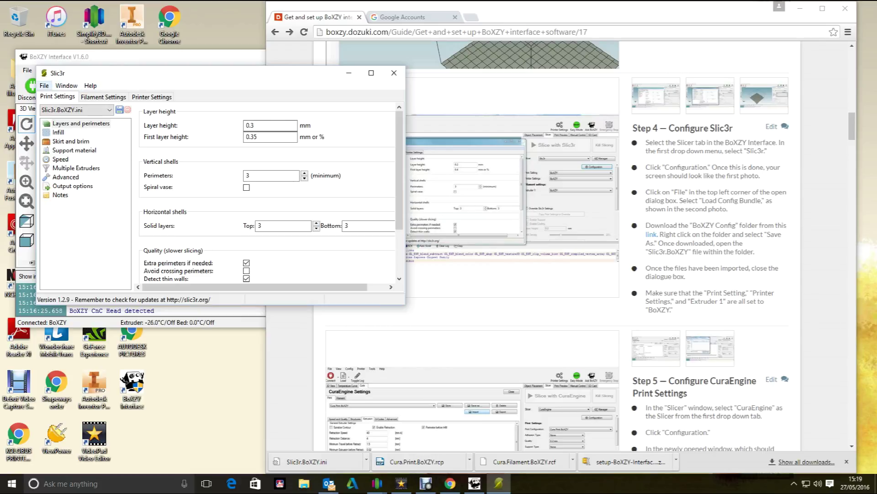
left_click(44, 86)
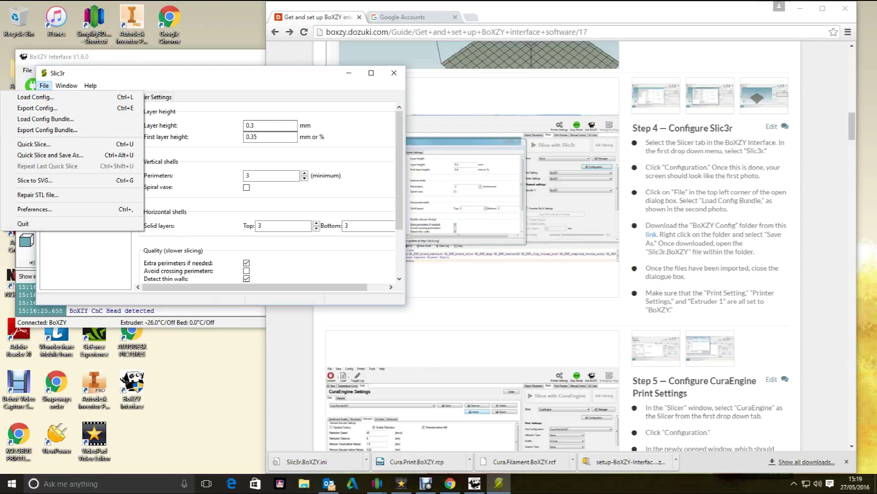
left_click(174, 57)
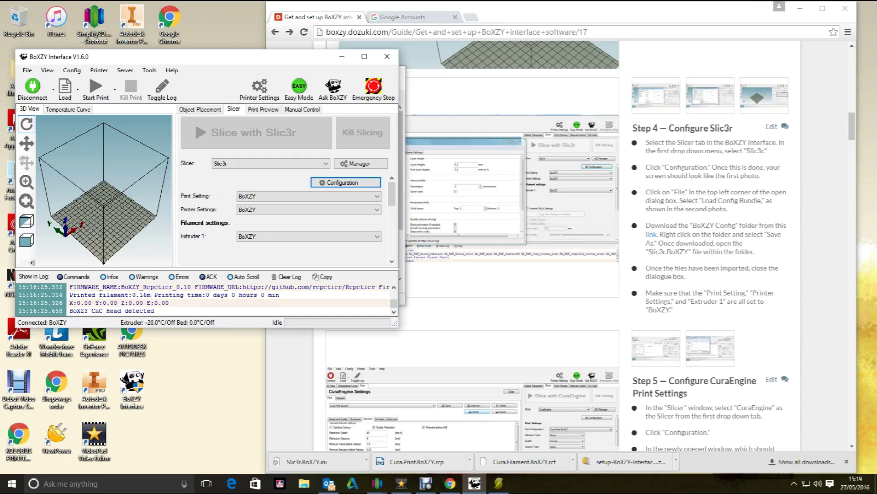
left_click(401, 254)
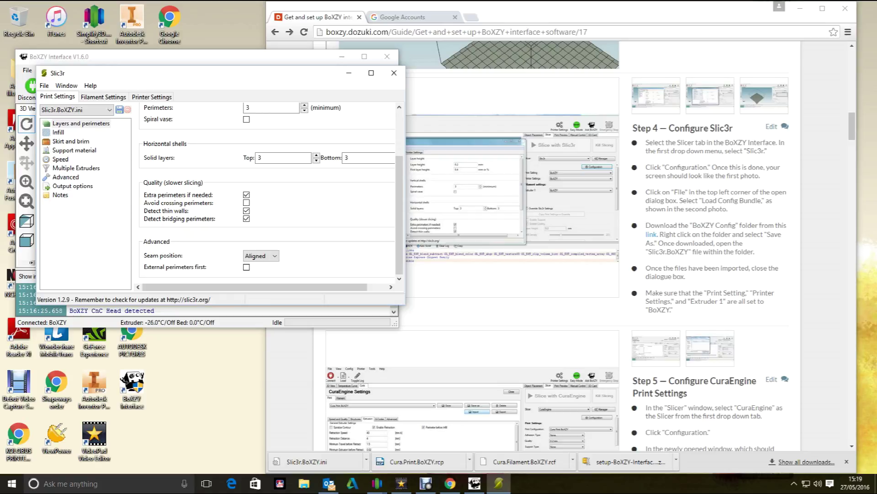
left_click_drag(400, 252, 401, 203)
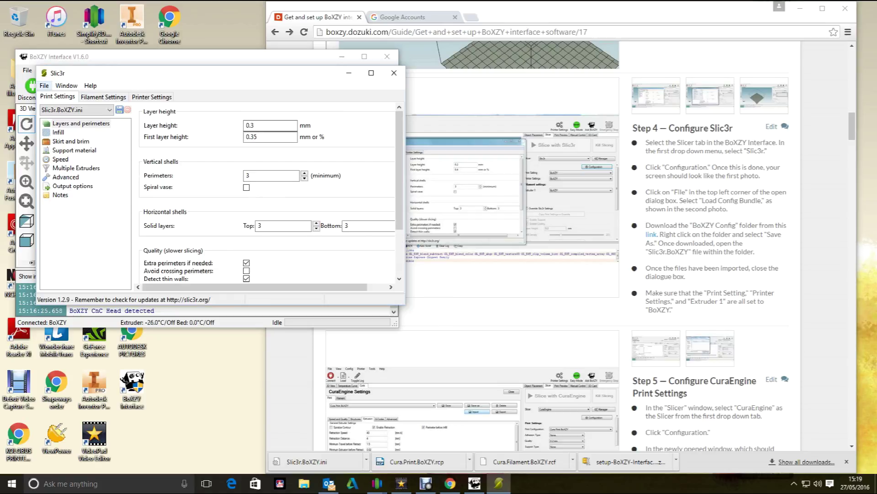
- Load Slic3r.BoXZY.ini again from the boxzy Slic3r folder, save the print settings as preset Slic3r.BoXZY, and close Slic3r
left_click(44, 86)
left_click(35, 97)
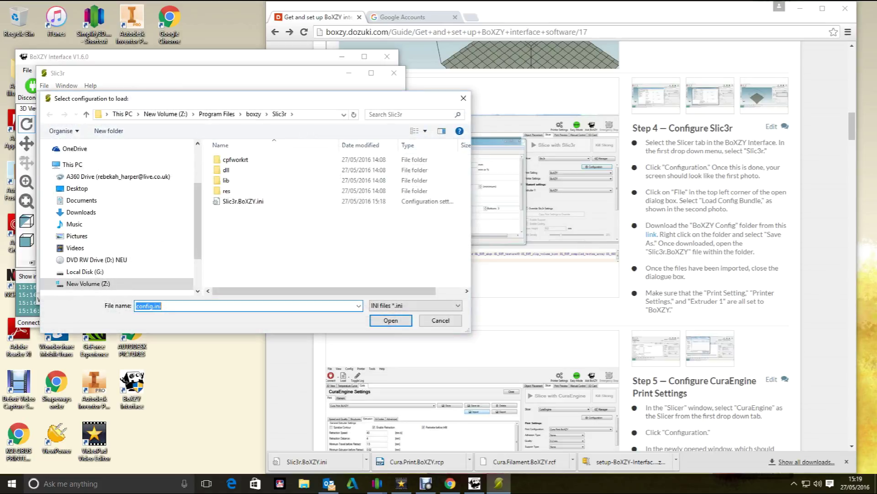
left_click(243, 201)
left_click(391, 319)
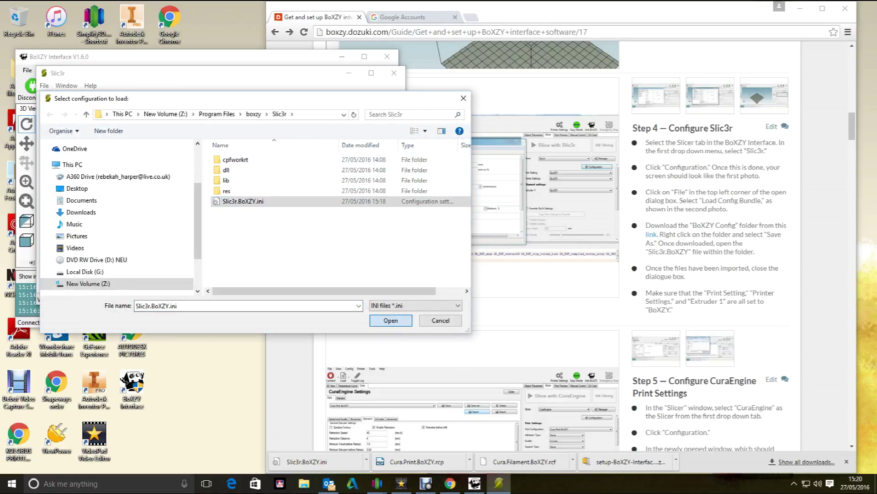
left_click(120, 110)
key("Return")
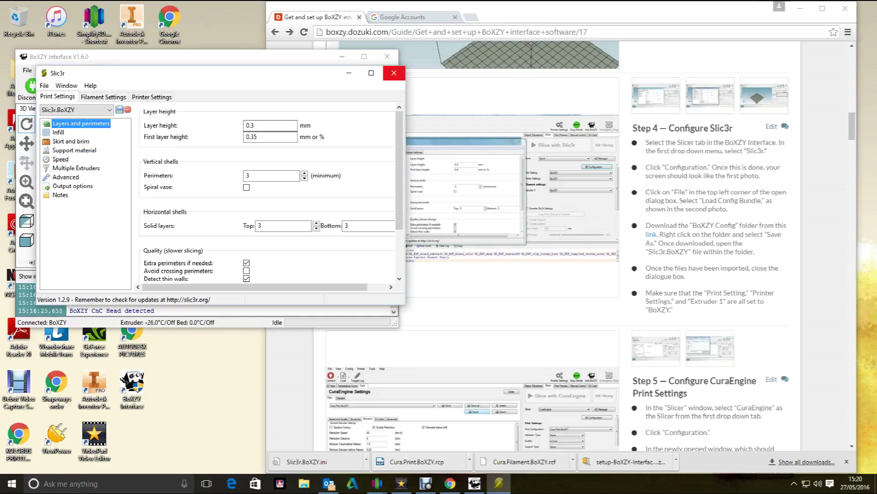
left_click(394, 73)
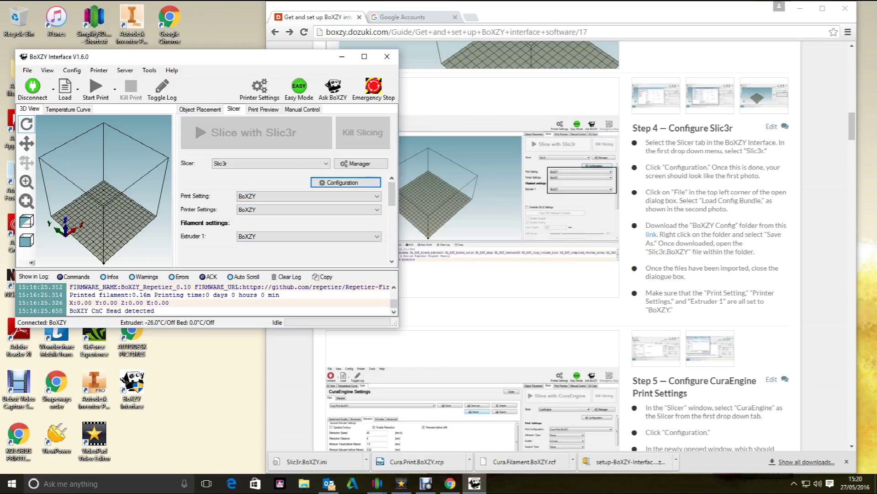
- Compare the Print Setting, Printer Settings and Extruder 1 selections in BoXZY Interface with the full-size third photo of Step 4 in the guide
left_click(764, 96)
mouse_move(711, 95)
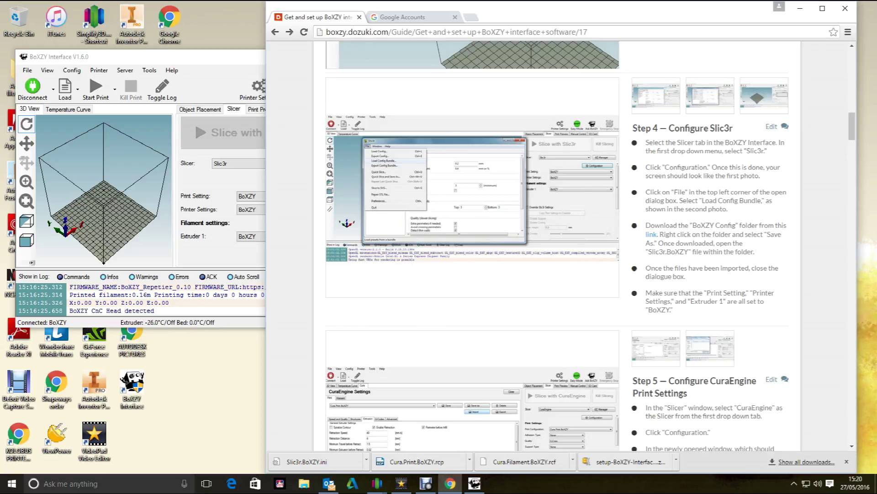
mouse_move(764, 96)
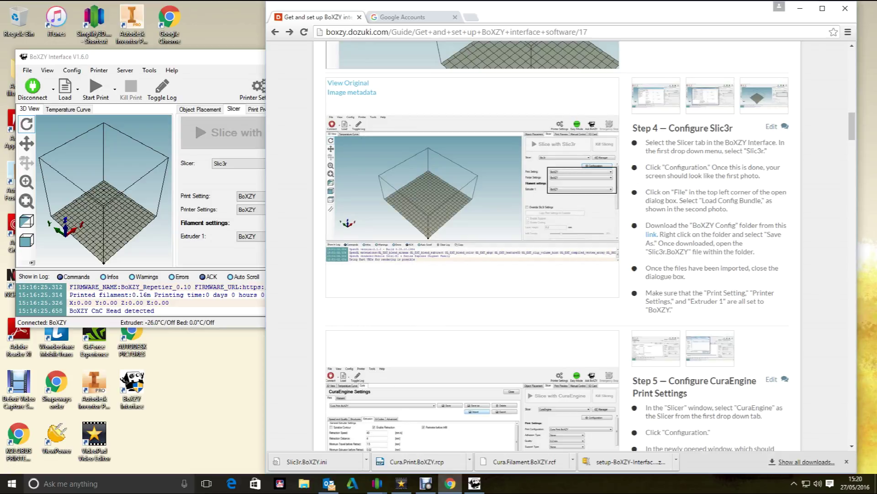
left_click(348, 83)
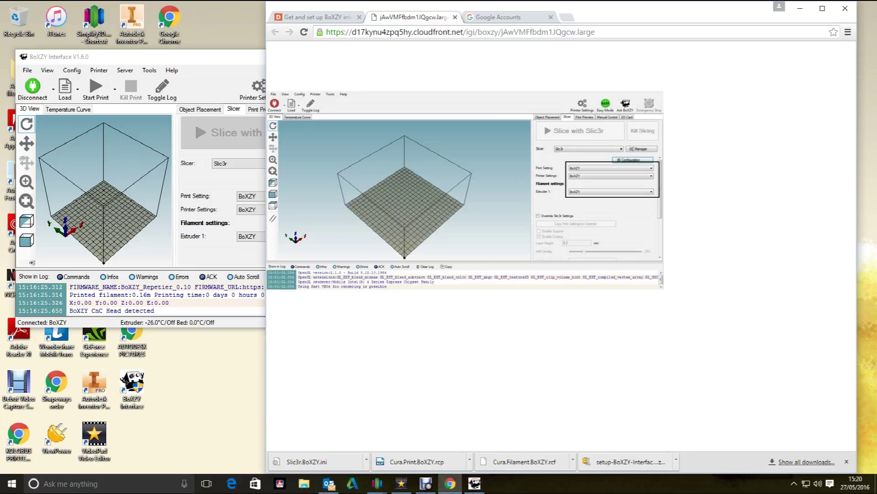
left_click(215, 179)
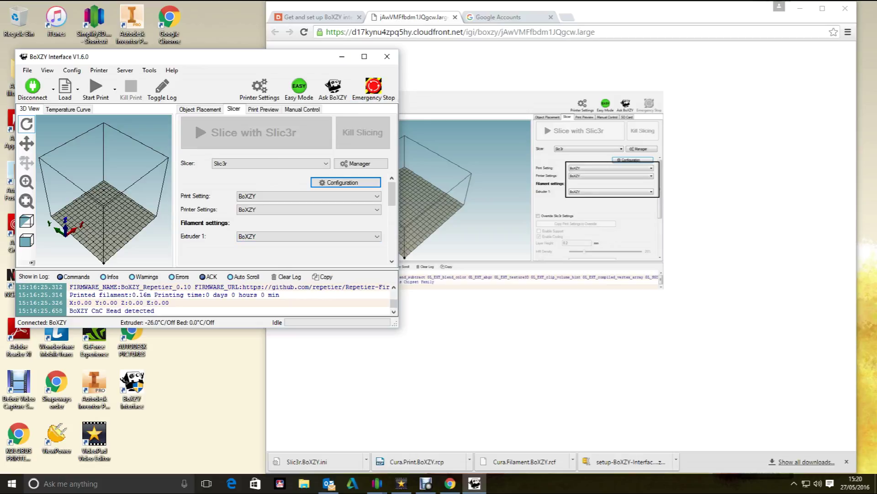
left_click(457, 68)
key("ctrl+w")
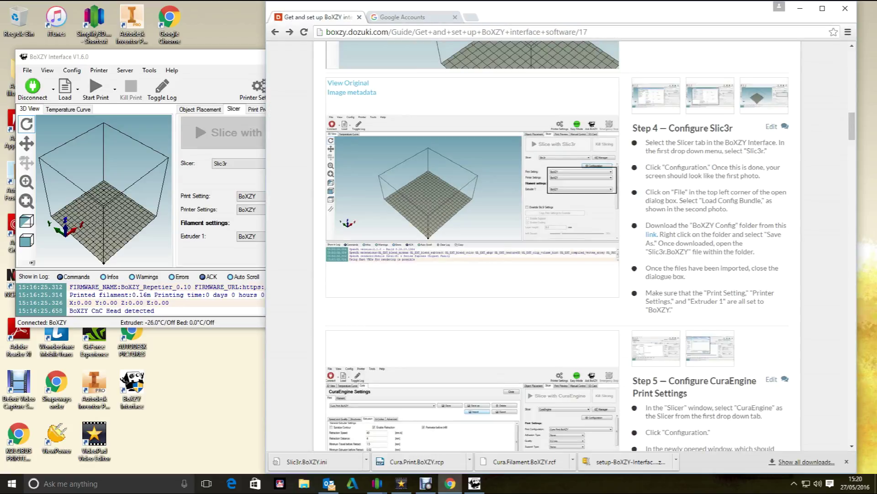
- Following Step 5 of the guide, select CuraEngine as the slicer in BoXZY Interface and open its configuration
scroll(686, 244, "down", 3)
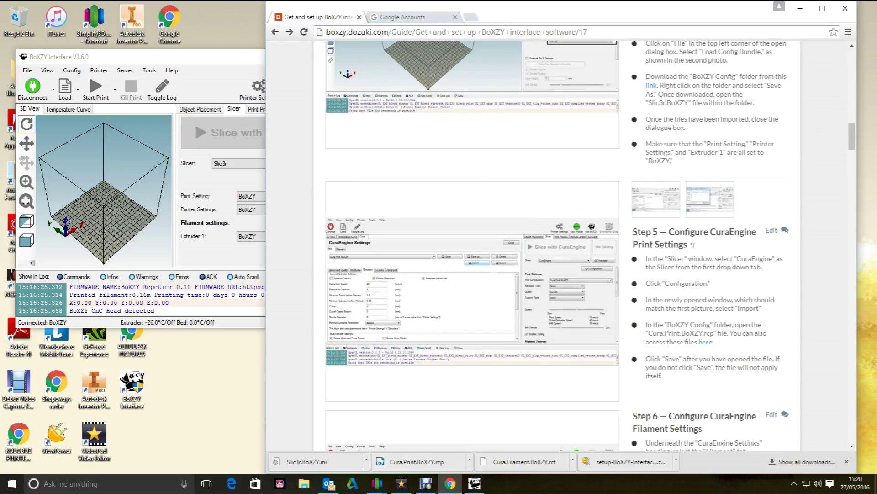
scroll(590, 246, "down", 1)
scroll(472, 247, "down", 1)
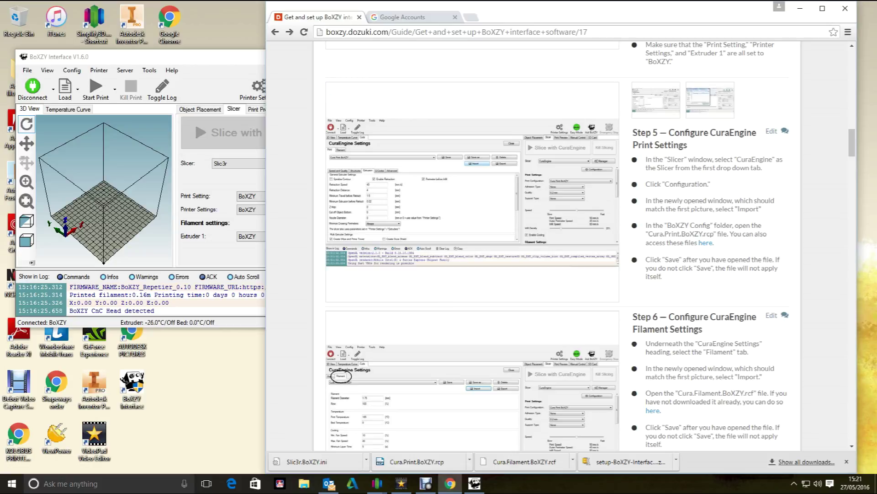
left_click(201, 57)
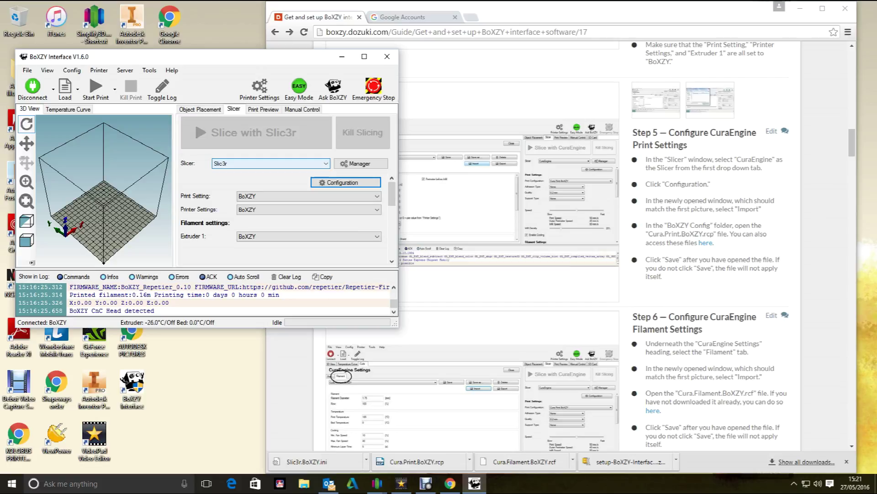
left_click(325, 163)
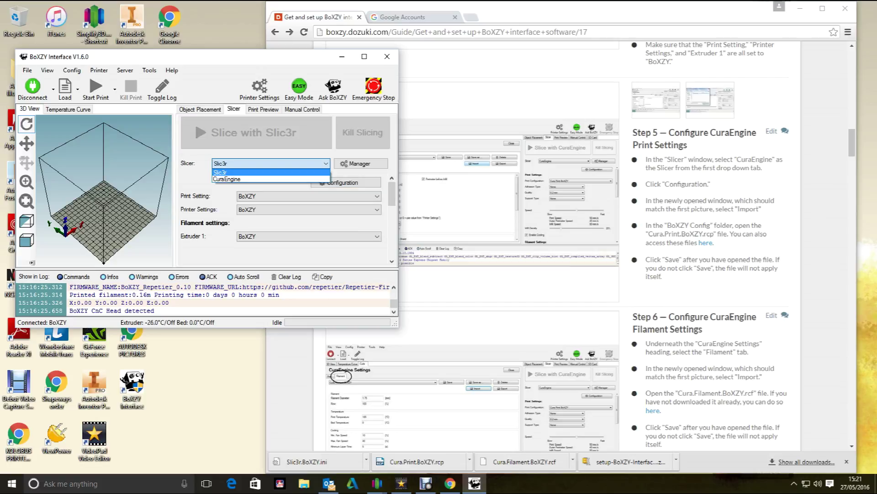
left_click(256, 179)
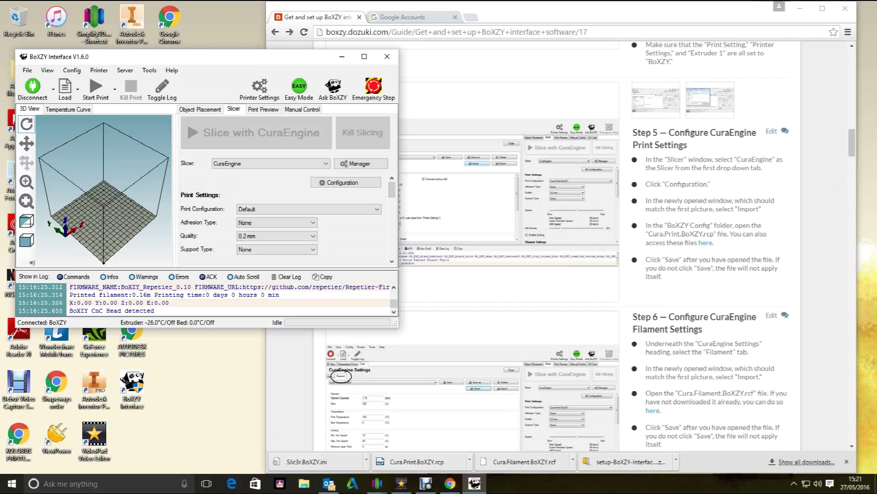
left_click(346, 182)
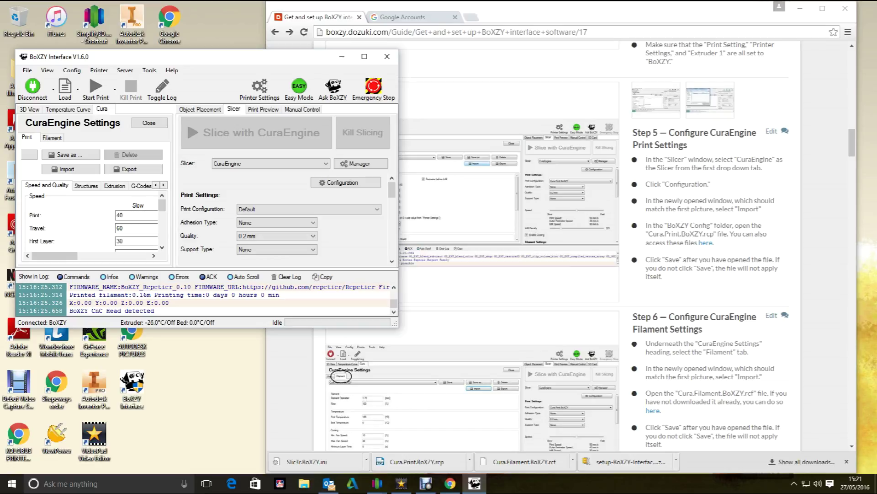
- Enlarge the BoXZY Interface window to show the complete CuraEngine settings, and return to the guide's Step 5 photo at full size
left_click(699, 206)
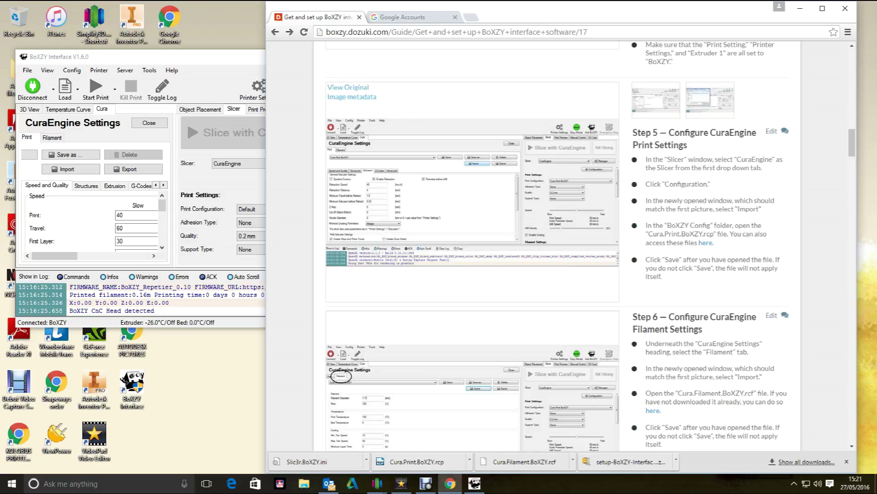
key("alt+Tab")
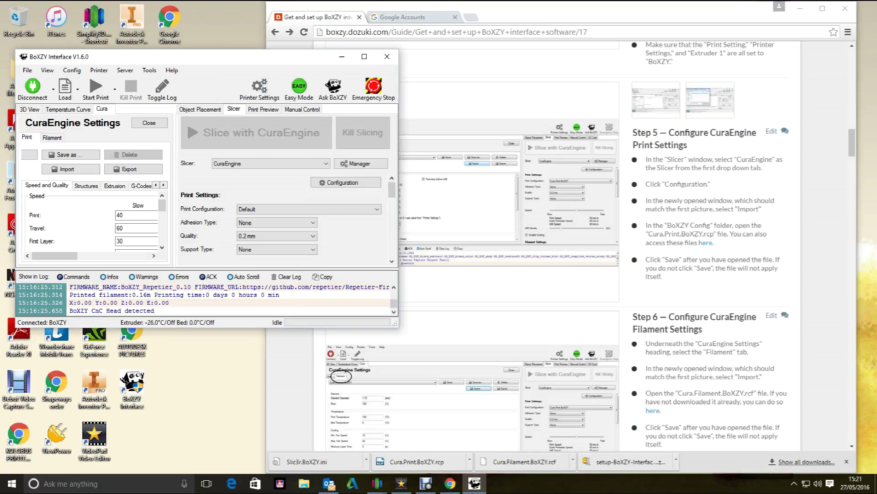
left_click_drag(398, 326, 570, 459)
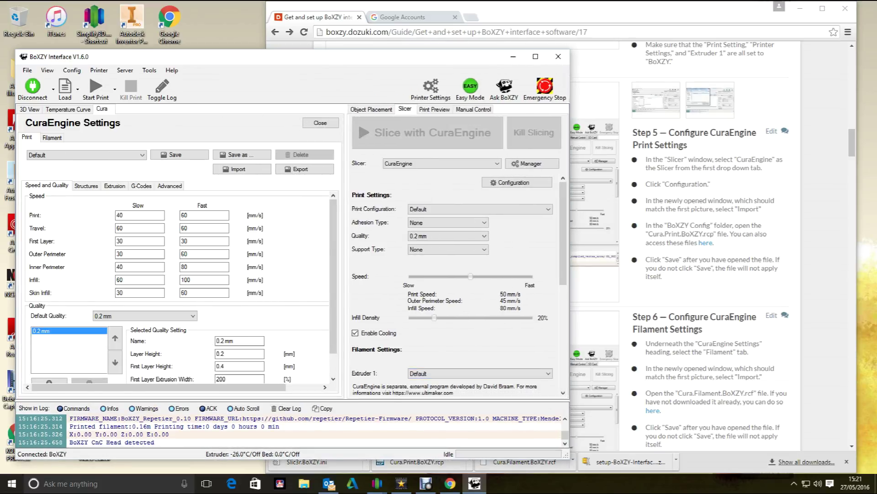
key("alt+Tab")
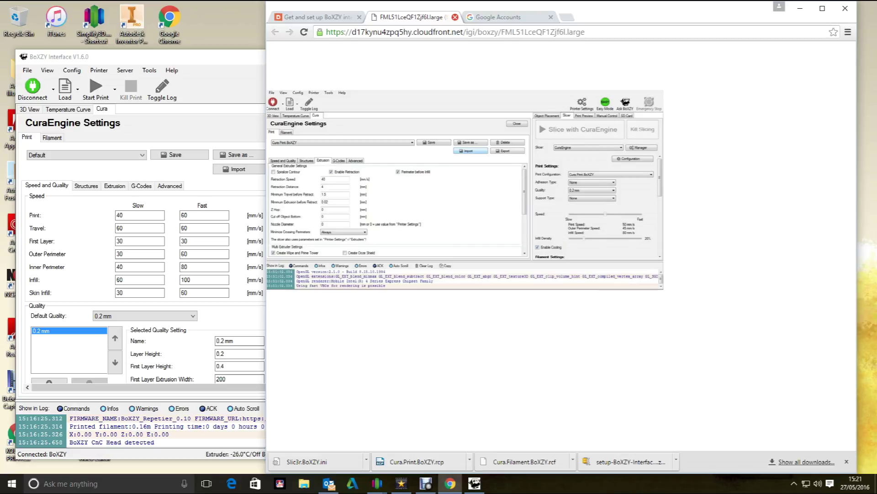
- Close the guide photo, start importing CuraEngine print settings in BoXZY Interface, and cut Cura.Print.BoXZY.rcp from the Downloads folder
left_click(455, 17)
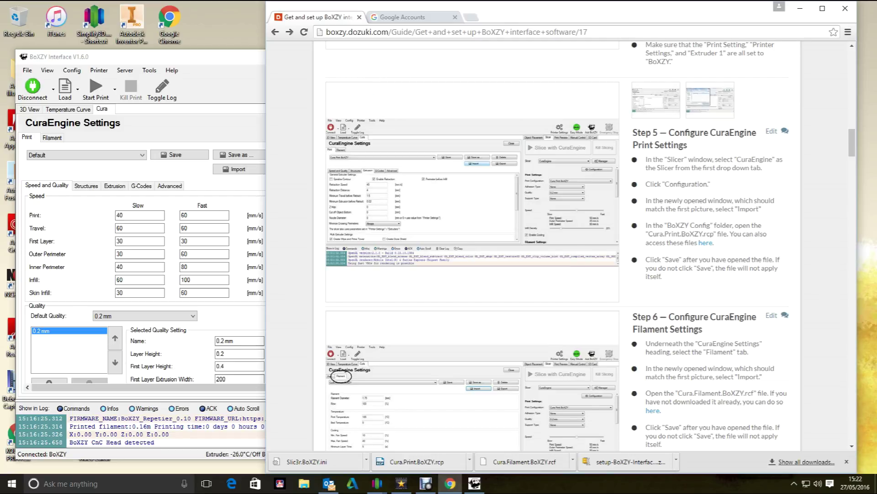
left_click(78, 57)
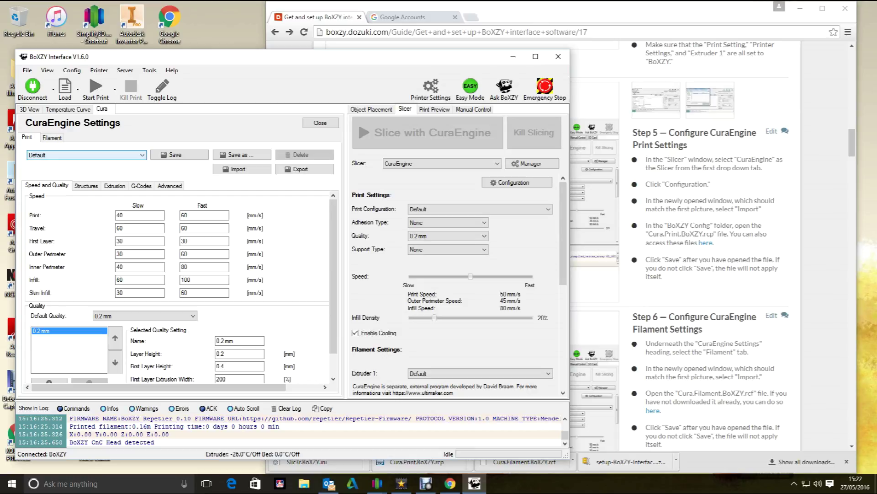
left_click(242, 170)
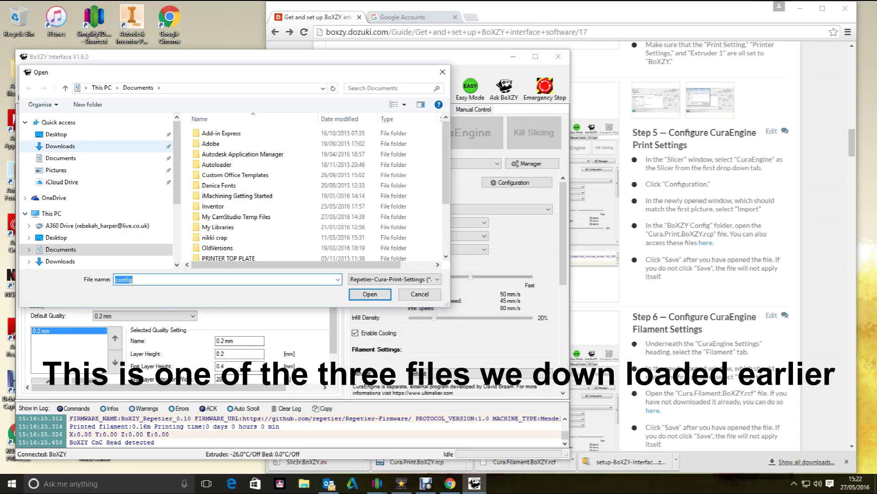
left_click(60, 146)
right_click(283, 158)
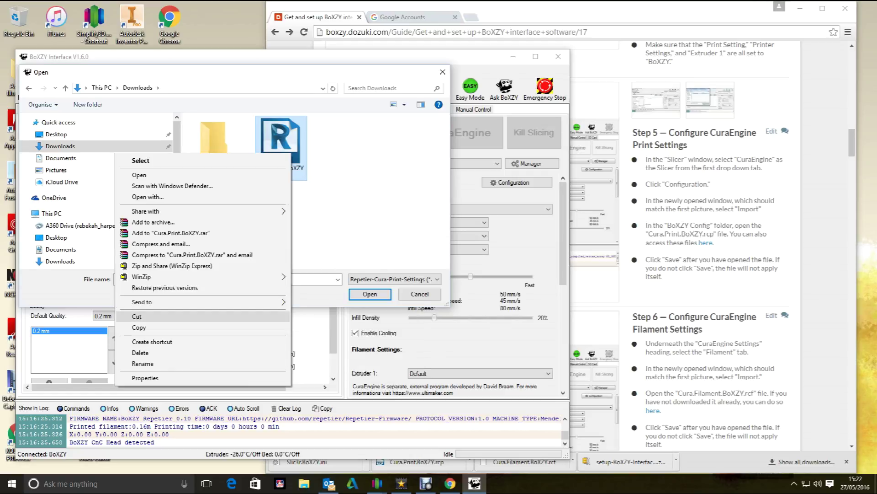
left_click(137, 316)
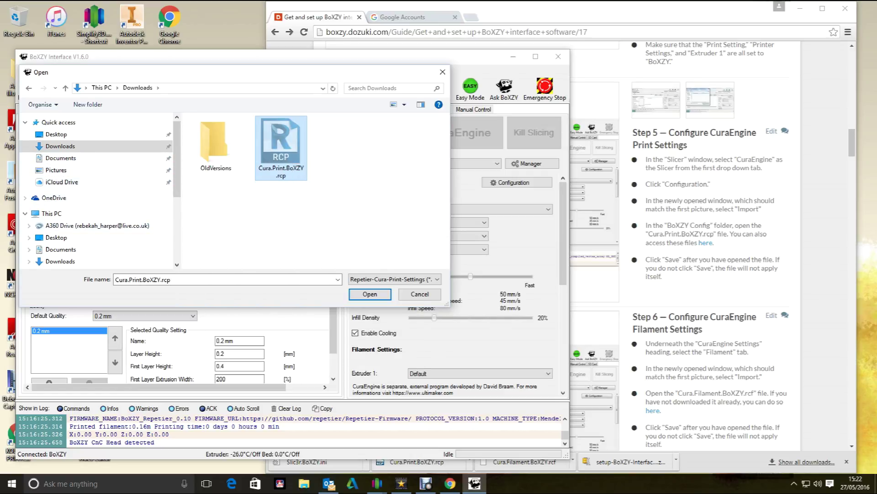
- Paste Cura.Print.BoXZY.rcp into Program Files\boxzy on New Volume (Z:), then import it and save it as the CuraEngine print settings
scroll(91, 237, "down", 3)
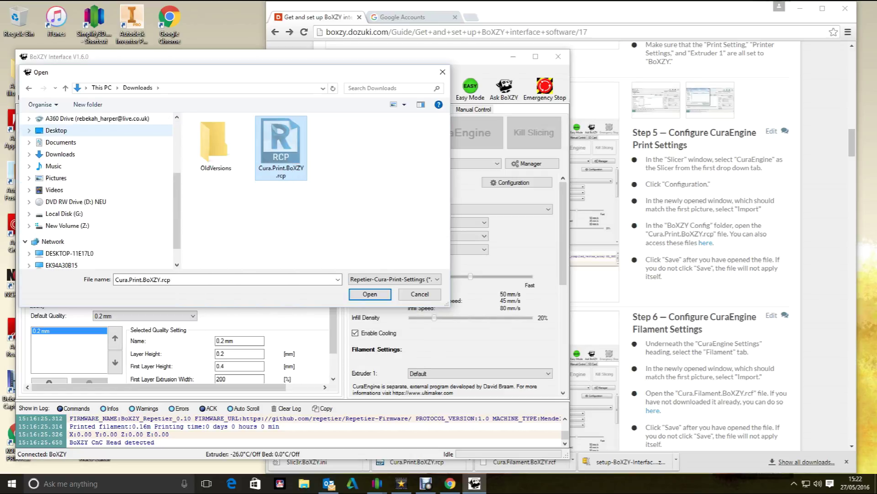
left_click(29, 225)
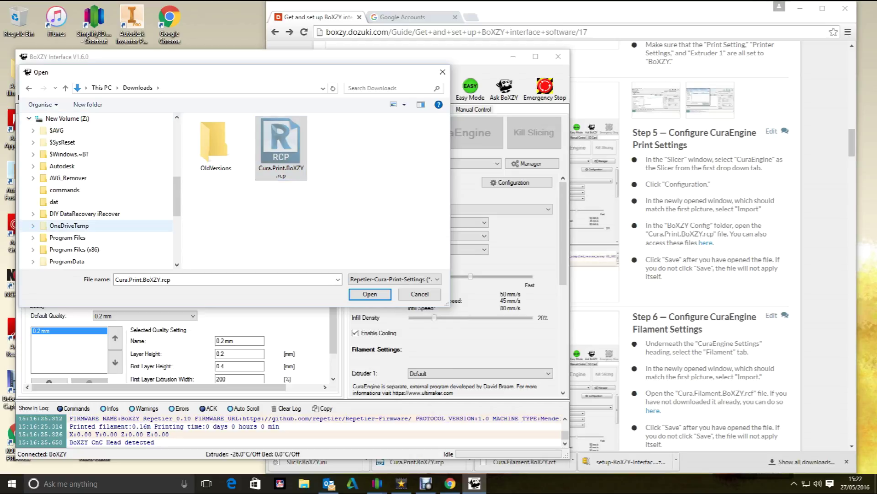
scroll(59, 166, "down", 1)
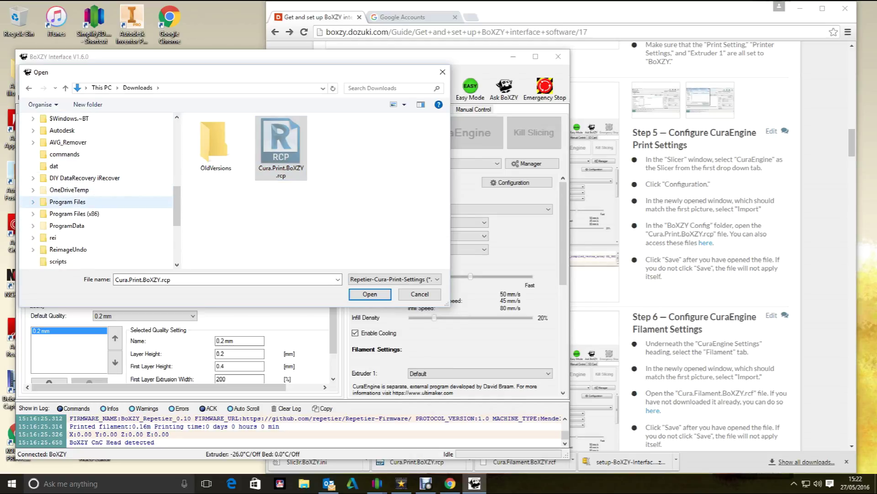
left_click(33, 202)
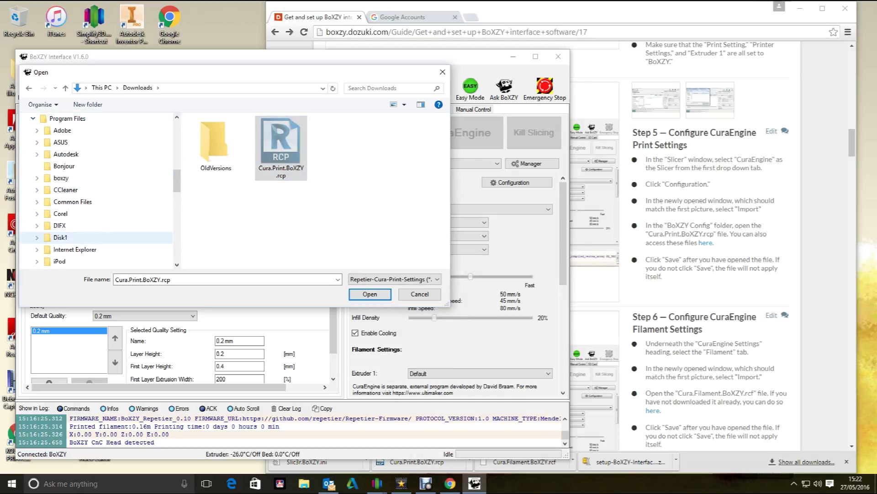
left_click(61, 178)
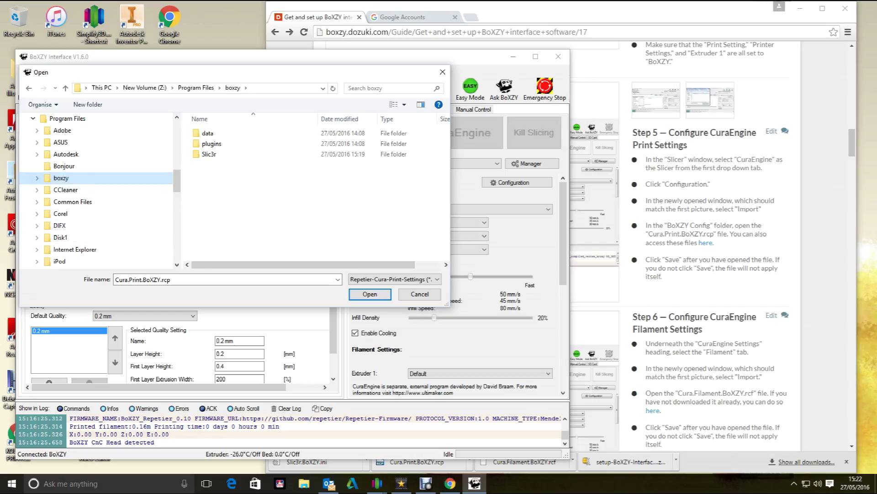
right_click(133, 196)
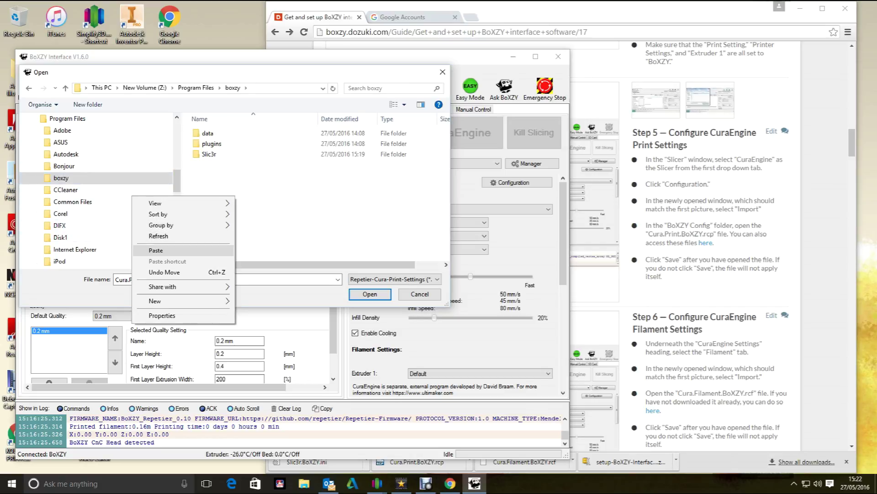
left_click(155, 250)
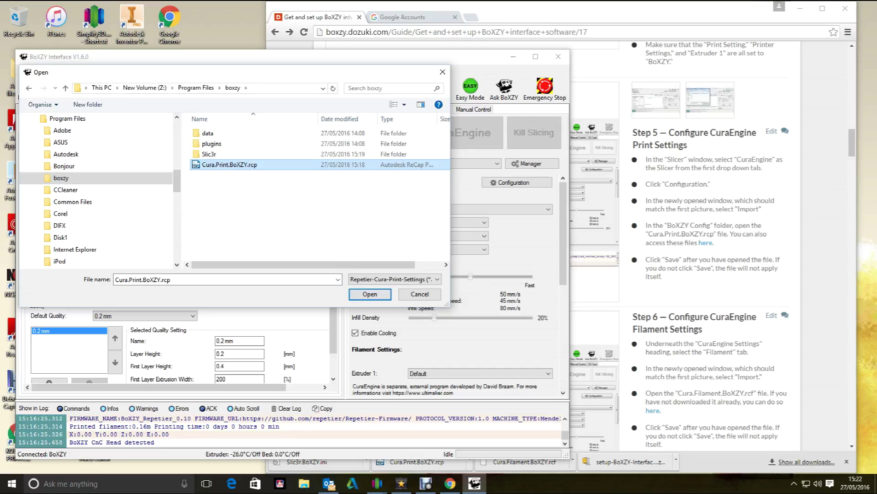
left_click(370, 294)
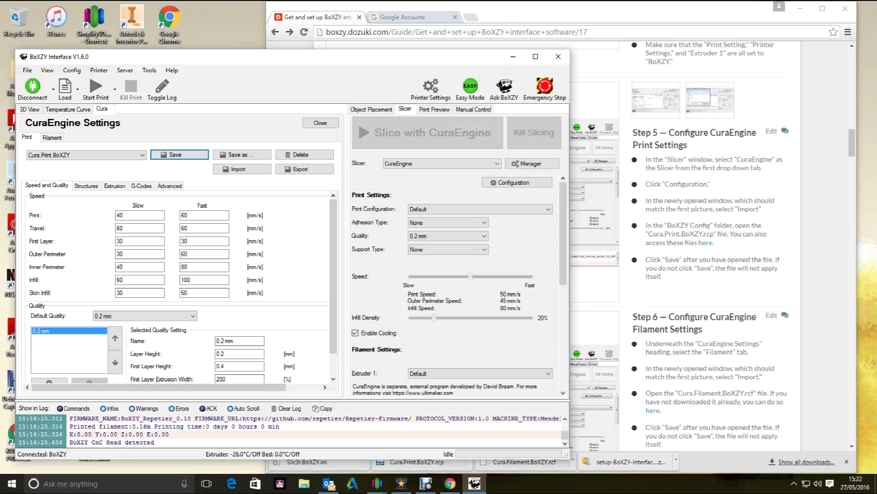
- Return to the guide, move on to Step 6, and show the CuraEngine filament settings in BoXZY Interface
left_click(595, 196)
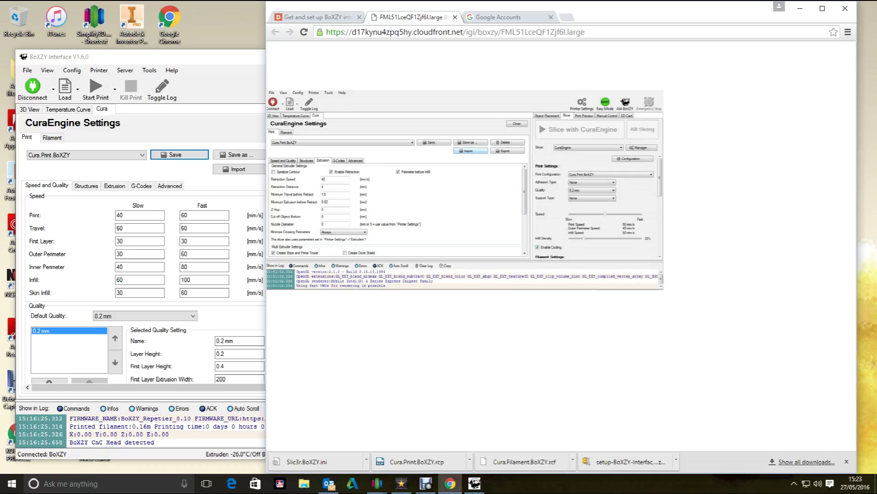
left_click(455, 17)
scroll(472, 247, "down", 3)
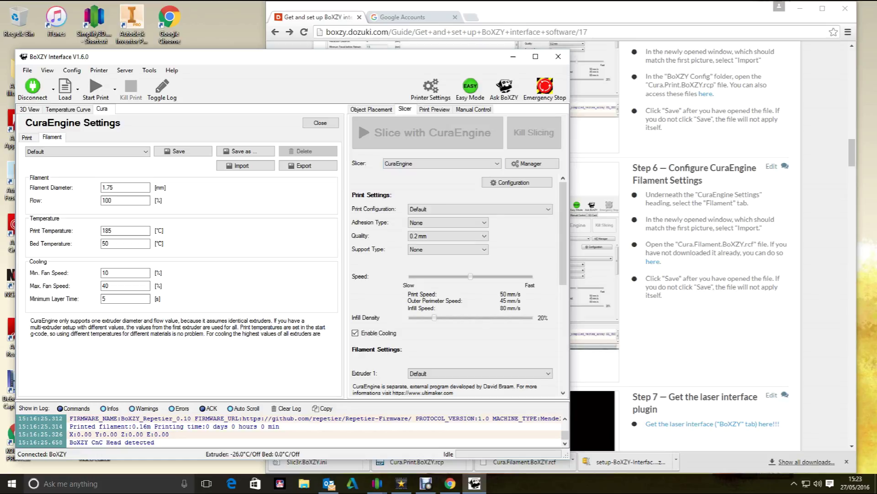
- Start importing the CuraEngine filament settings and cut Cura.Filament.BoXZY.rcf from the Downloads folder
left_click(241, 165)
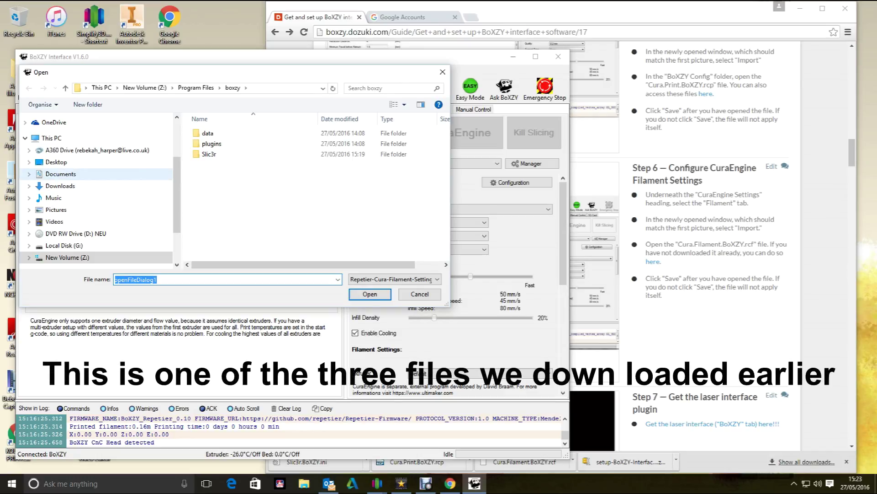
left_click(61, 173)
left_click(59, 186)
right_click(280, 159)
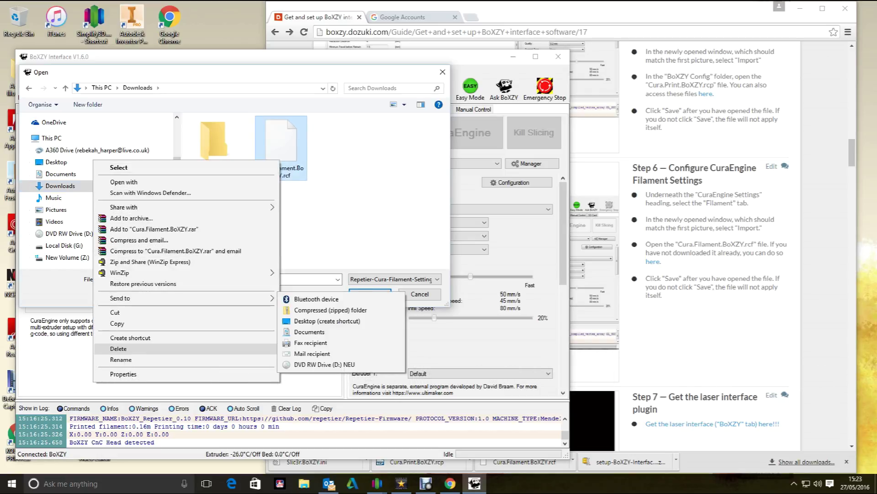
left_click(115, 313)
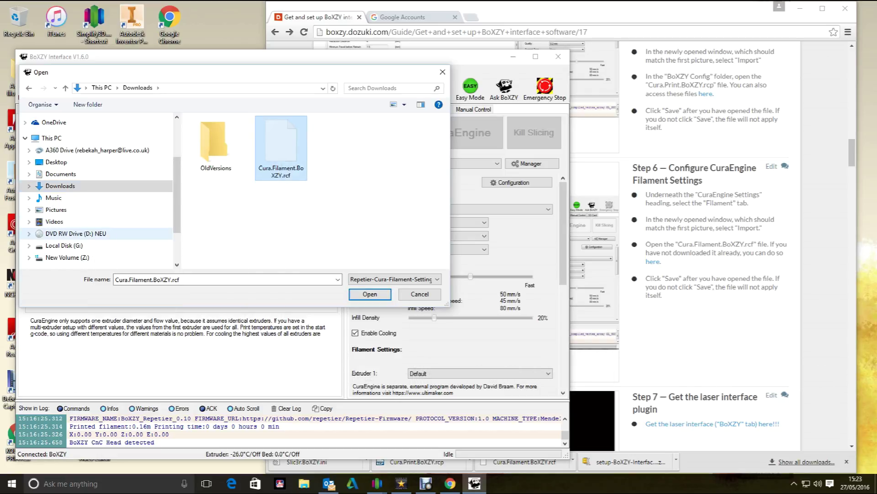
- Paste Cura.Filament.BoXZY.rcf into Program Files\boxzy on New Volume (Z:), then import it and save it as the filament settings
scroll(97, 234, "down", 1)
left_click(28, 225)
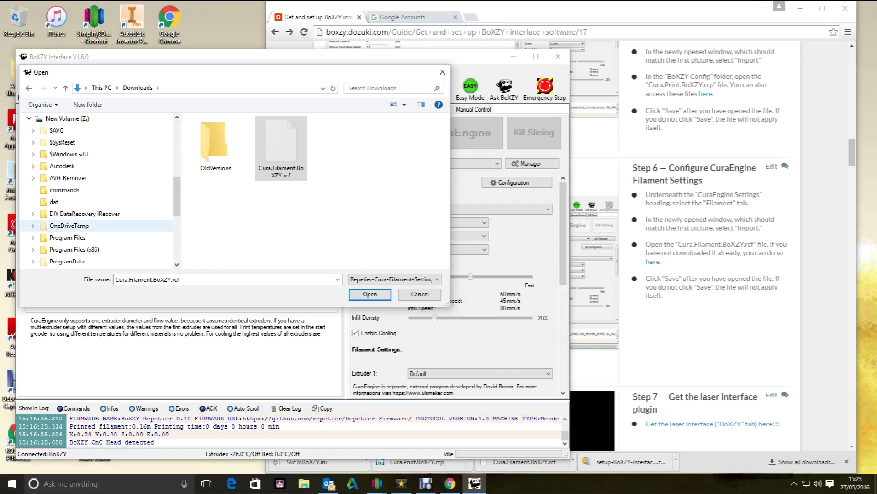
scroll(54, 201, "down", 1)
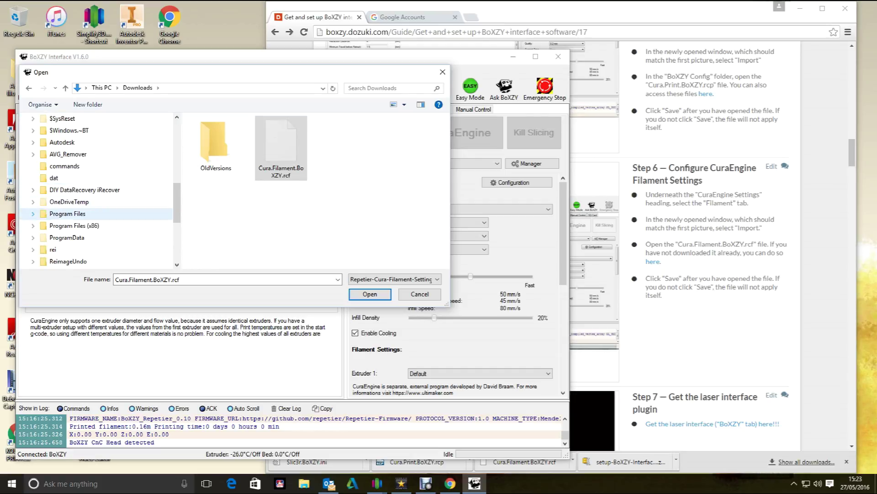
left_click(33, 214)
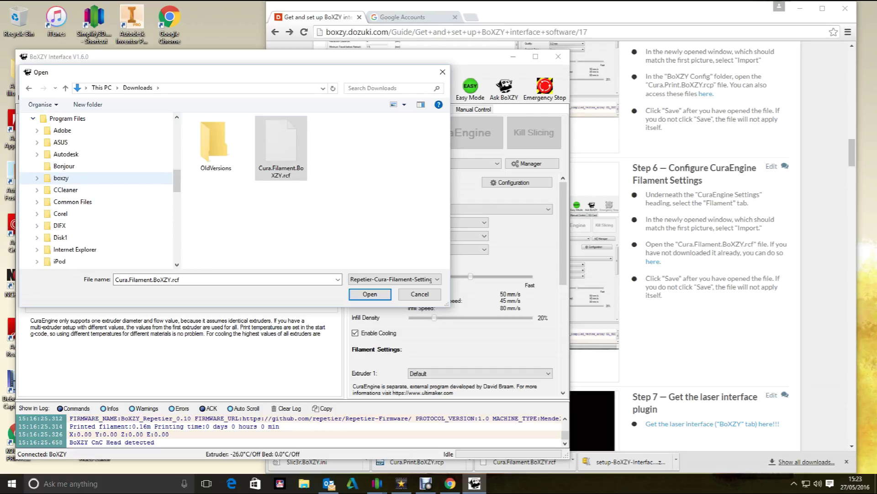
left_click(62, 178)
right_click(238, 191)
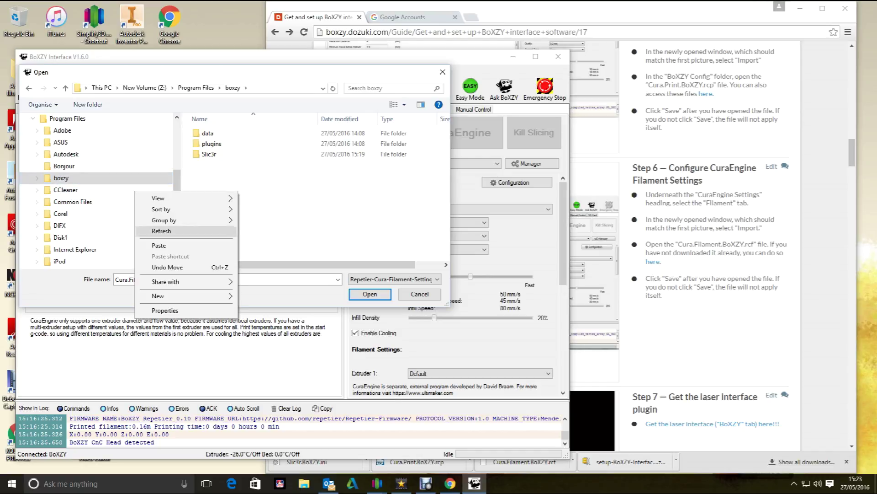
left_click(159, 246)
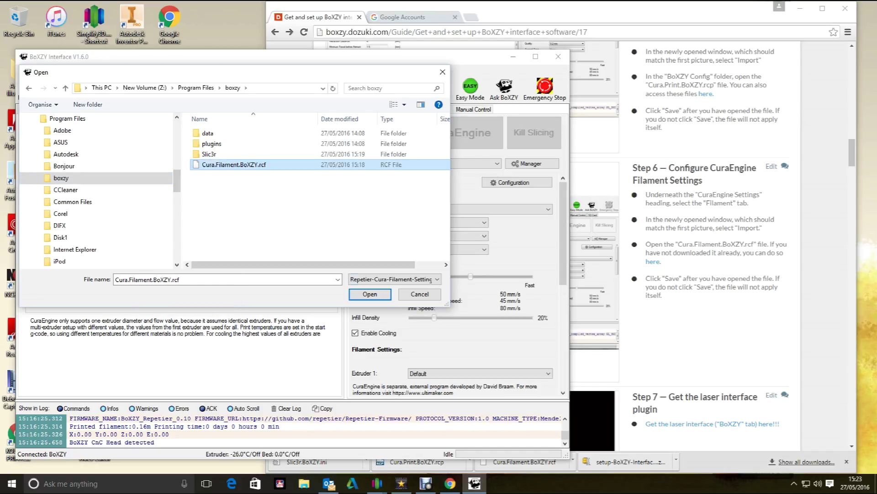
key("Return")
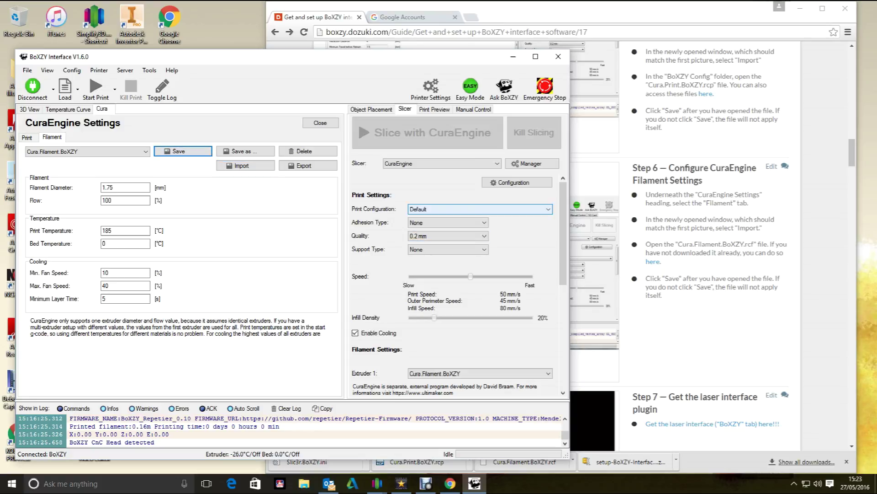
- Advance the guide to Step 7 on the laser interface plugin and close the CuraEngine settings in BoXZY Interface
scroll(708, 247, "down", 1)
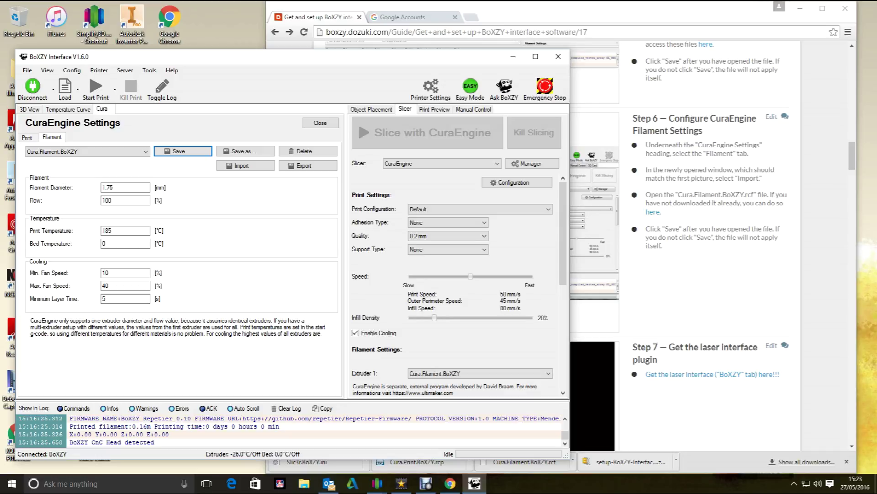
left_click(708, 283)
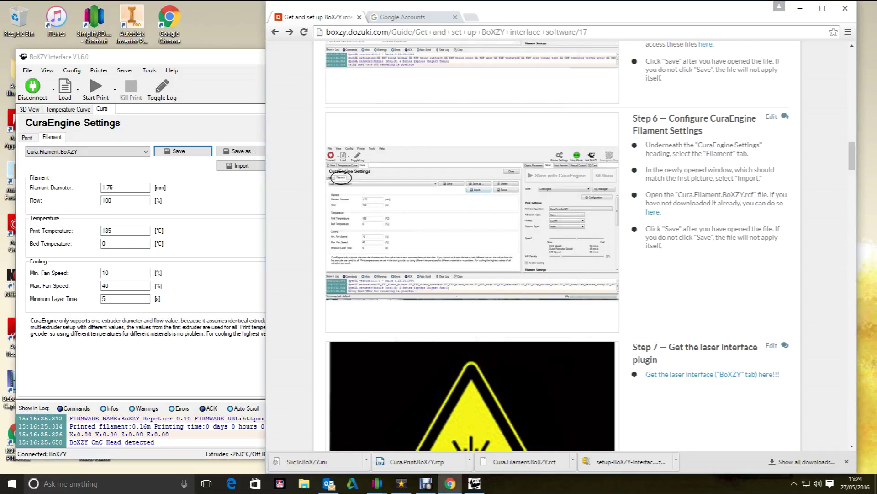
scroll(708, 283, "down", 4)
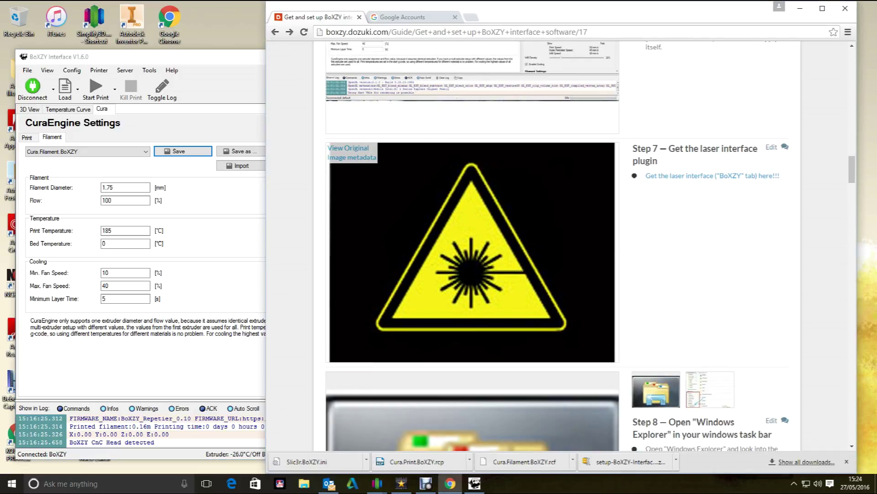
left_click(233, 201)
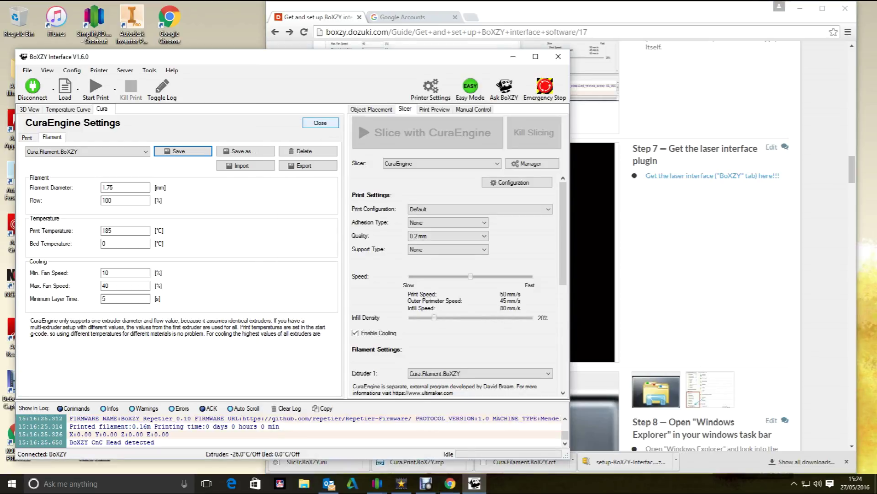
left_click(320, 123)
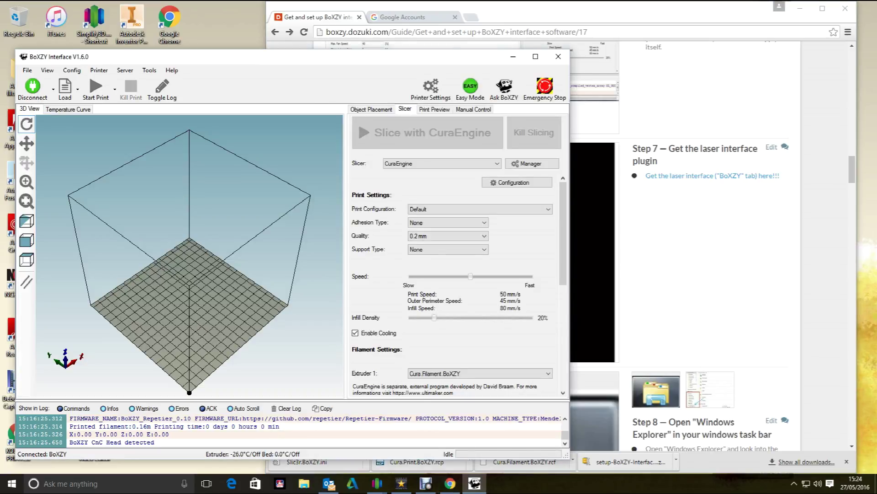
- Download BoXZY_Laser_Plugin_1.2016.04.17.zip from Dropbox through the guide's Step 7 link, continuing without creating an account
left_click(704, 219)
left_click(713, 176)
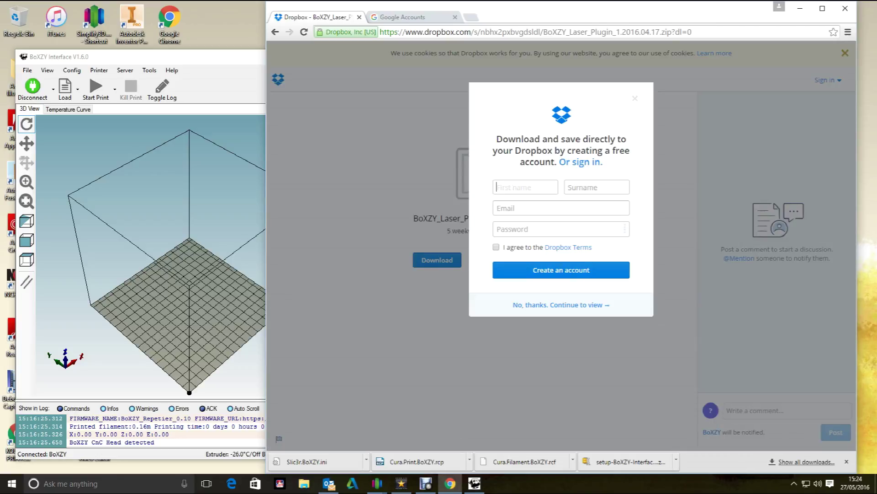
left_click(561, 305)
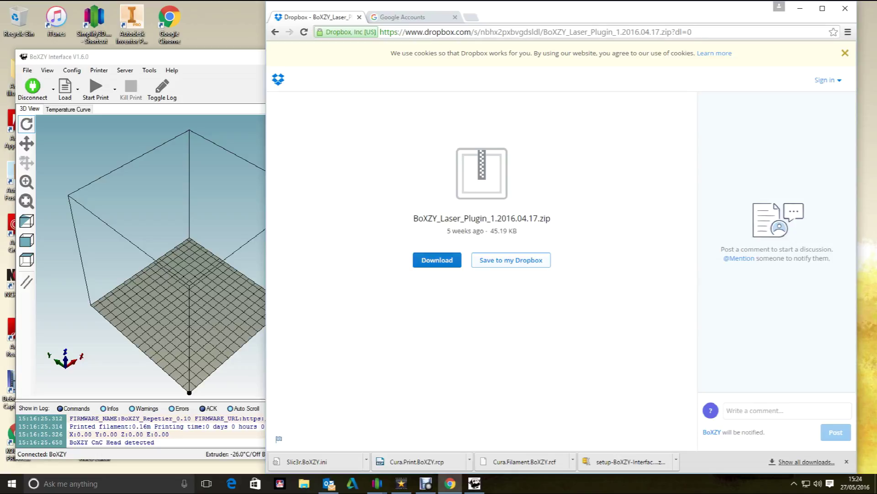
left_click(437, 260)
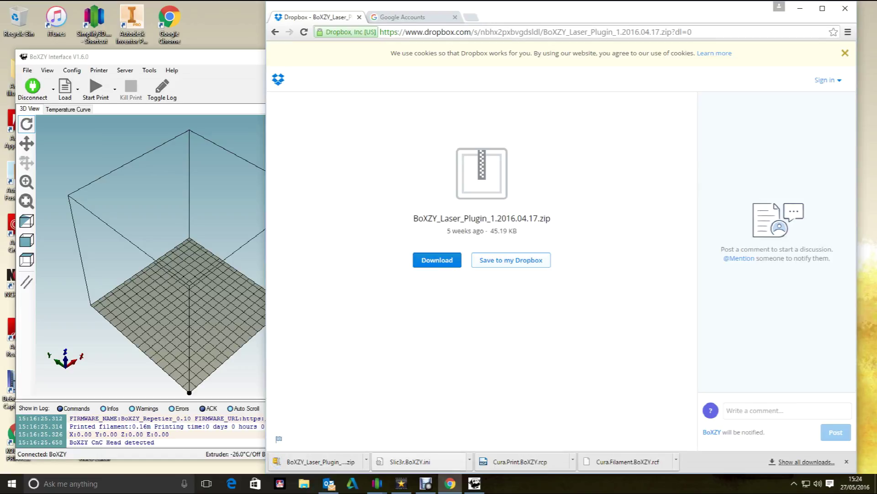
- Open the downloaded BoXZY_Laser_Plugin_1.2016.04.17.zip from the Downloads folder in Windows Explorer and cut its BoXZY_Repetier_Plugin_1.2016.04.17 folder
left_click(367, 462)
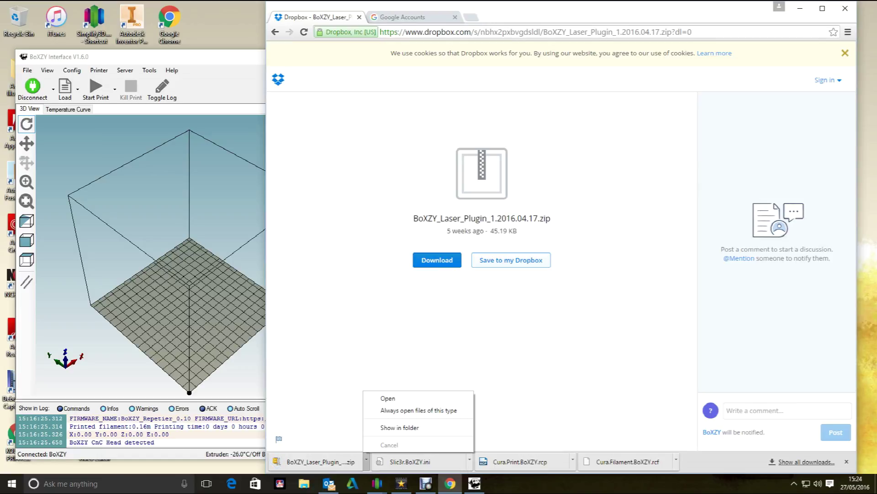
left_click(400, 427)
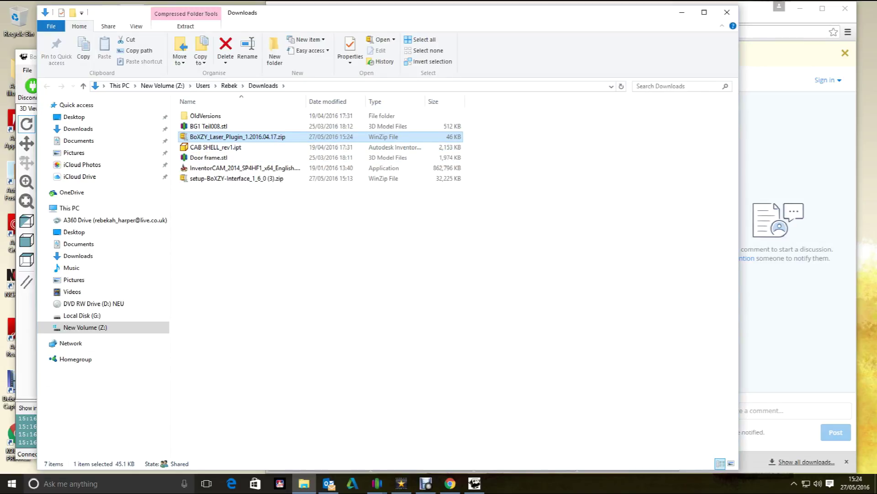
right_click(236, 137)
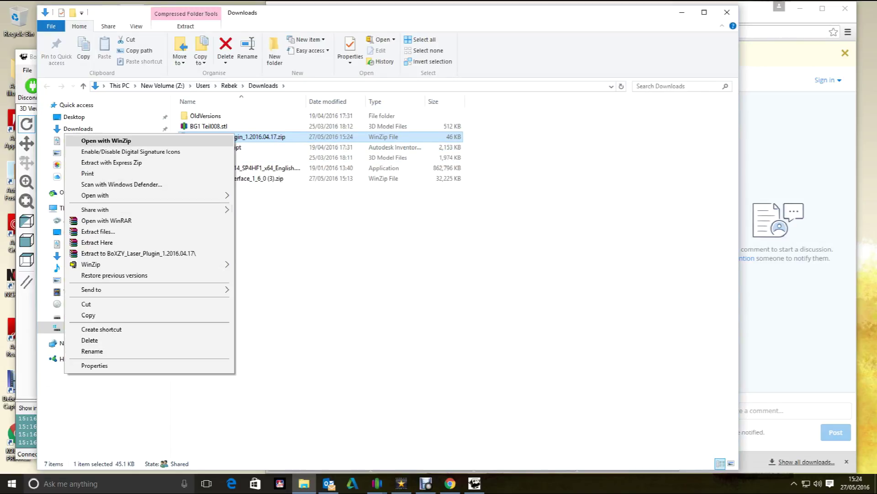
mouse_move(151, 195)
left_click(272, 196)
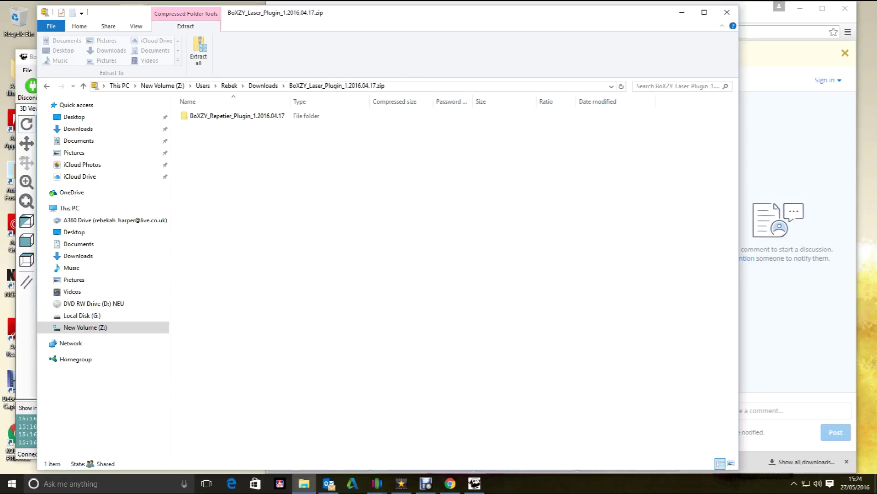
right_click(236, 113)
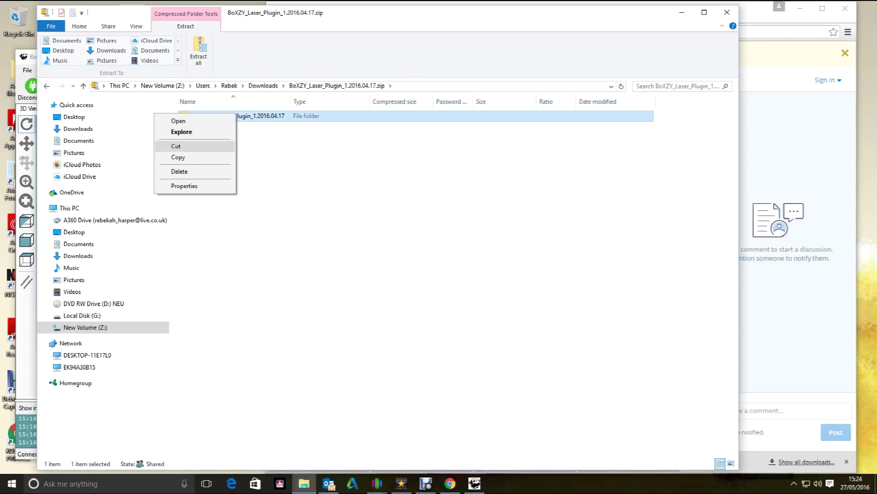
left_click(192, 146)
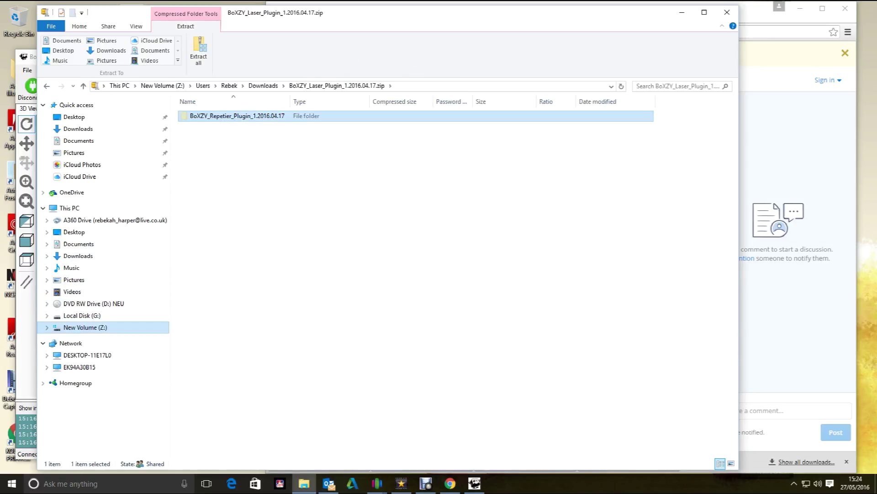
- Paste the plugin folder into Program Files\boxzy on New Volume (Z:) with administrator permission and open its BoXZY subfolder
left_click(47, 327)
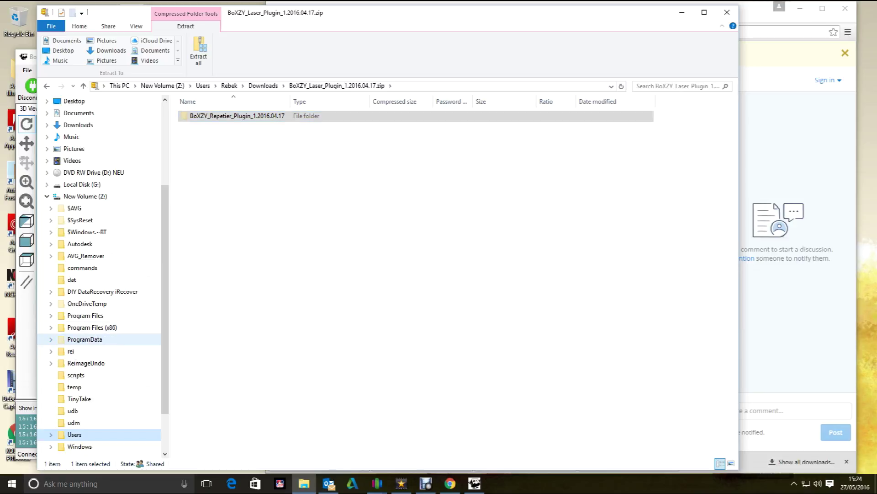
left_click(50, 316)
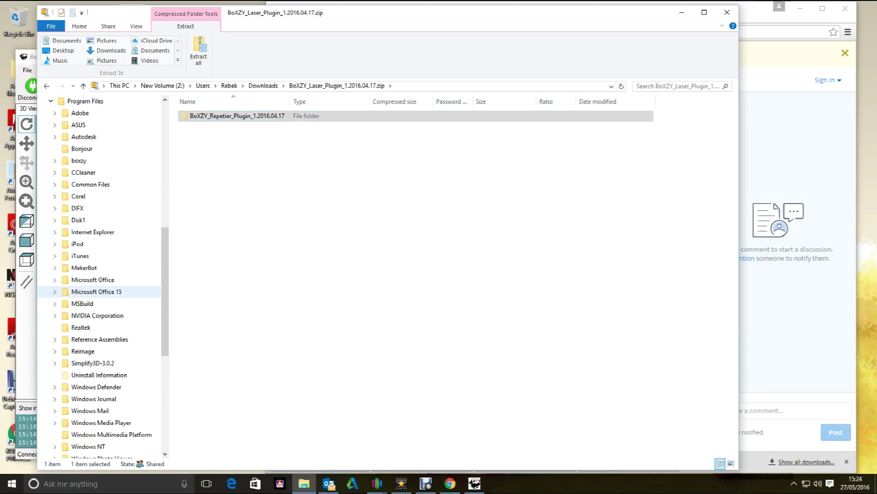
left_click(79, 161)
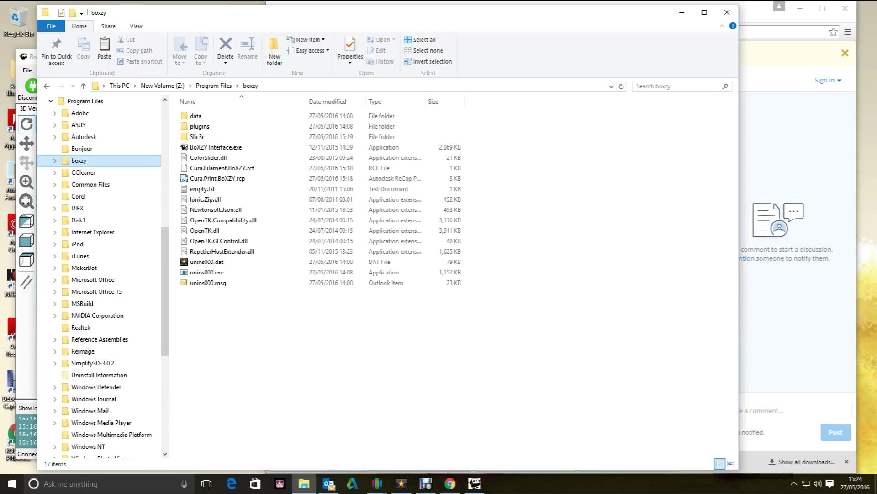
right_click(224, 355)
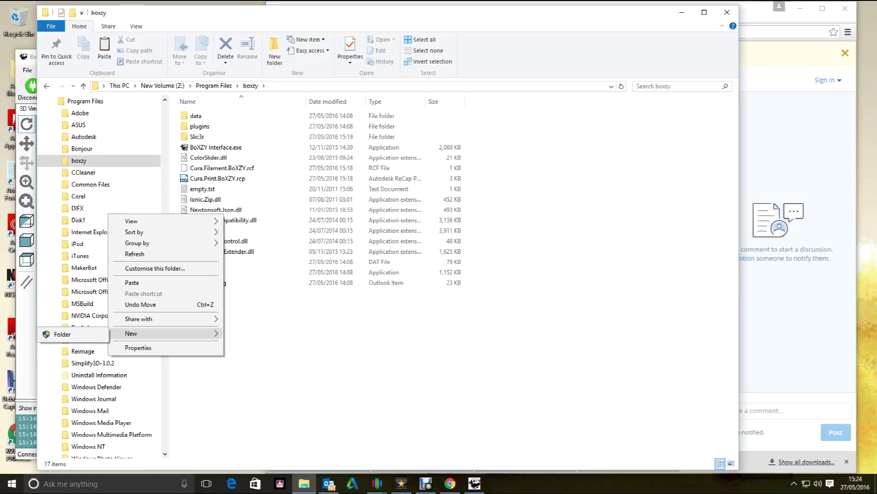
left_click(132, 282)
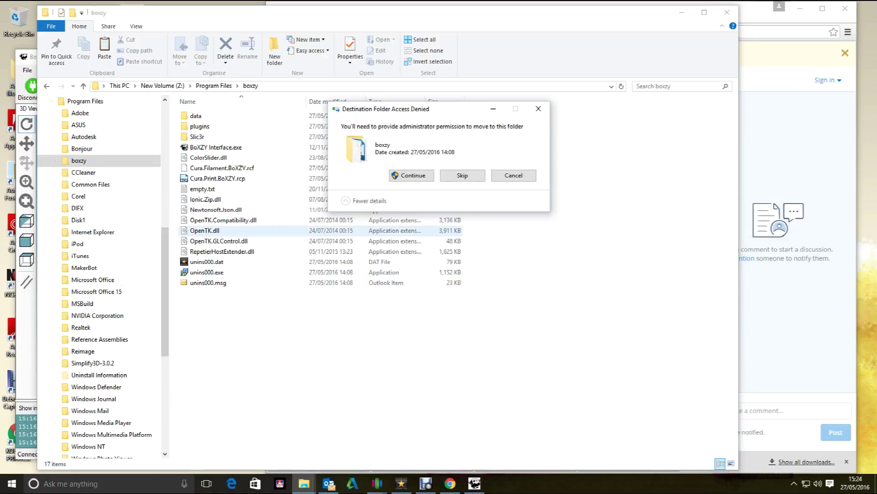
key("Return")
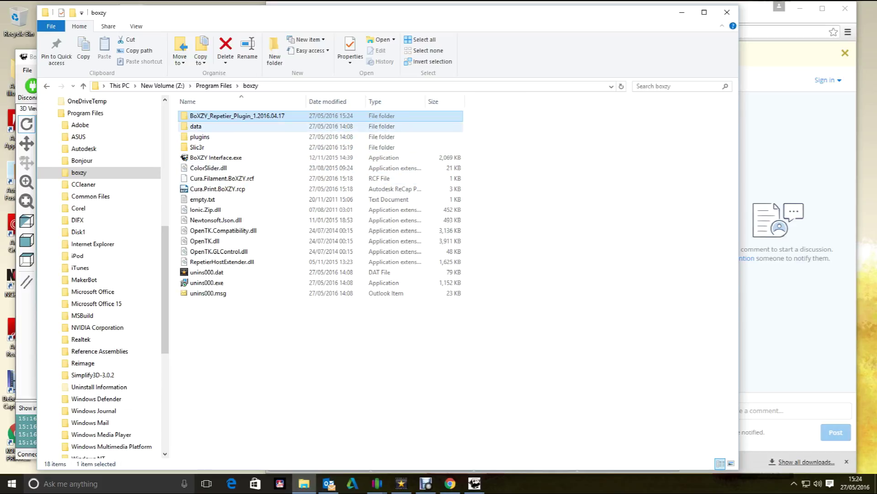
double_click(238, 116)
double_click(199, 116)
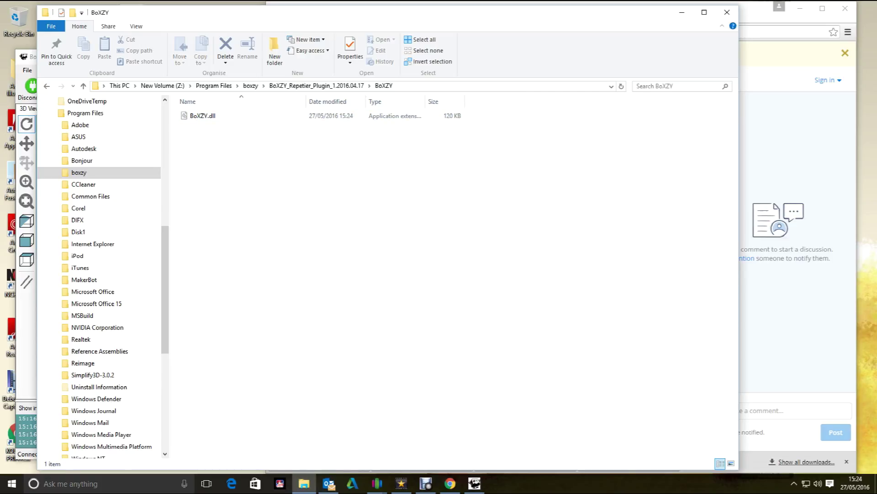
- Return to the BoXZY setup guide in the browser and read Steps 8 to 13 on where the laser plugin folder belongs
key("alt+Tab")
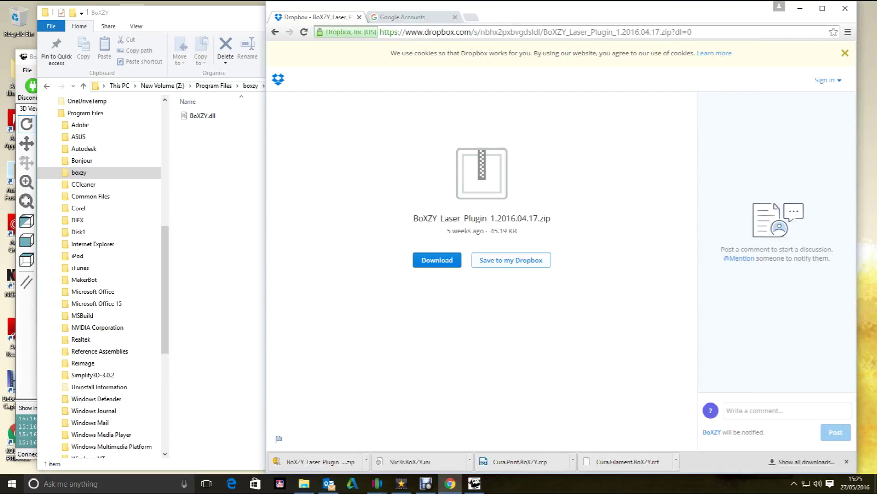
left_click(275, 32)
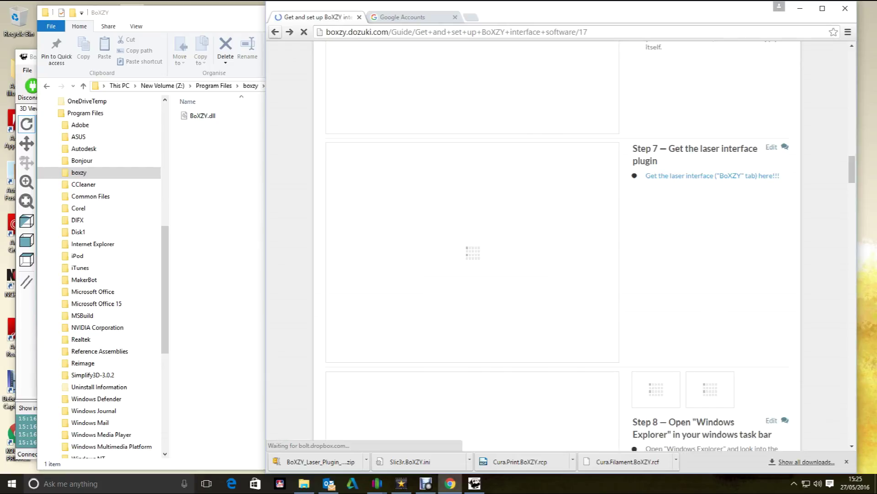
scroll(563, 247, "down", 4)
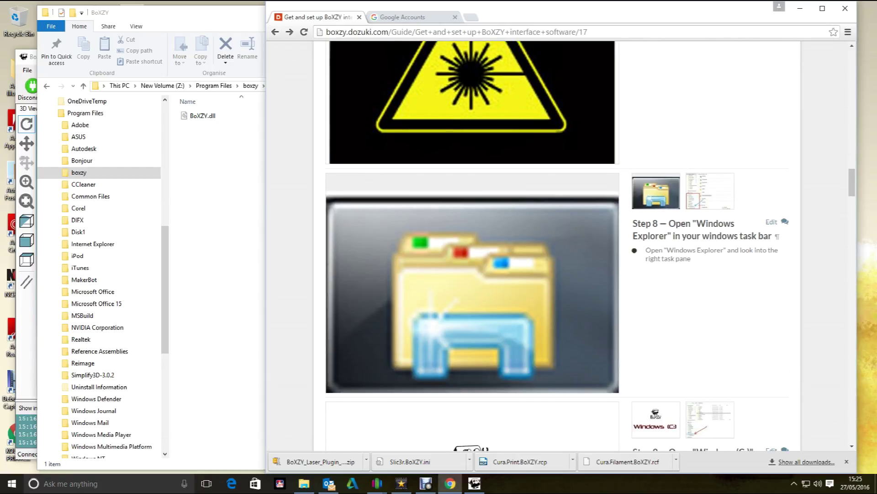
scroll(562, 247, "down", 1)
scroll(562, 247, "down", 1)
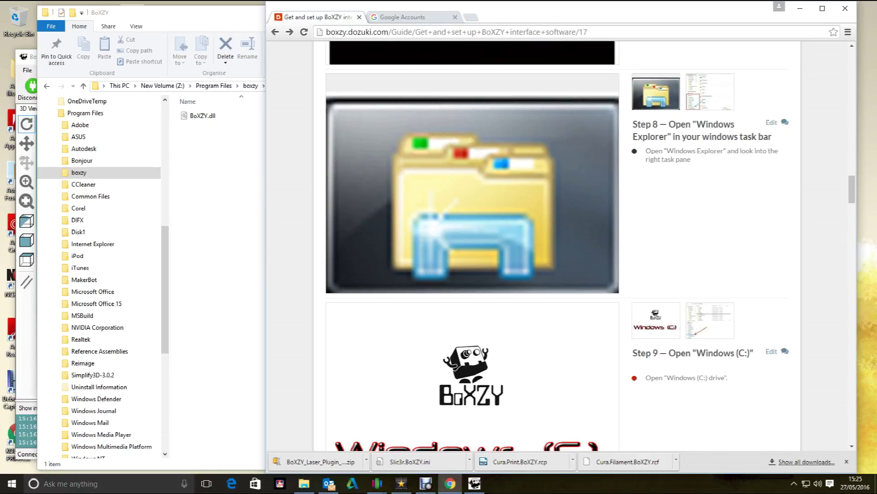
left_click(219, 219)
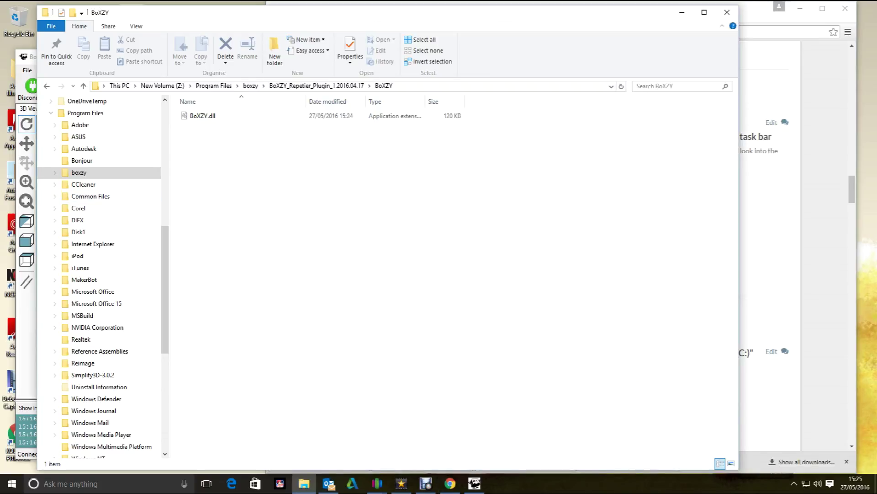
key("alt+Tab")
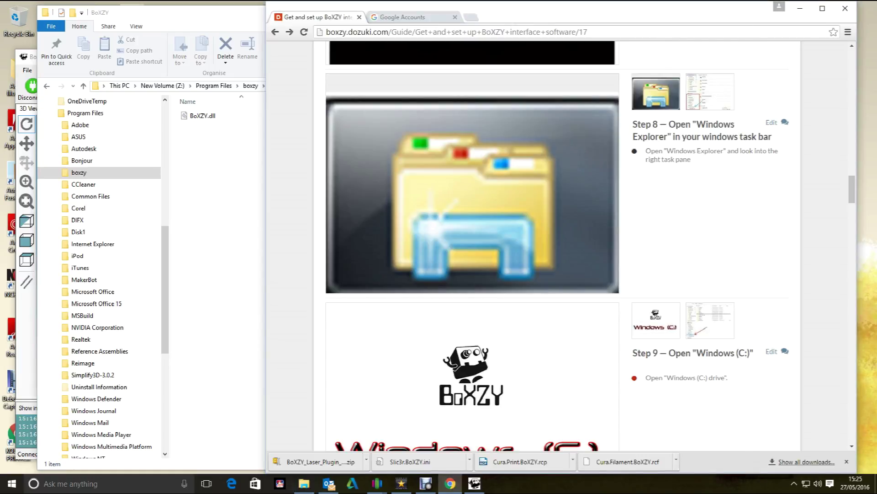
scroll(557, 247, "down", 2)
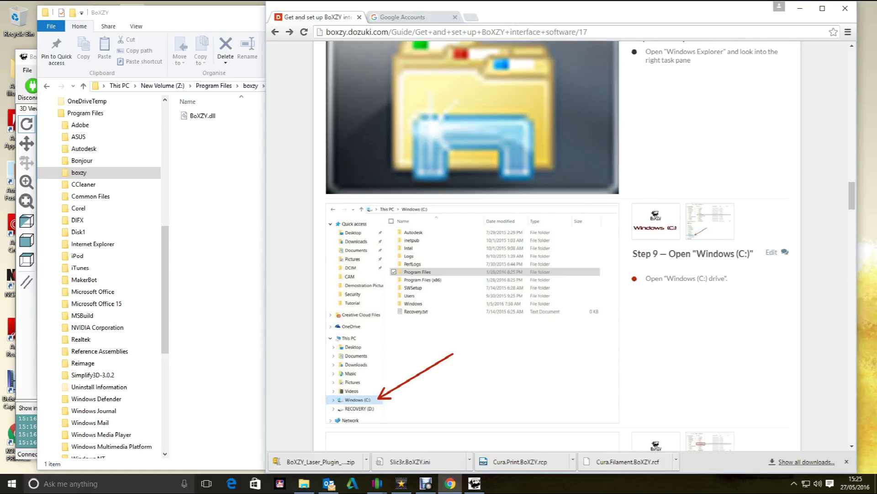
scroll(558, 247, "up", 3)
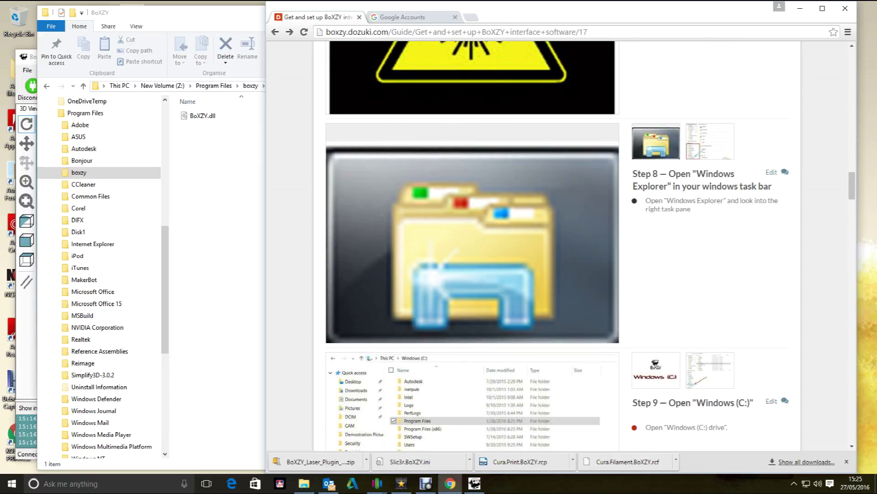
scroll(558, 247, "down", 1)
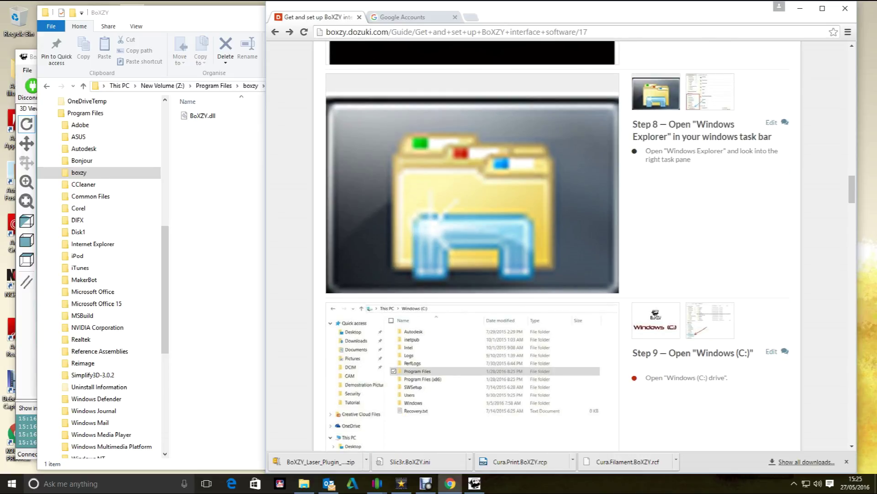
scroll(470, 247, "down", 3)
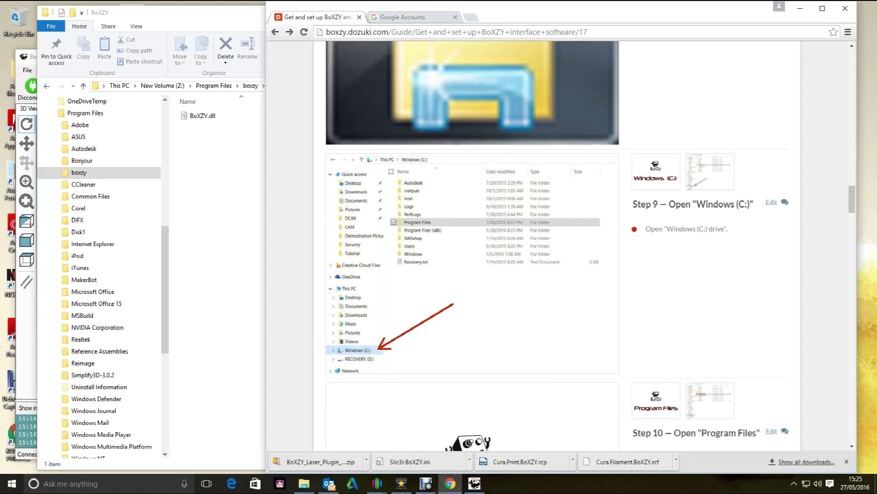
mouse_move(710, 171)
scroll(470, 247, "down", 4)
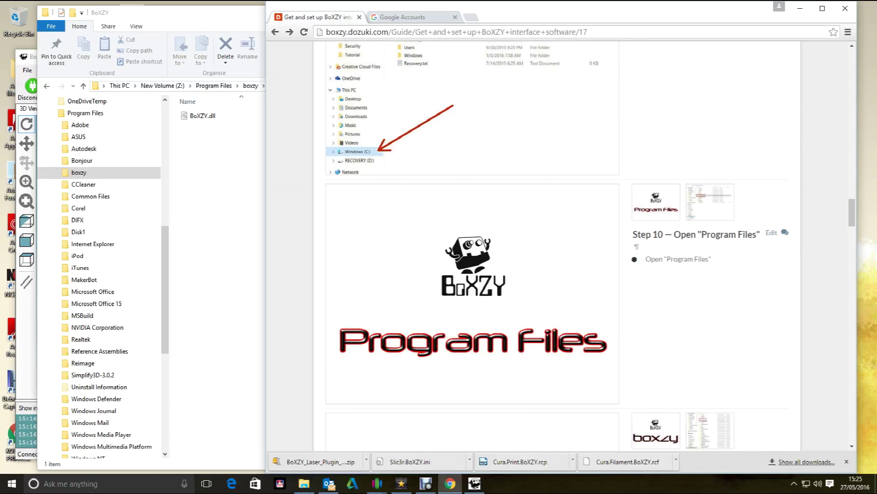
scroll(470, 247, "down", 2)
scroll(471, 247, "down", 2)
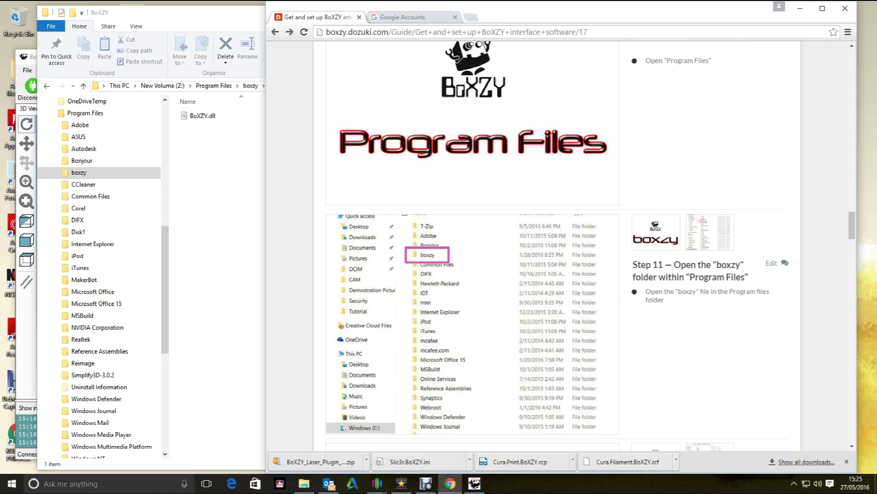
scroll(470, 247, "down", 5)
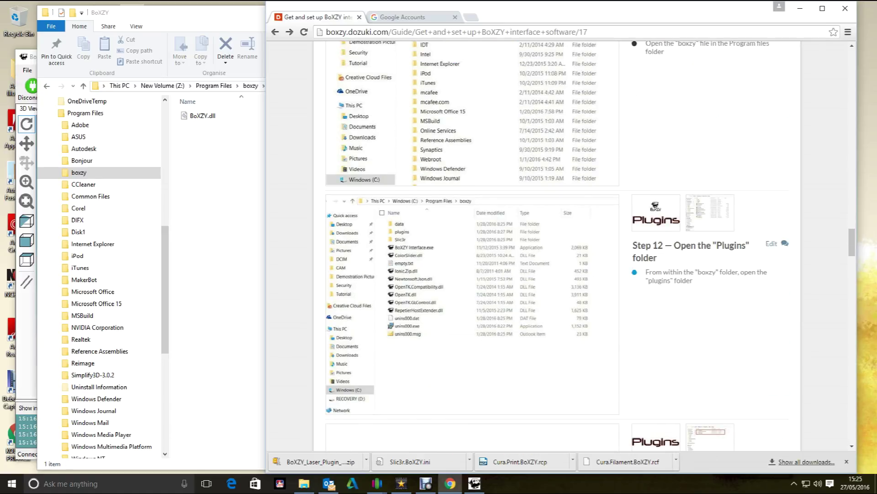
scroll(470, 247, "down", 2)
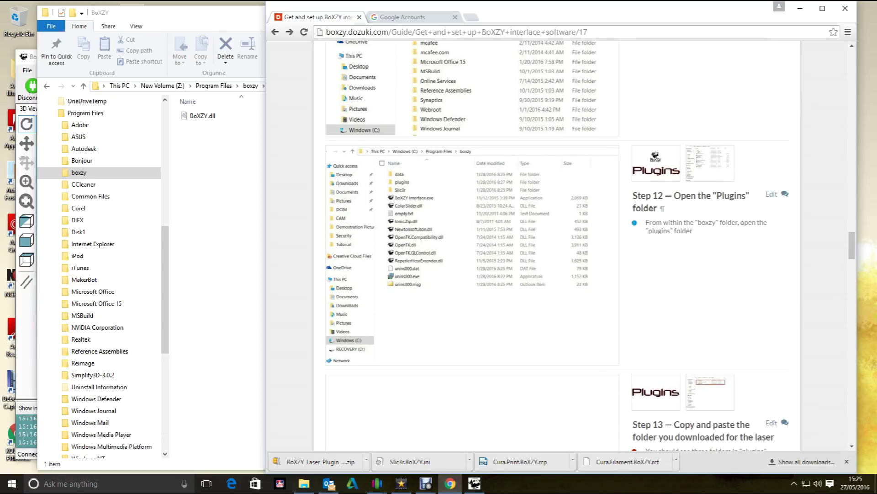
scroll(558, 247, "down", 1)
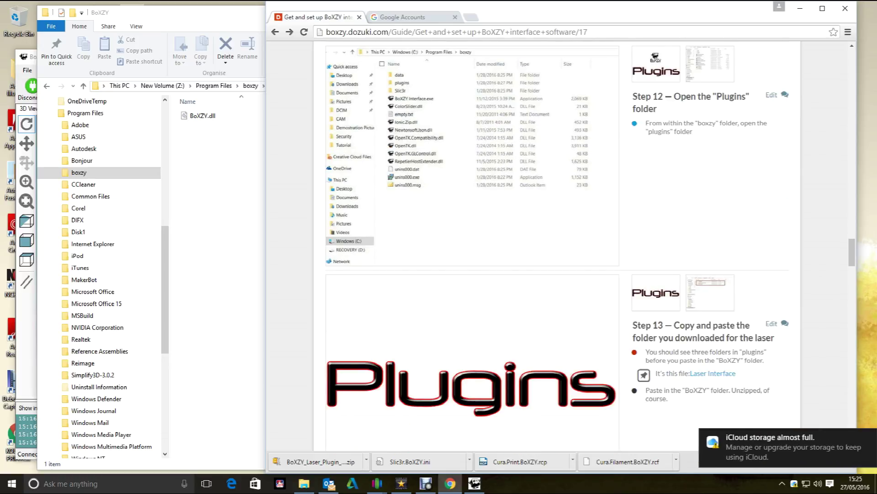
scroll(558, 246, "down", 1)
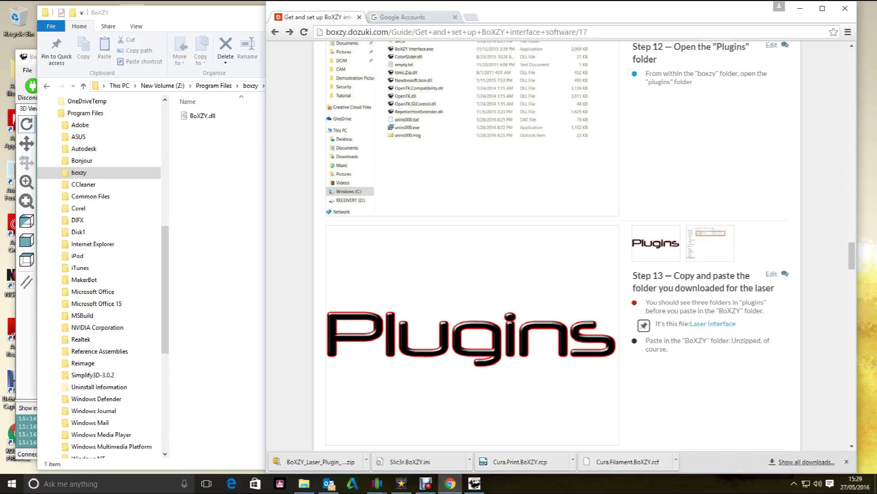
scroll(558, 247, "up", 1)
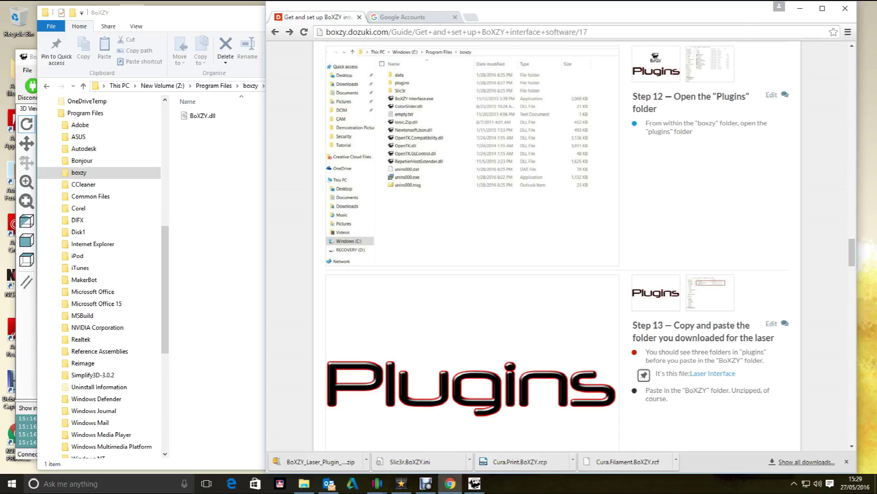
- Check the plugins folder inside boxzy against the guide's Step 13 and return to the boxzy folder in File Explorer
key("alt+Tab")
key("BackSpace")
key("BackSpace")
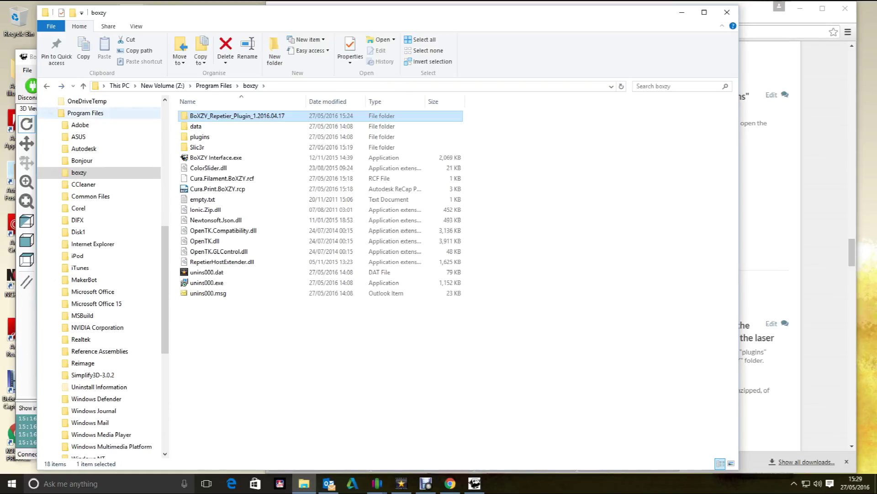
double_click(199, 137)
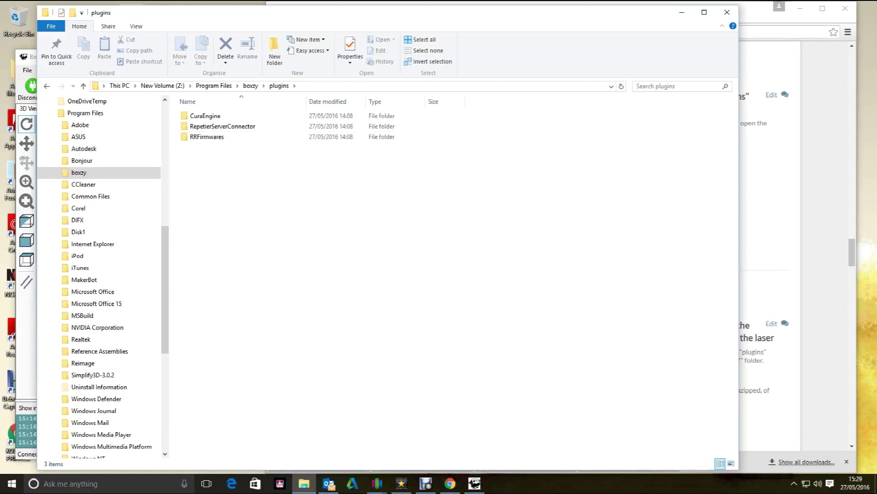
key("alt+Tab")
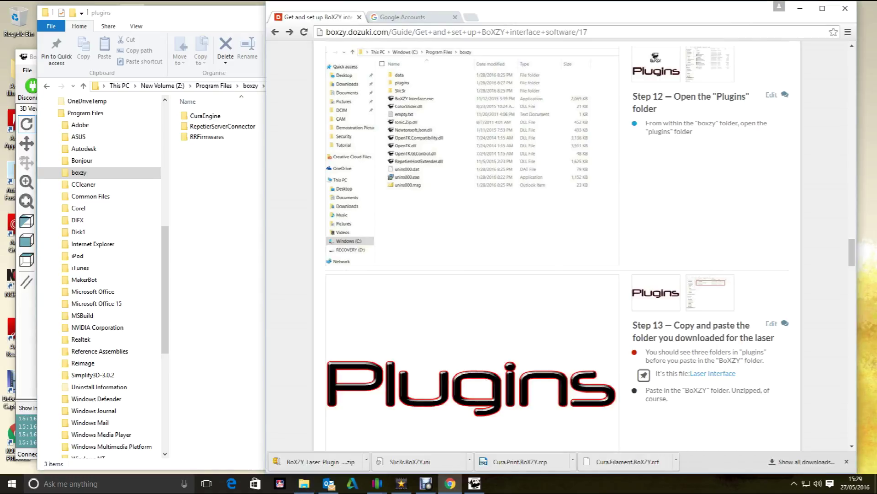
scroll(562, 247, "down", 3)
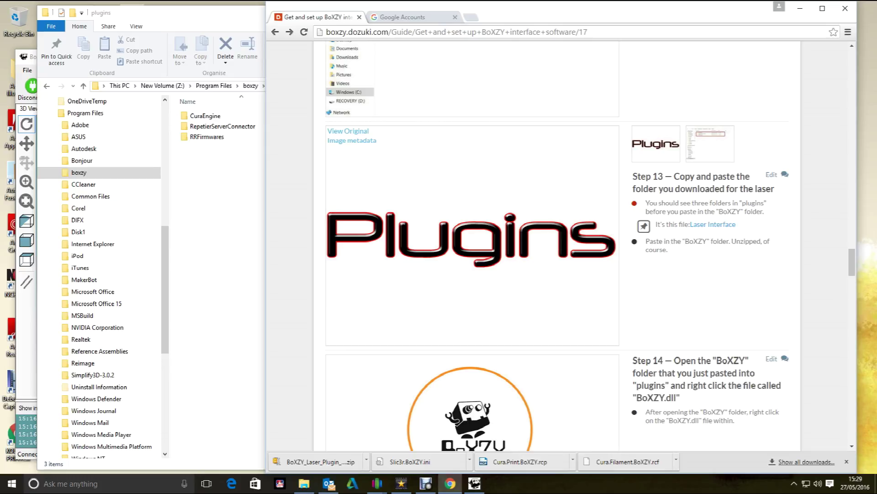
left_click(80, 173)
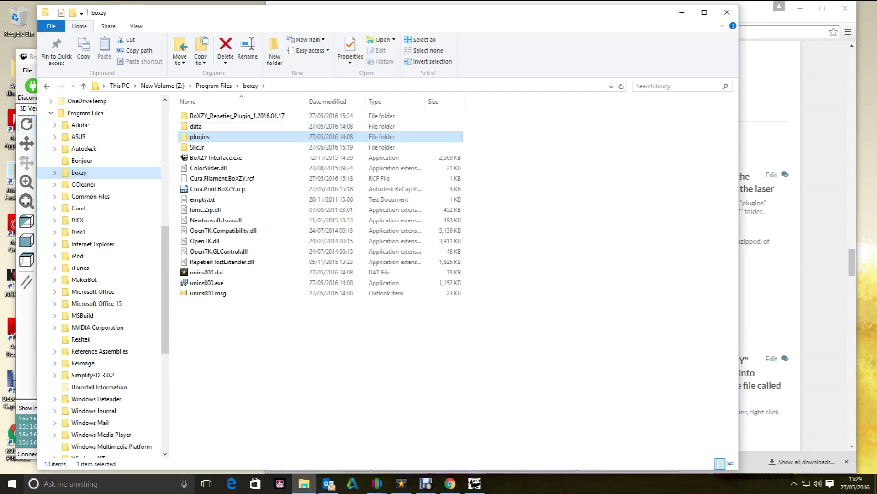
- Copy the BoXZY_Repetier_Plugin_1.2016.04.17 folder from boxzy into its plugins folder, granting administrator permission
left_click(238, 116)
right_click(238, 116)
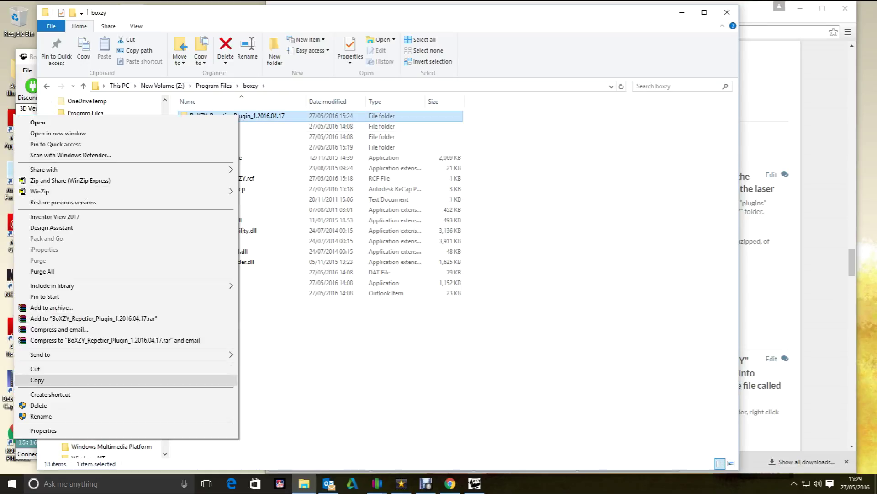
left_click(37, 380)
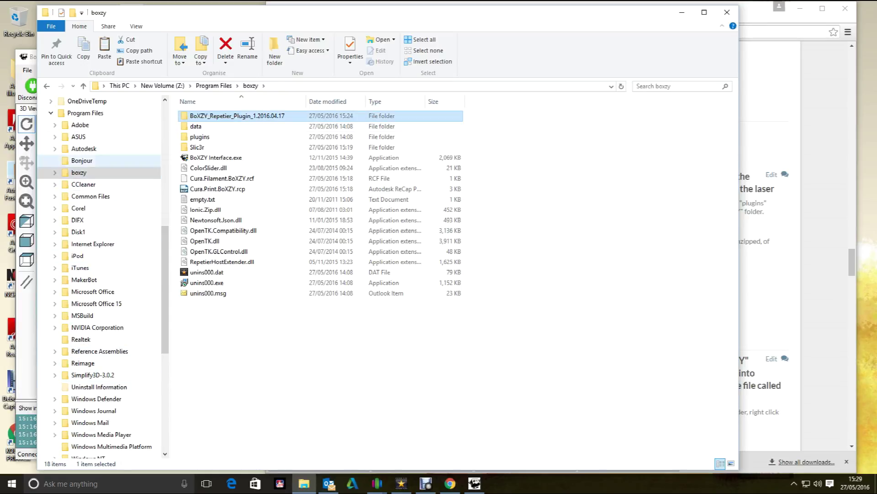
double_click(200, 136)
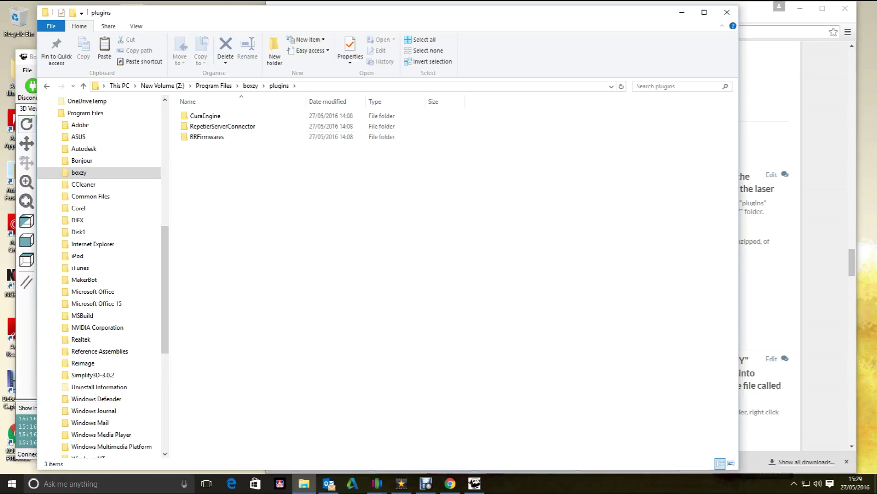
right_click(205, 228)
left_click(112, 297)
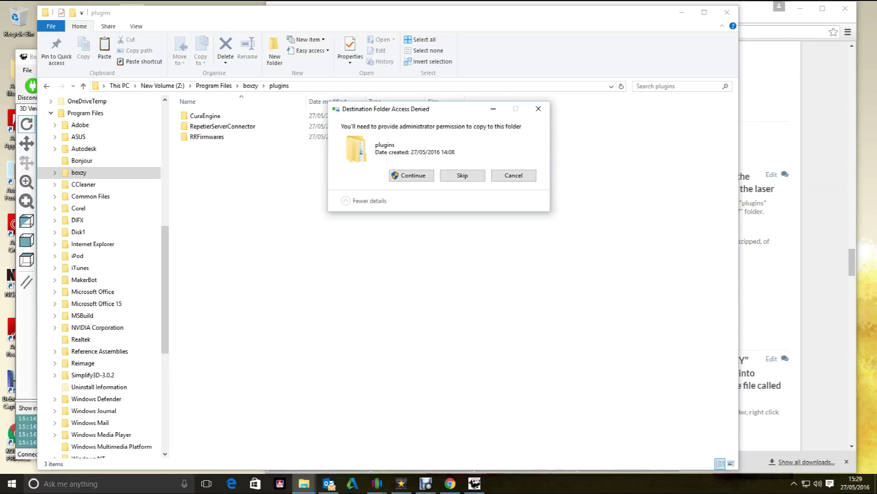
left_click(411, 175)
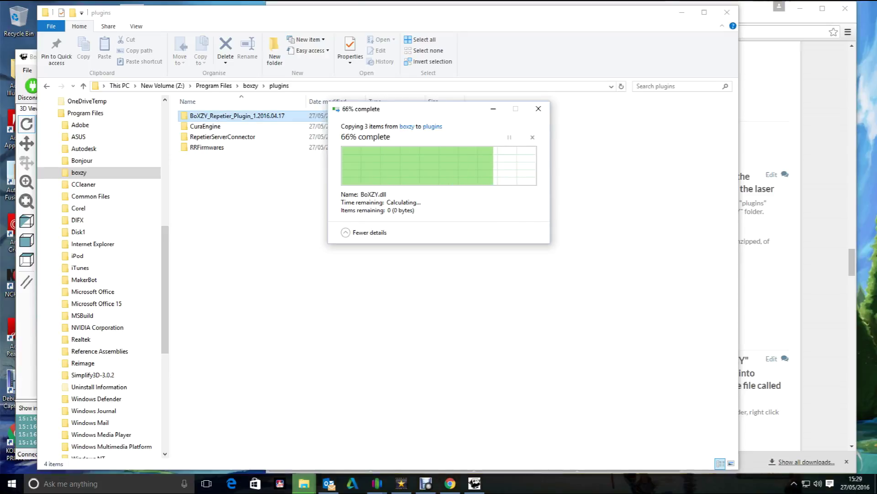
- Check Steps 13 and 14 of the guide in the browser and cut the BoXZY subfolder from the plugin folder inside plugins
left_click(778, 188)
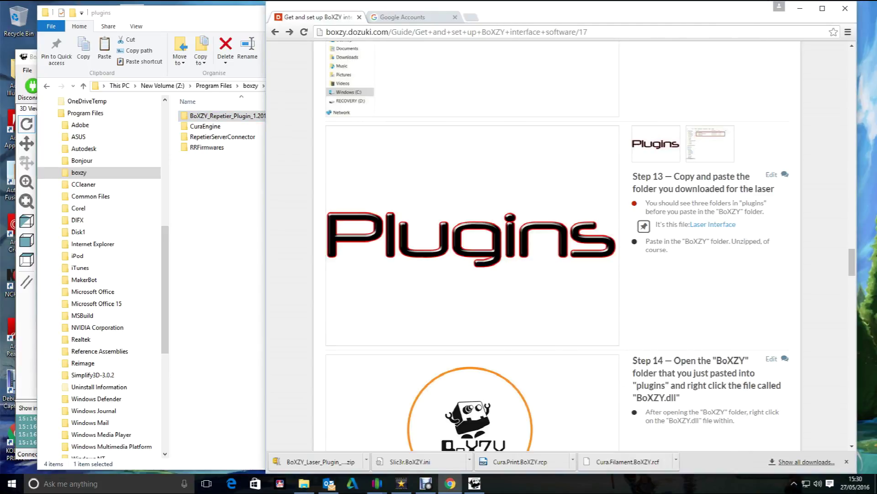
scroll(779, 188, "down", 1)
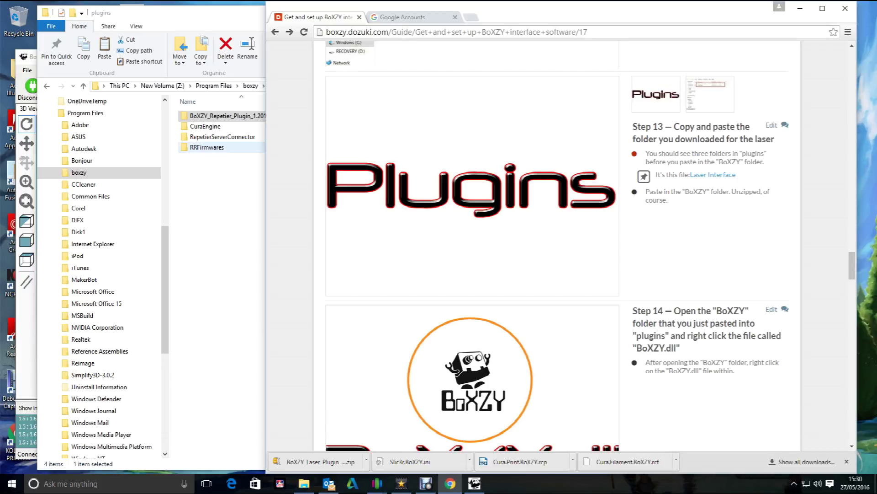
left_click(228, 116)
double_click(227, 116)
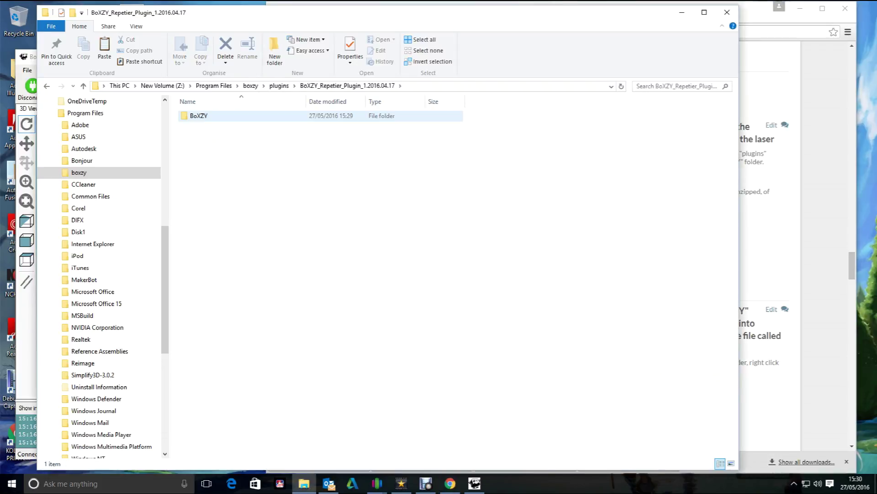
right_click(200, 117)
mouse_move(123, 288)
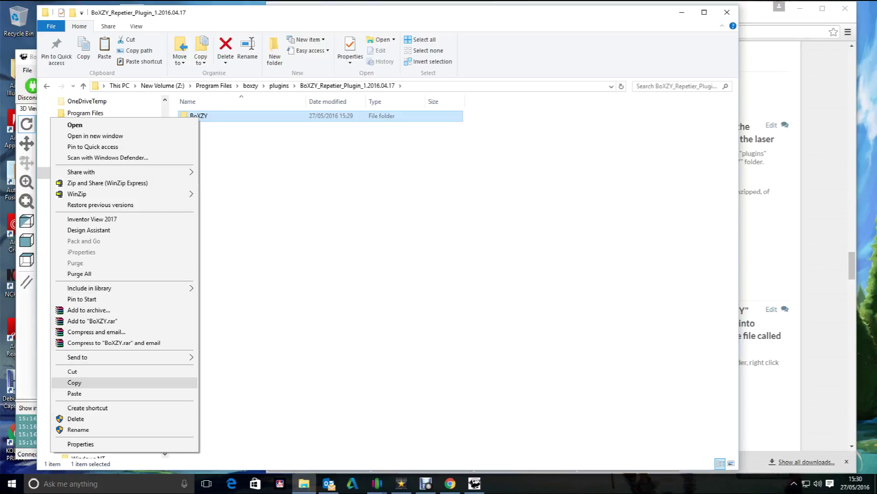
left_click(72, 371)
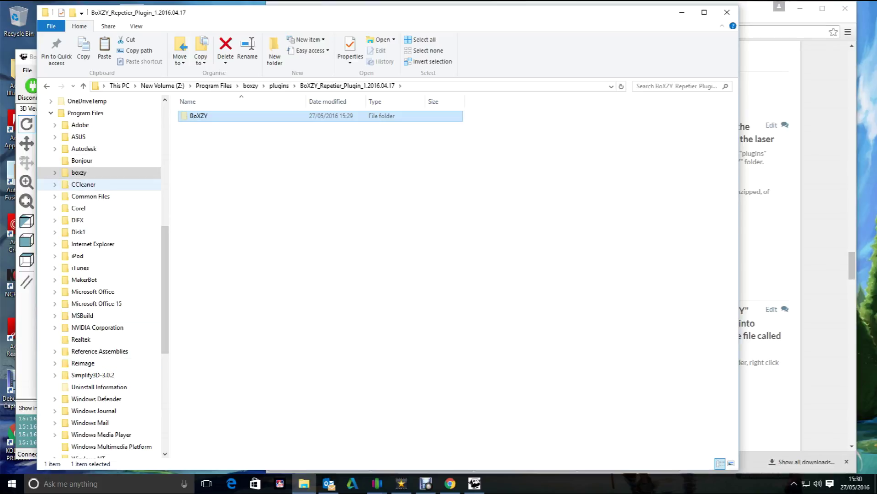
- Paste the cut BoXZY folder directly into boxzy\plugins, granting administrator permission
left_click(79, 172)
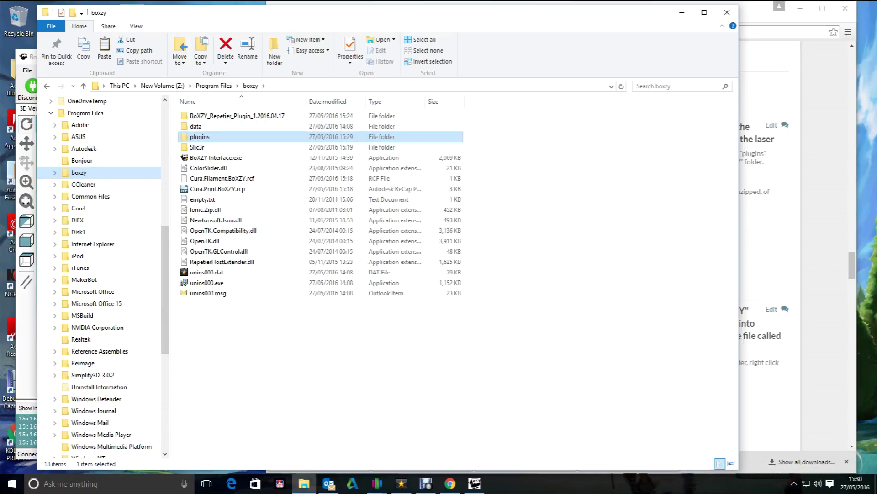
double_click(200, 136)
right_click(203, 202)
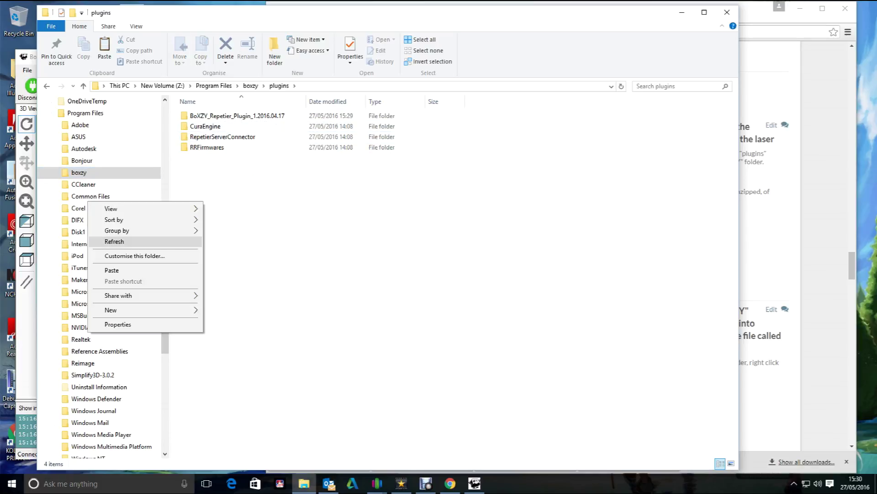
left_click(111, 270)
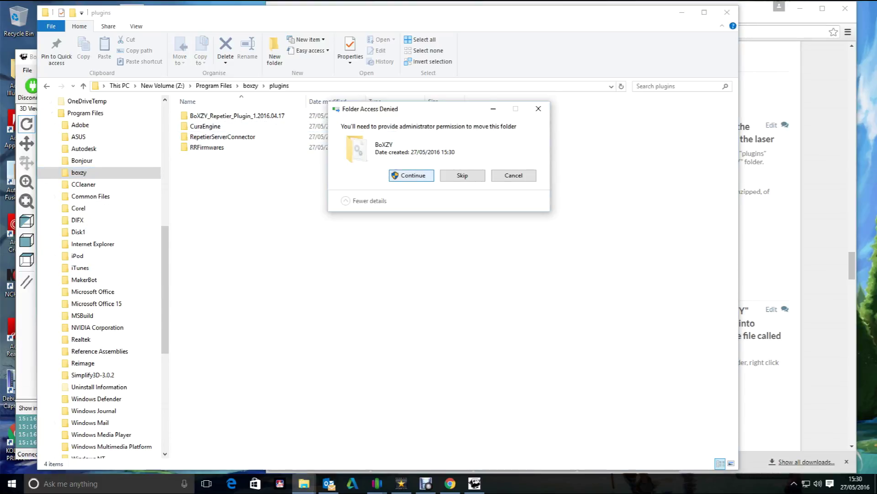
key("Return")
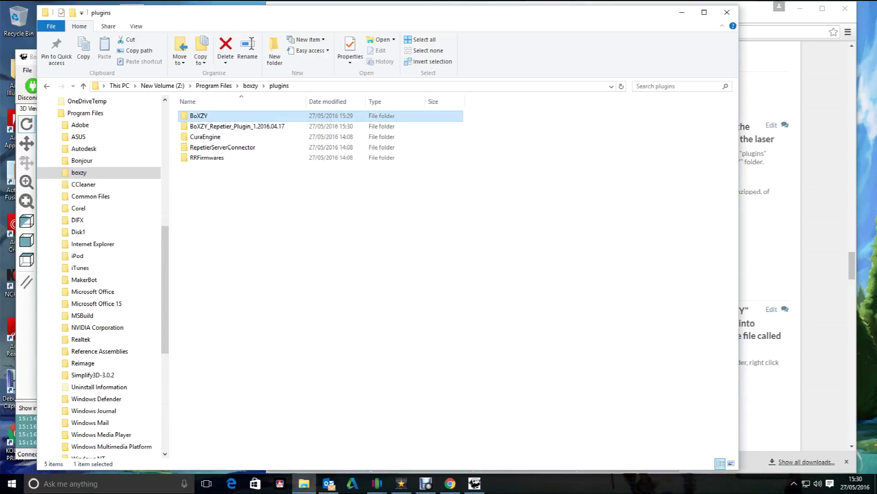
- Delete the BoXZY folder from the plugins folder
right_click(200, 116)
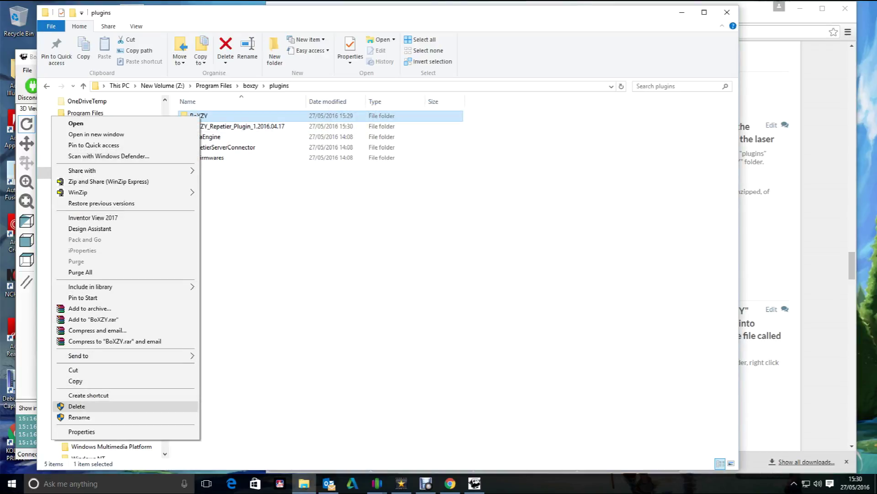
left_click(77, 406)
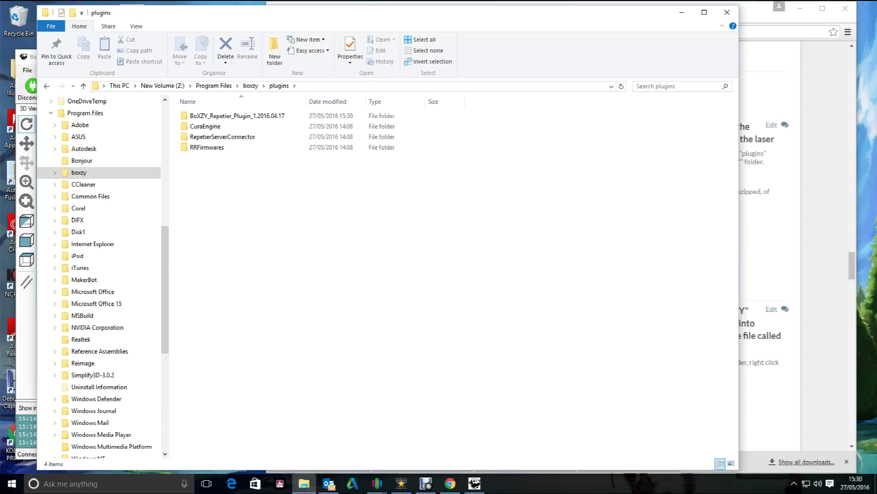
- Cut the BoXZY_Repetier_Plugin_1.2016.04.17 folder in plugins and open it to check its contents
left_click(238, 116)
right_click(17, 120)
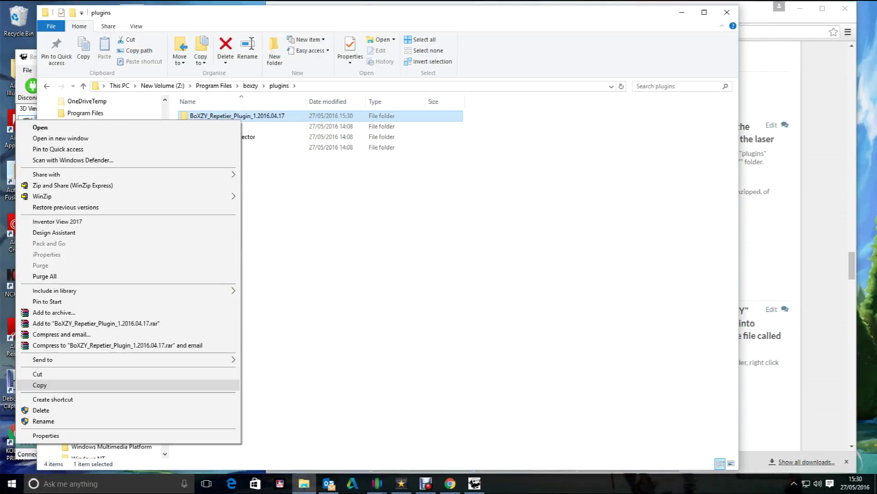
left_click(41, 385)
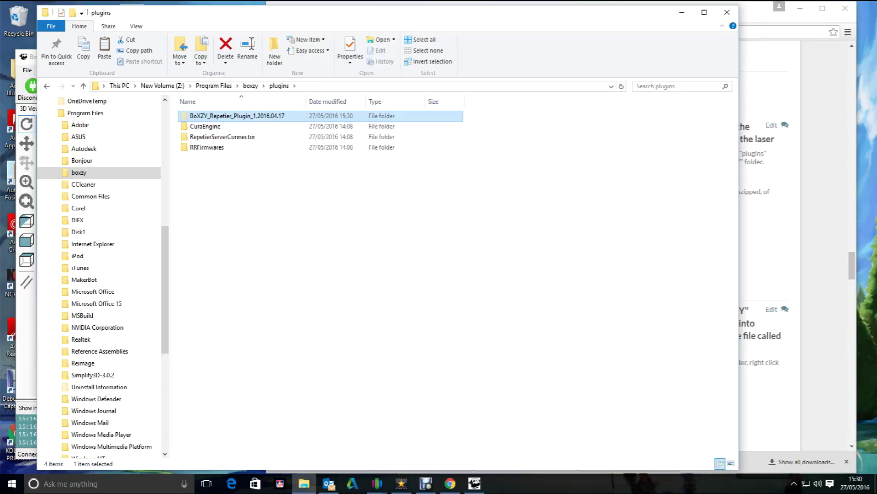
right_click(257, 115)
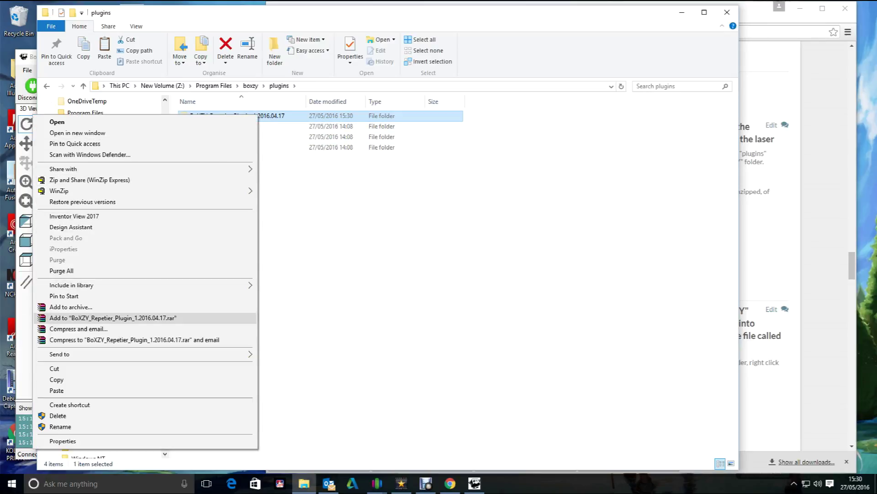
left_click(56, 368)
left_click(269, 192)
double_click(247, 116)
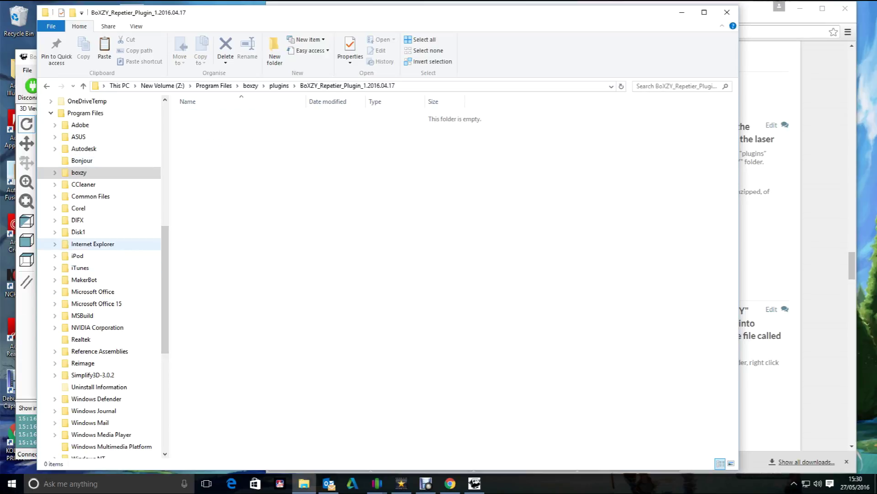
- Delete the BoXZY_Repetier_Plugin_1.2016.04.17 folder located directly under boxzy, granting administrator permission
left_click(54, 172)
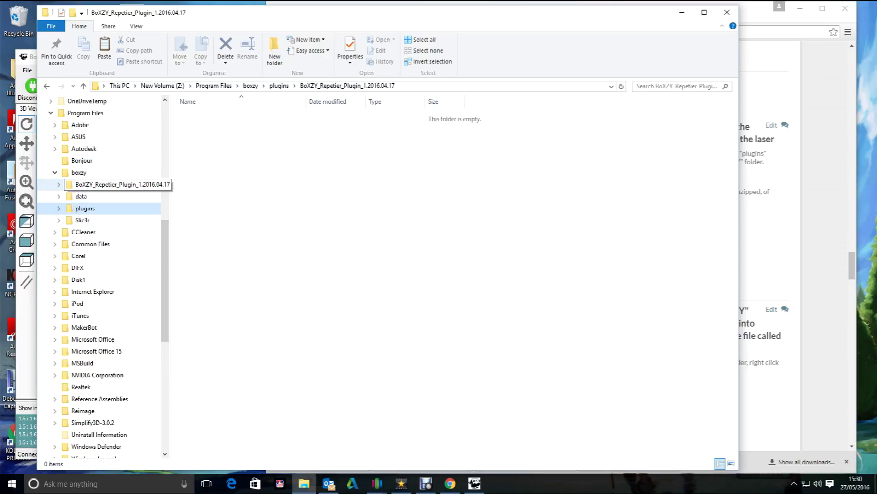
right_click(114, 184)
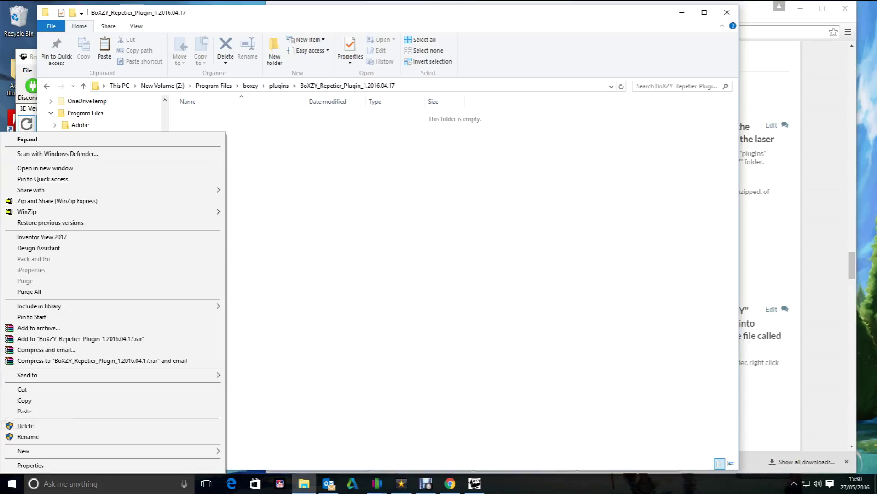
left_click(27, 426)
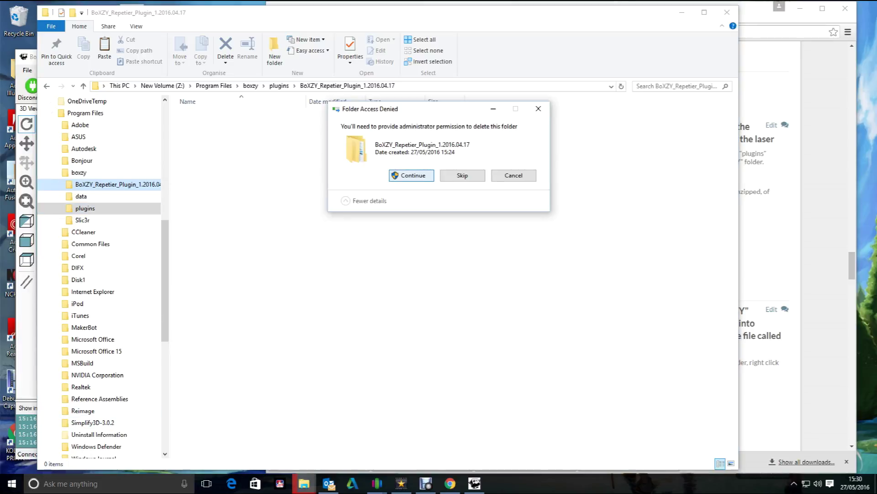
key("Return")
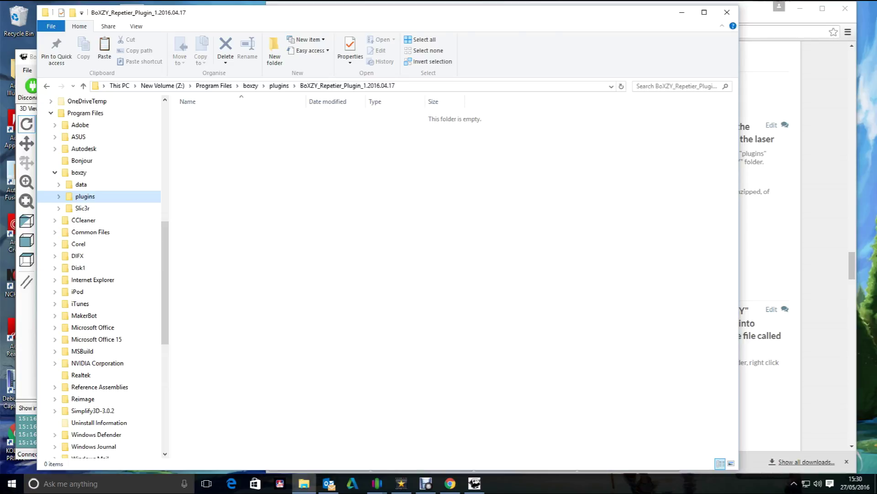
- Return to Step 7 of the guide in the browser and download BoXZY_Laser_Plugin_1.2016.04.17.zip again from Dropbox without creating an account
key("alt+Tab")
scroll(557, 247, "up", 8)
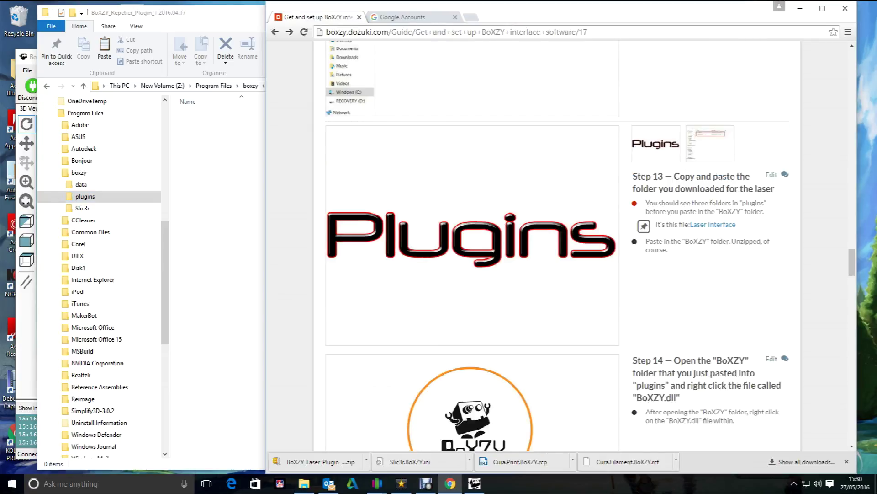
scroll(558, 247, "up", 2)
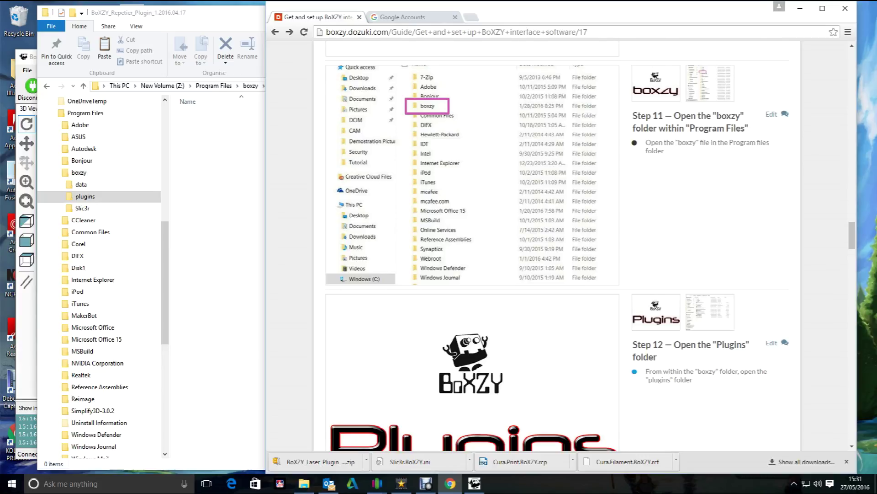
scroll(558, 247, "up", 9)
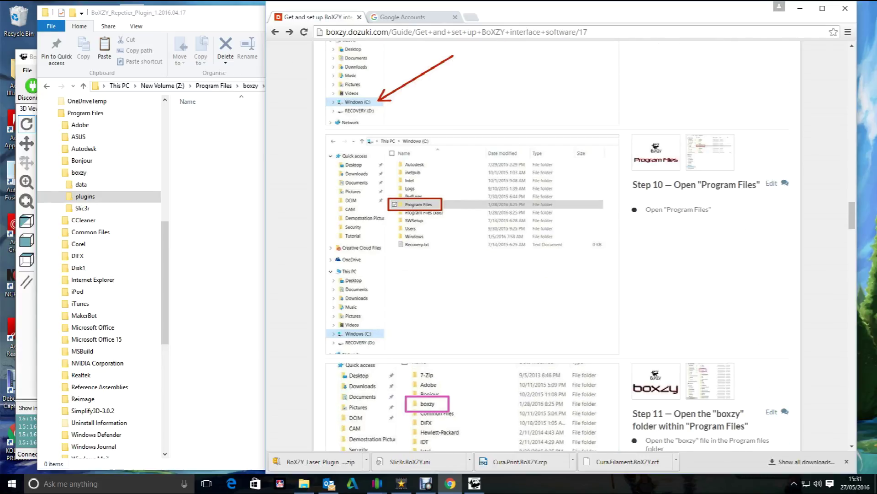
scroll(558, 247, "up", 5)
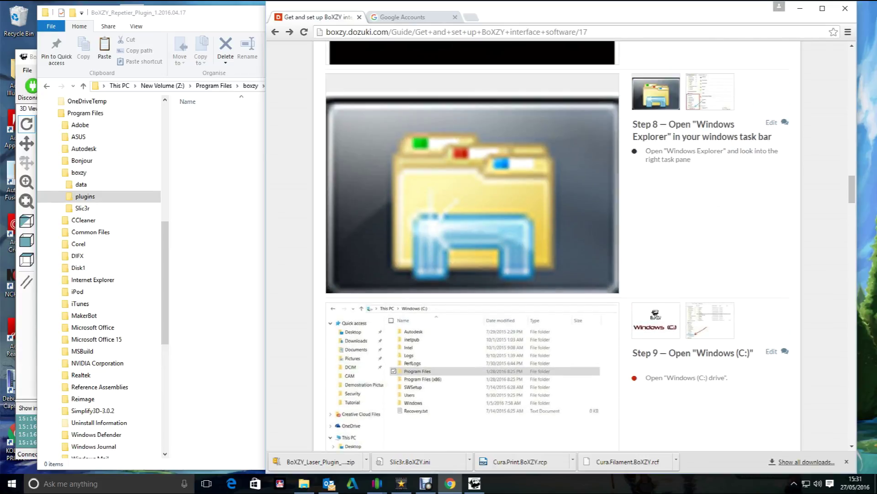
scroll(713, 77, "up", 4)
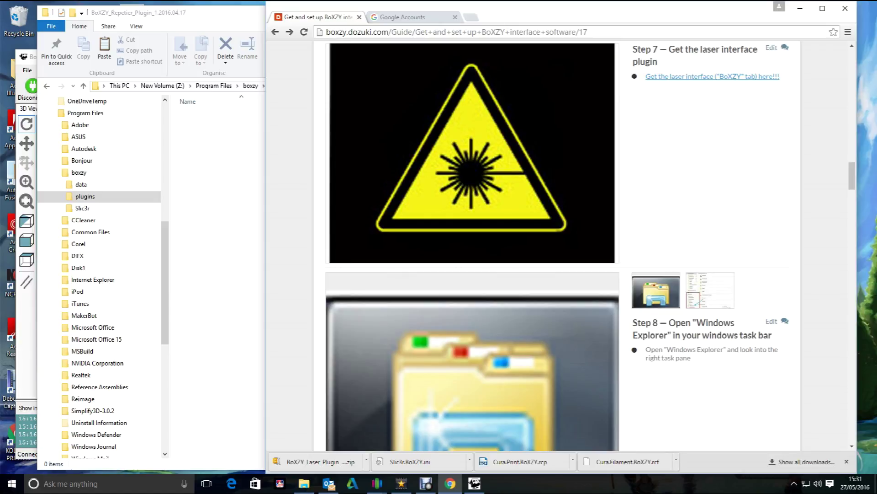
left_click(713, 77)
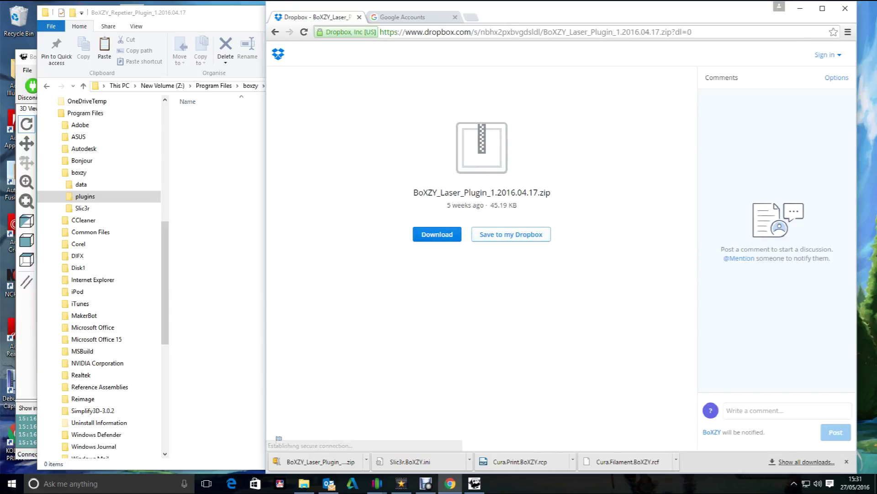
left_click(436, 234)
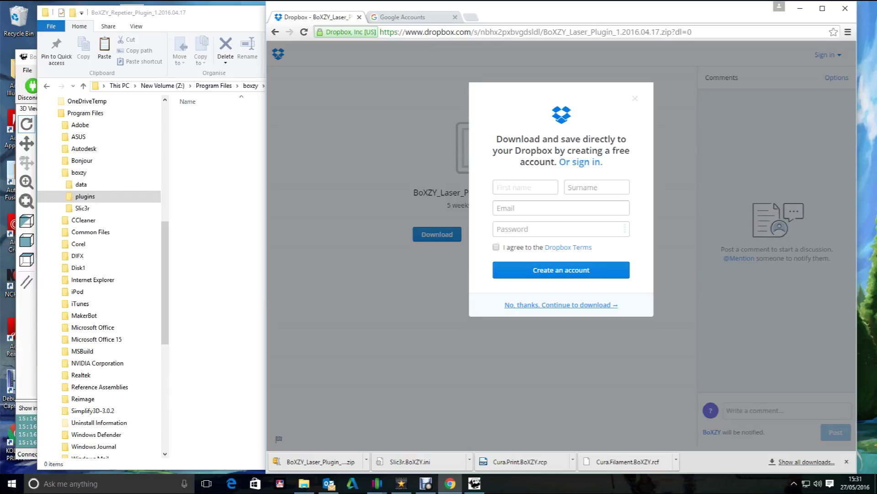
left_click(561, 305)
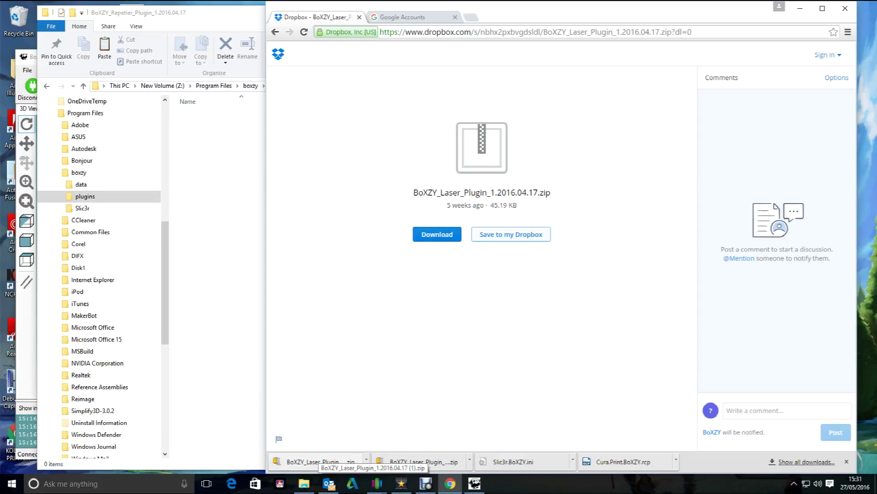
left_click(314, 461)
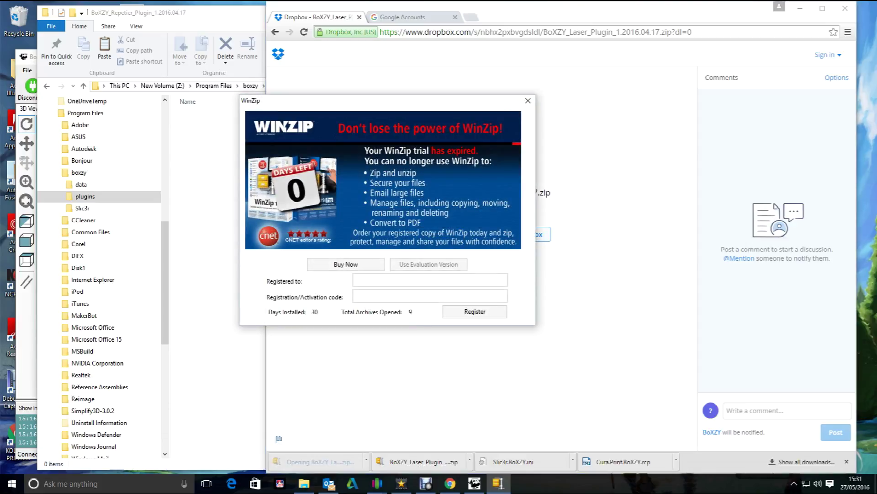
left_click(527, 101)
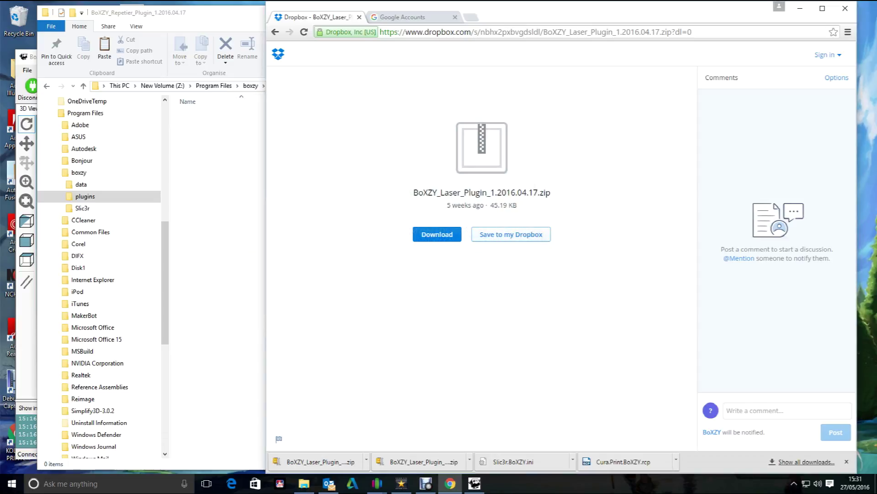
left_click(314, 461)
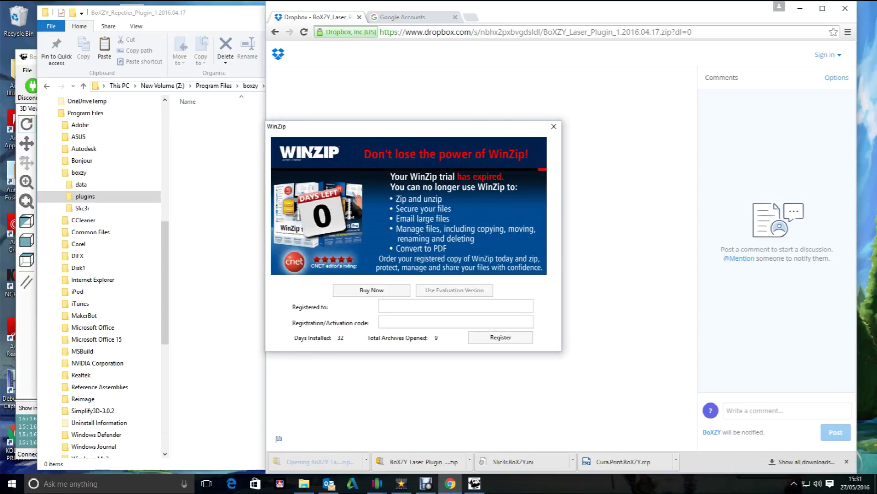
left_click(554, 126)
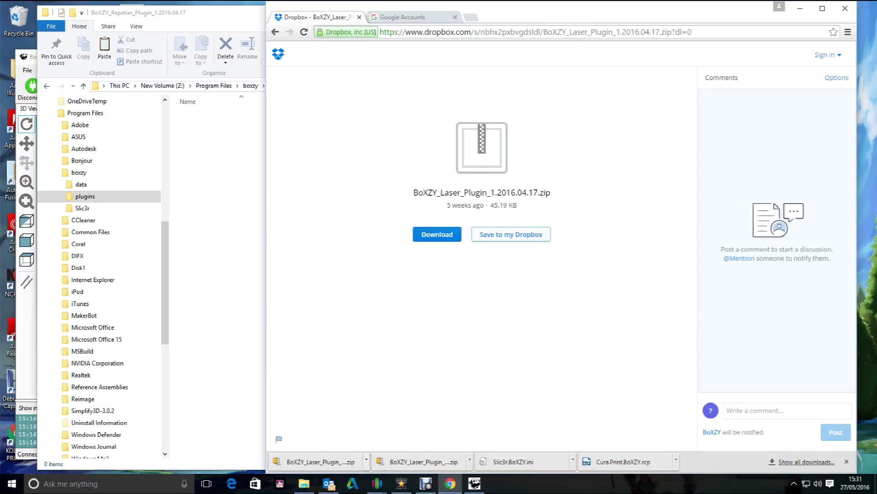
- Locate BoXZY_Laser_Plugin_1.2016.04.17 (1).zip in Downloads and open it in File Explorer as a compressed folder
left_click(469, 462)
left_click(414, 426)
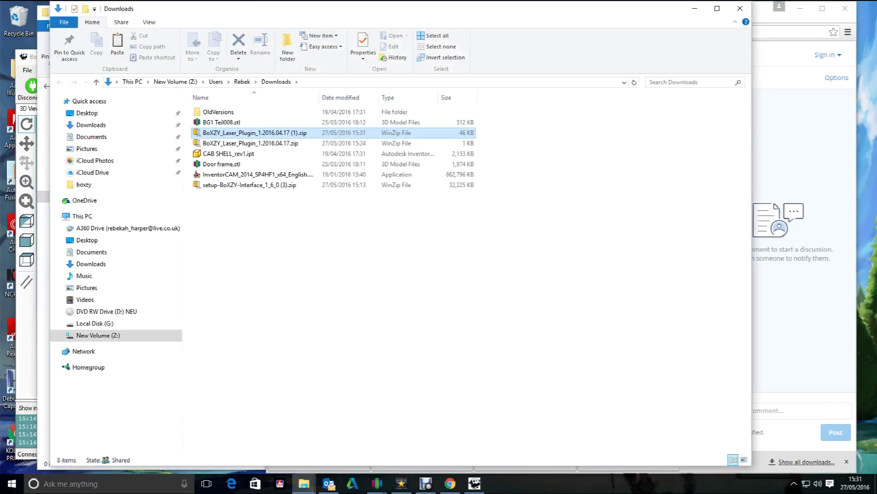
right_click(269, 130)
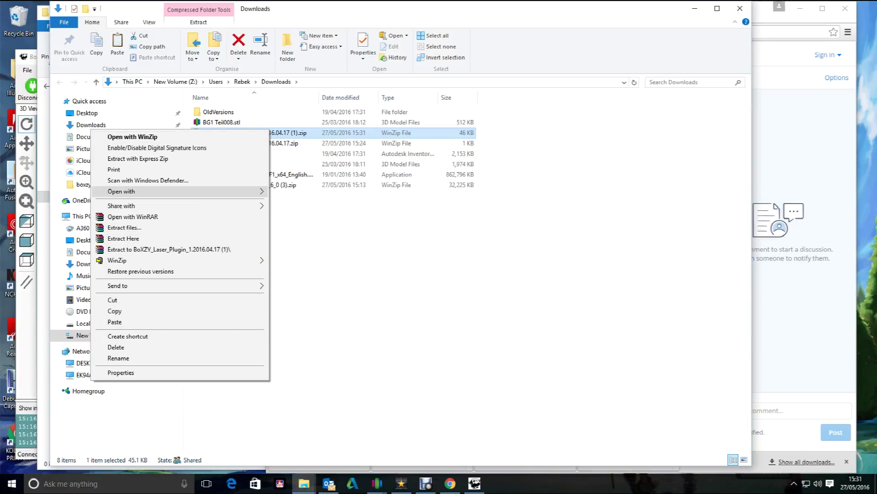
mouse_move(137, 191)
left_click(306, 192)
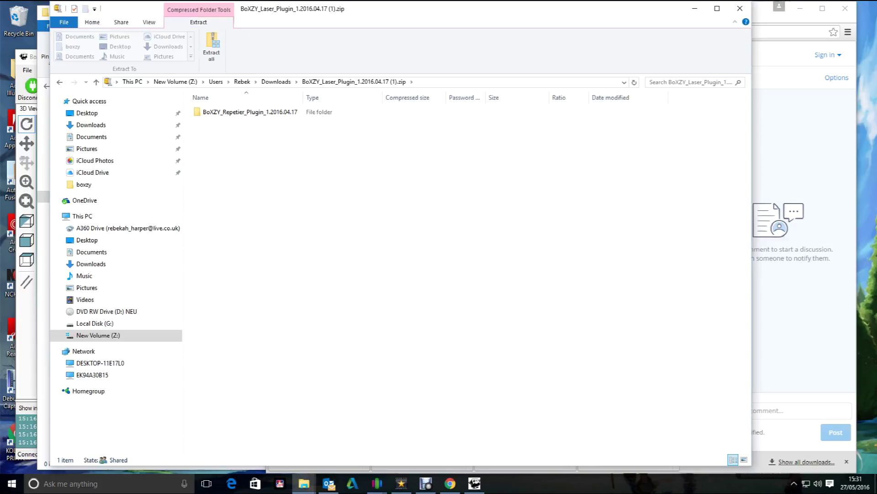
- Move the BoXZY_Repetier_Plugin_1.2016.04.17 folder from the archive into Program Files\boxzy on New Volume (Z:), granting administrator permission
right_click(238, 112)
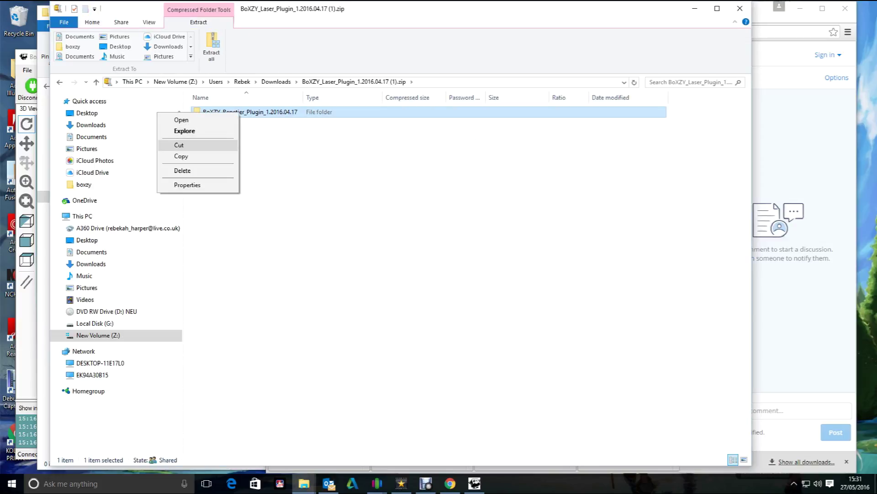
left_click(219, 146)
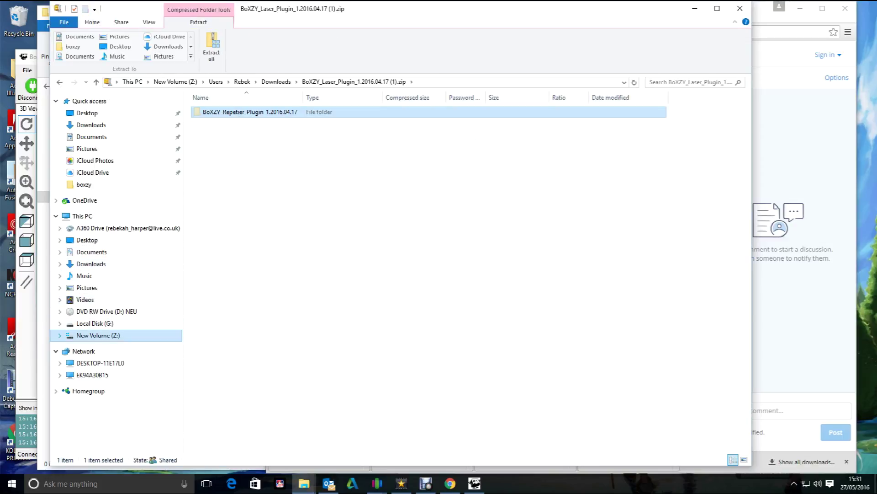
left_click(59, 335)
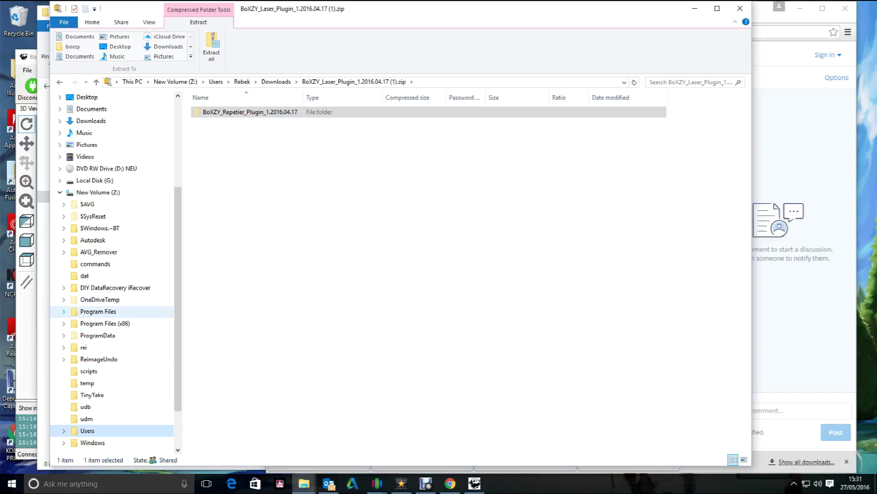
left_click(63, 311)
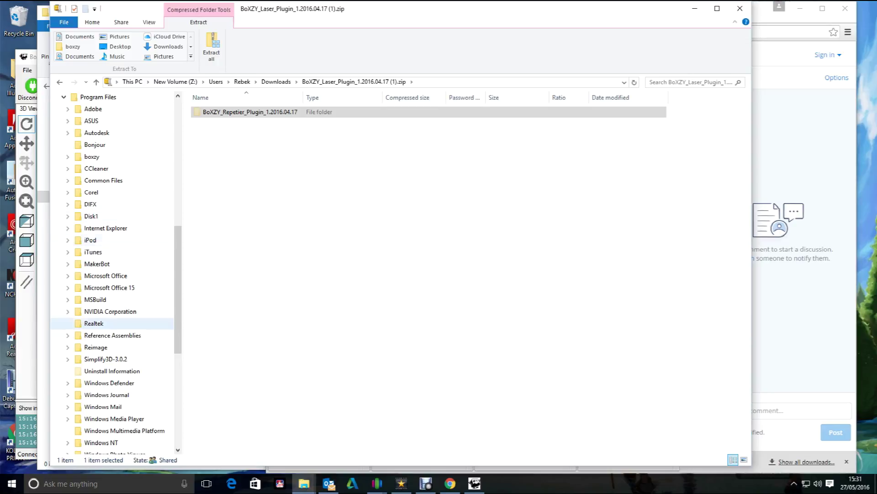
left_click_drag(105, 228, 92, 156)
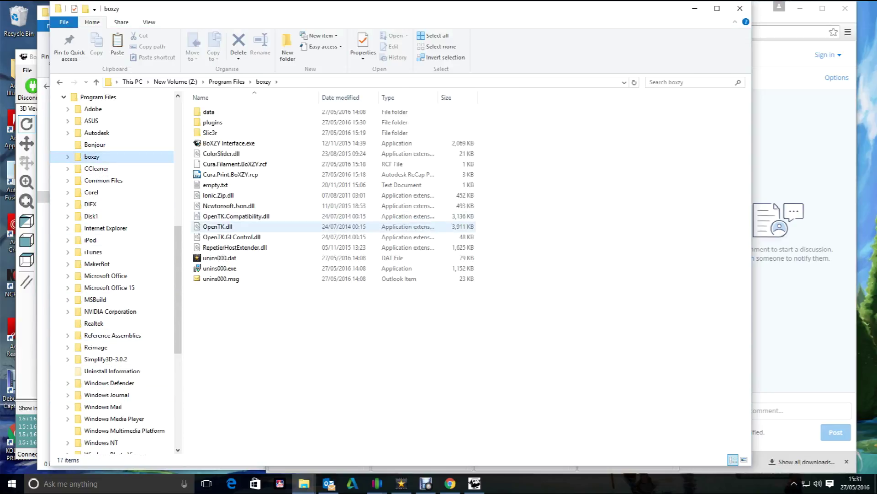
right_click(224, 327)
mouse_move(206, 357)
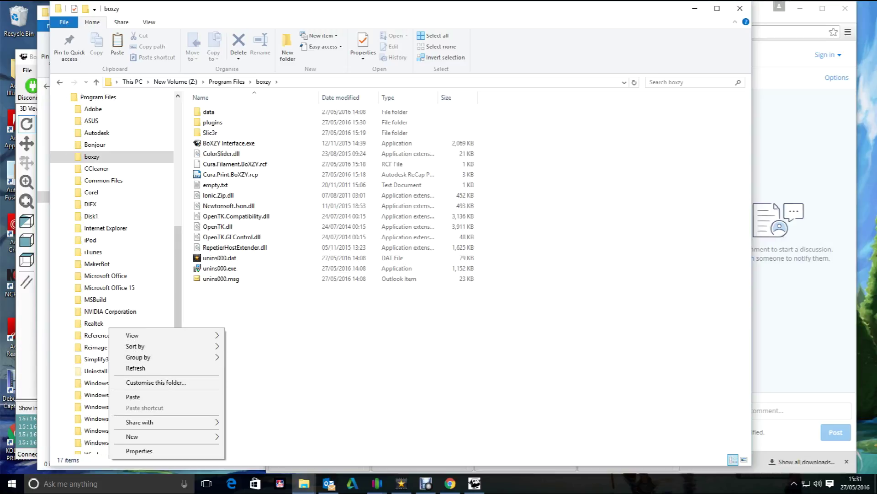
left_click(133, 397)
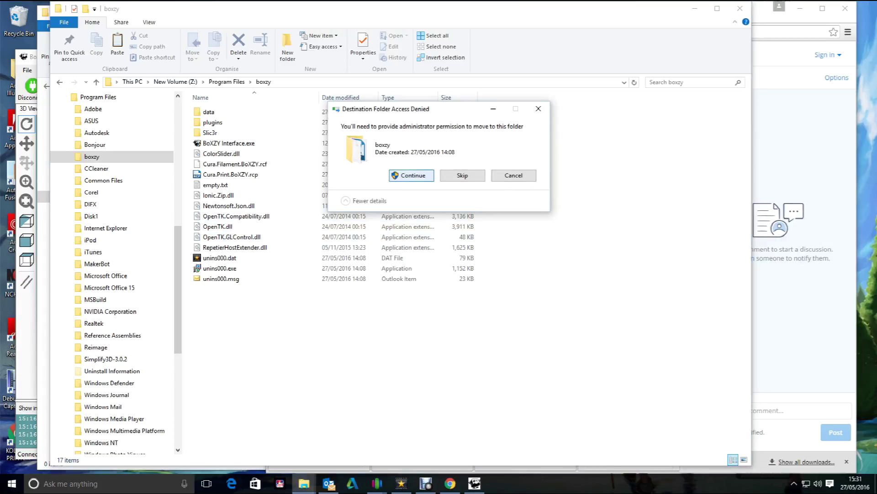
left_click(411, 175)
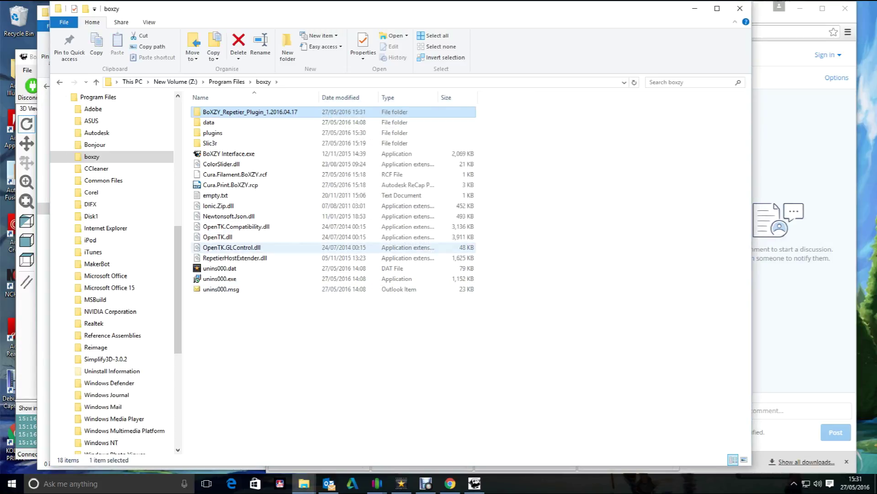
- Copy the BoXZY folder from BoXZY_Repetier_Plugin_1.2016.04.17 into plugins with administrator permission, and delete the old BoXZY_Repetier_Plugin_1.2016.04.17 folder from plugins
double_click(250, 112)
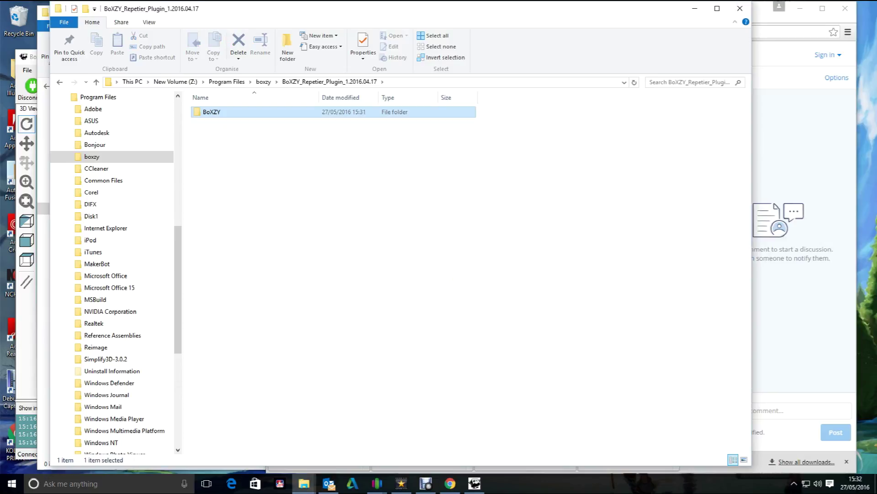
right_click(209, 112)
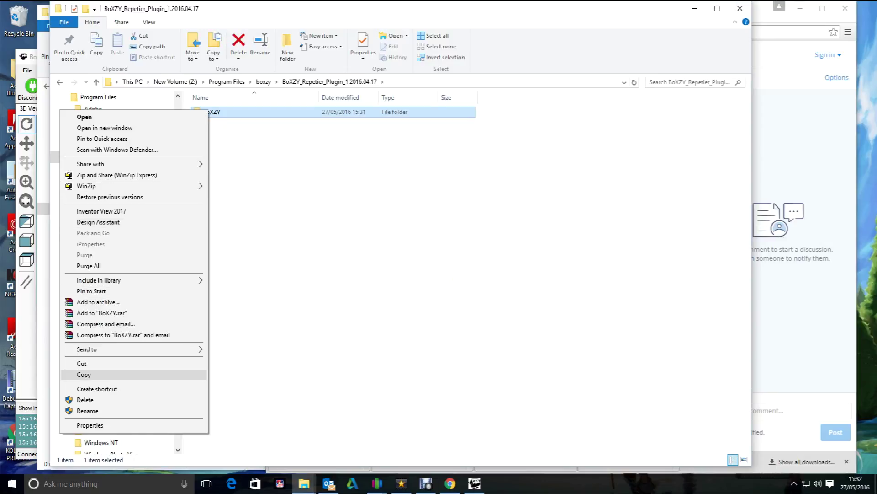
left_click(84, 375)
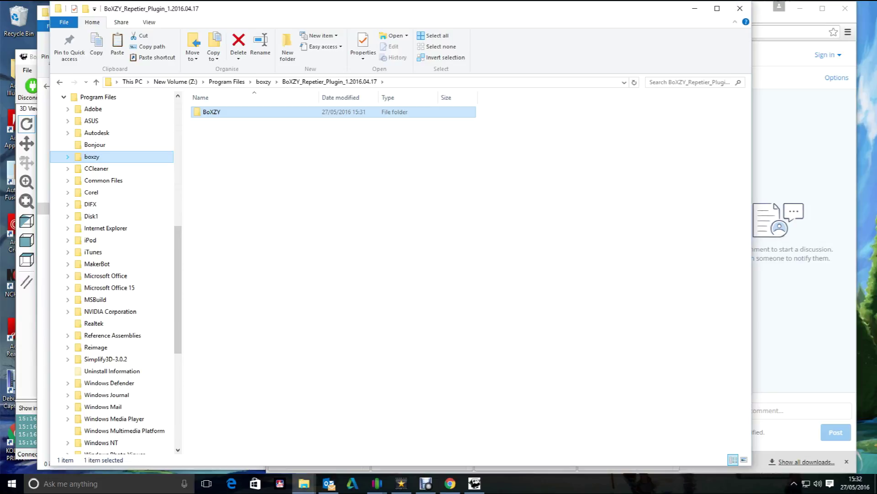
left_click(68, 156)
left_click(97, 192)
right_click(108, 199)
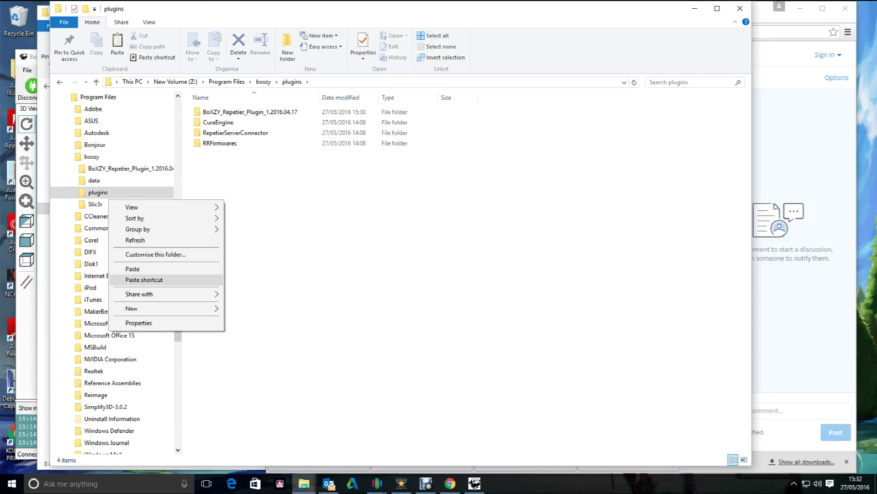
left_click(132, 269)
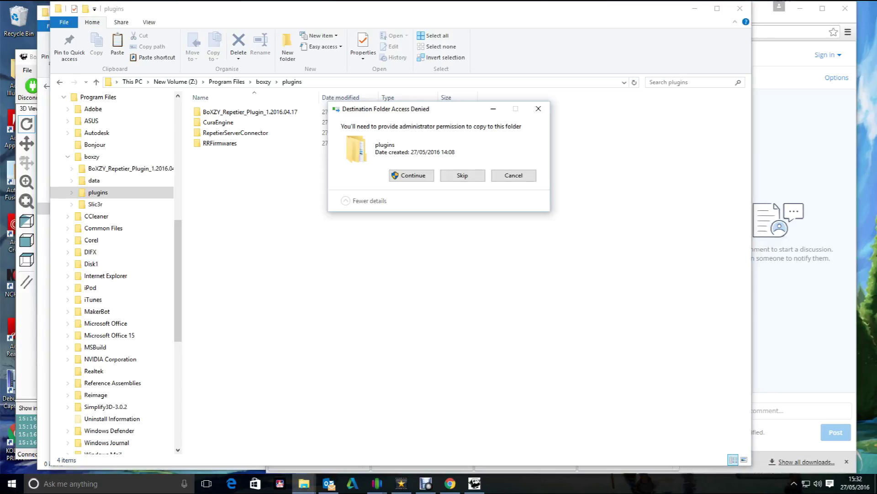
left_click(410, 176)
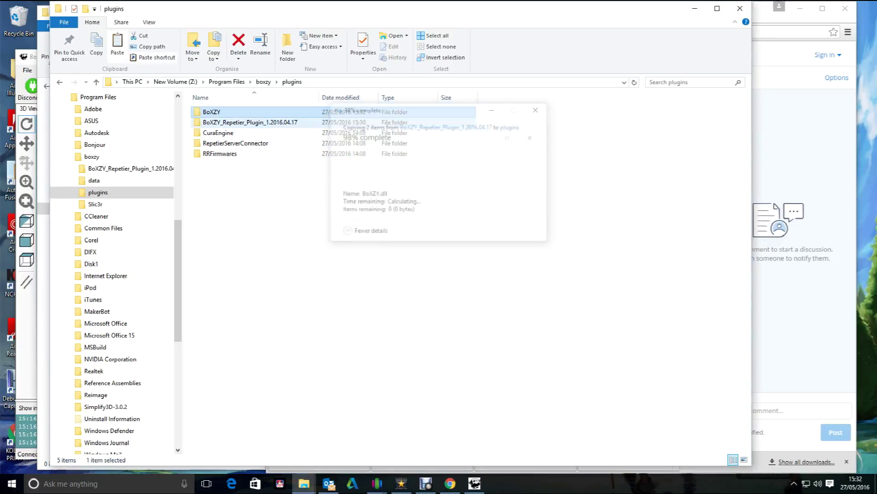
right_click(245, 122)
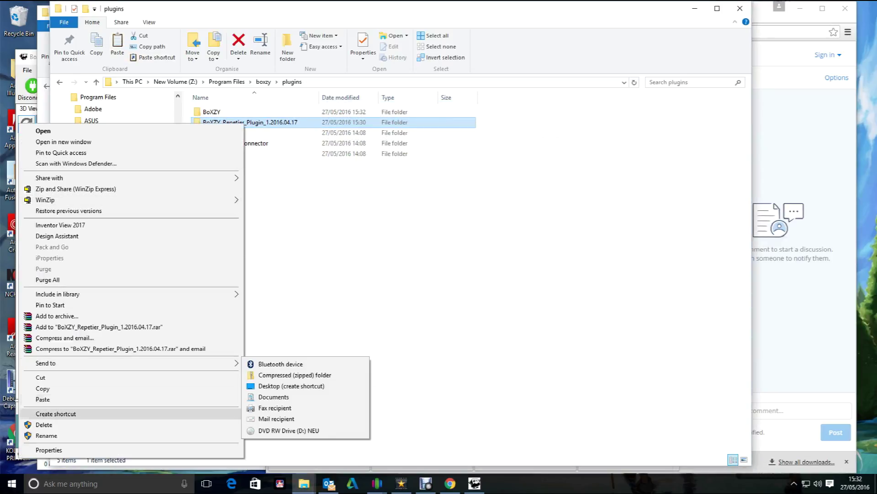
left_click(110, 424)
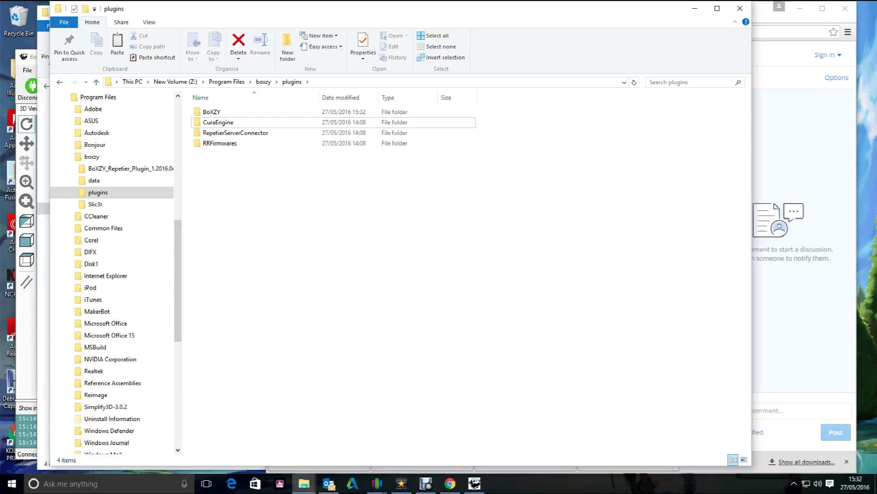
- Return to the guide in the browser and download BoXZY.zip through the Laser Interface link in Step 13
key("alt+Tab")
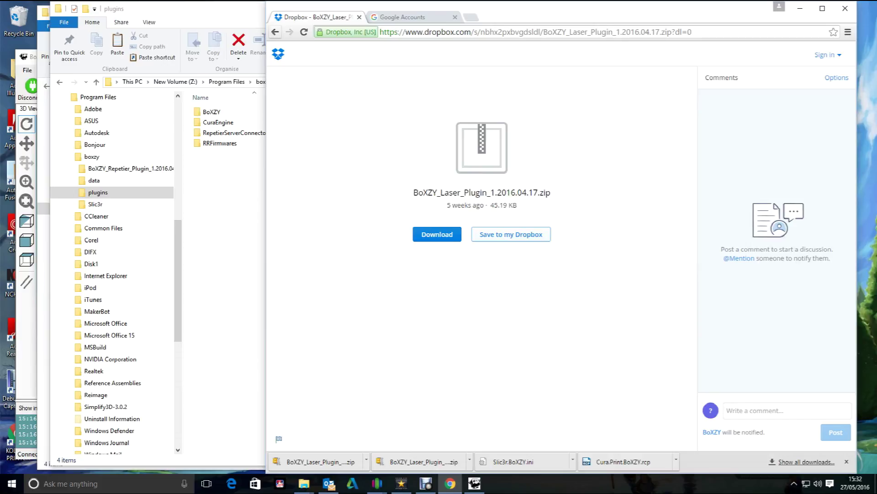
left_click(275, 32)
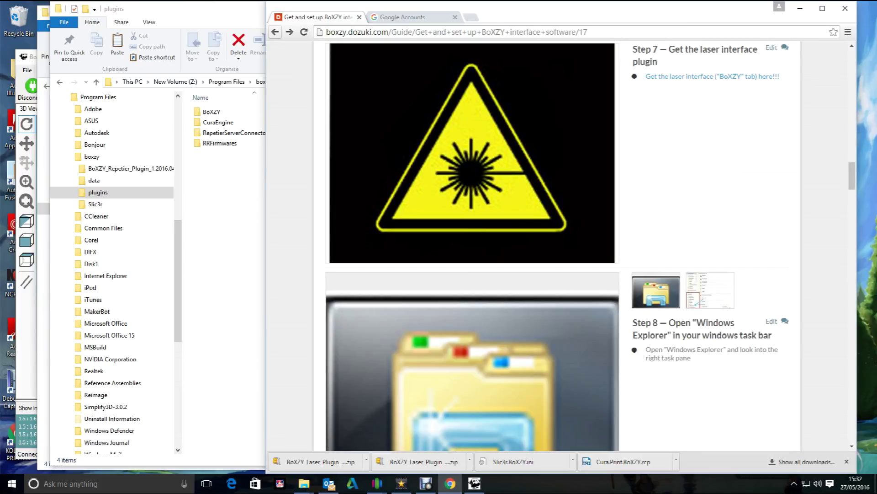
scroll(472, 246, "down", 10)
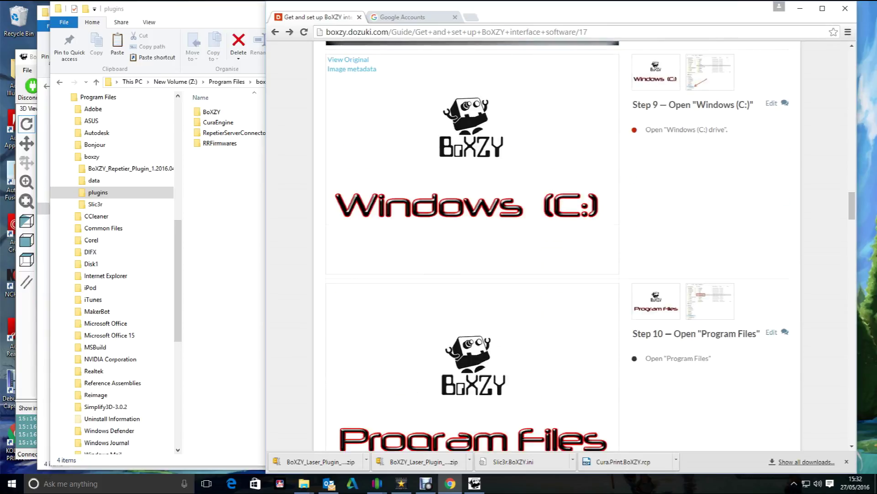
scroll(472, 247, "down", 10)
scroll(472, 247, "down", 4)
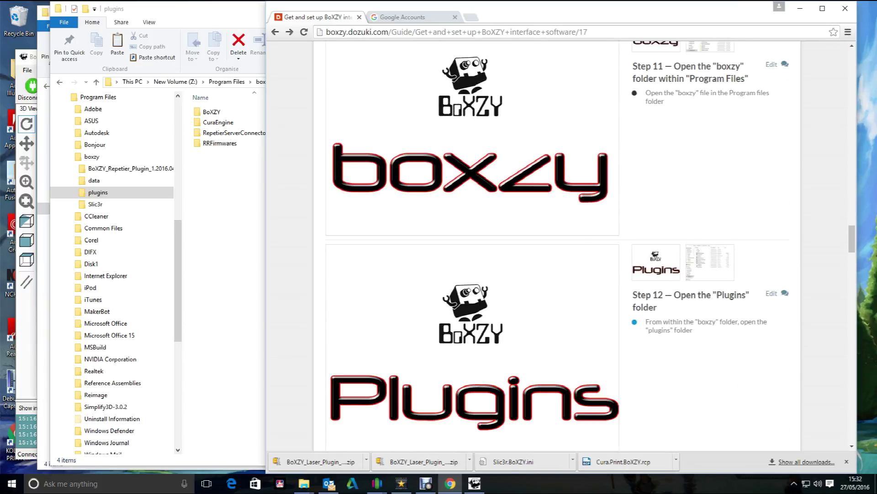
scroll(472, 246, "down", 3)
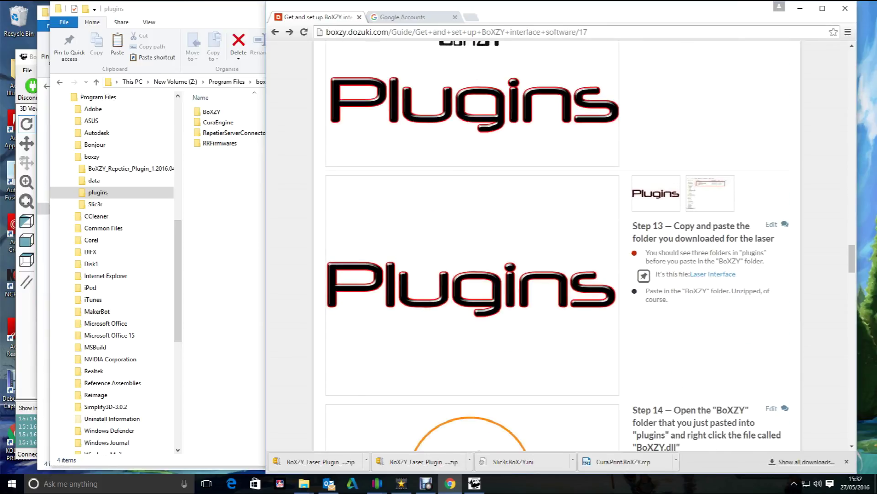
scroll(472, 246, "down", 2)
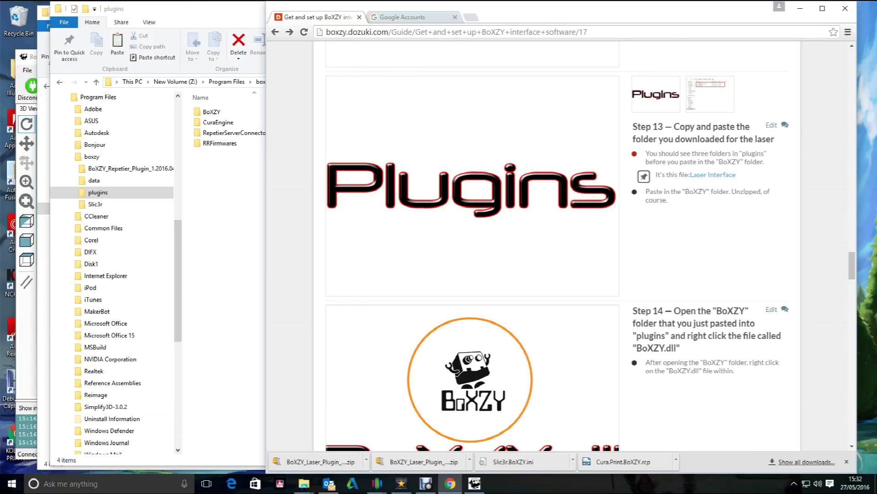
left_click(713, 175)
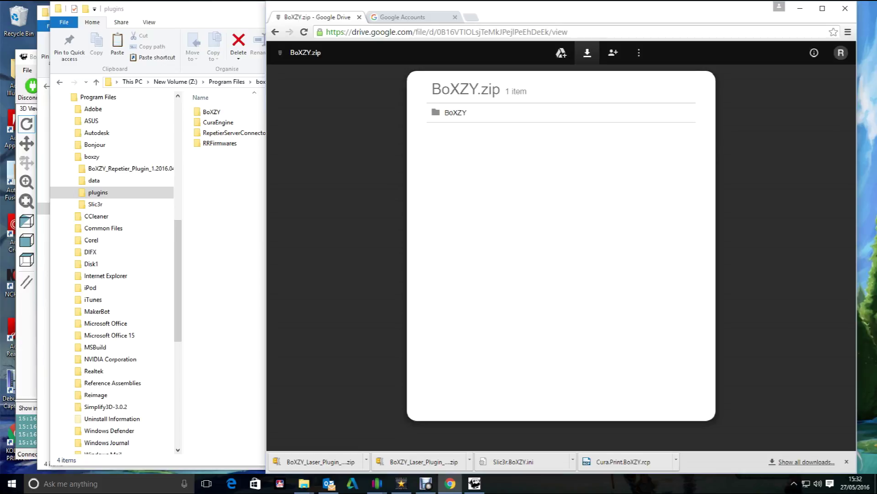
left_click(587, 53)
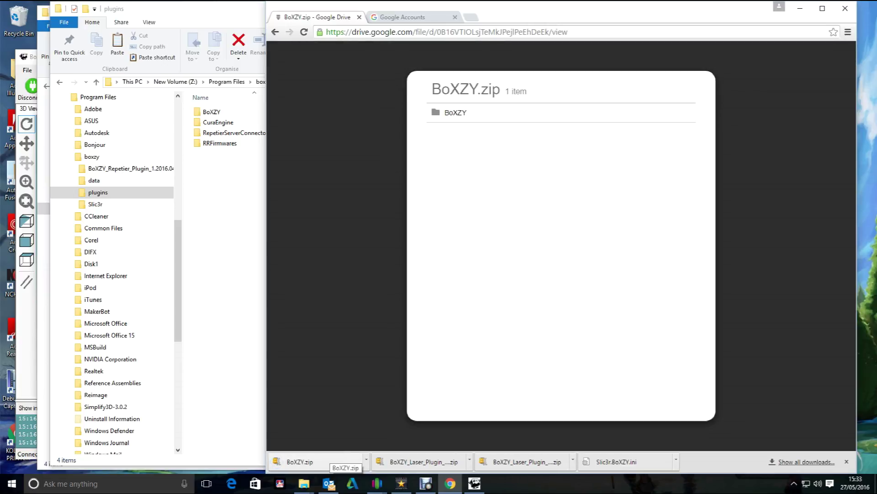
- Locate BoXZY.zip in Downloads, open it in File Explorer as a compressed folder and examine the BoXZY folder inside
left_click(366, 460)
left_click(384, 427)
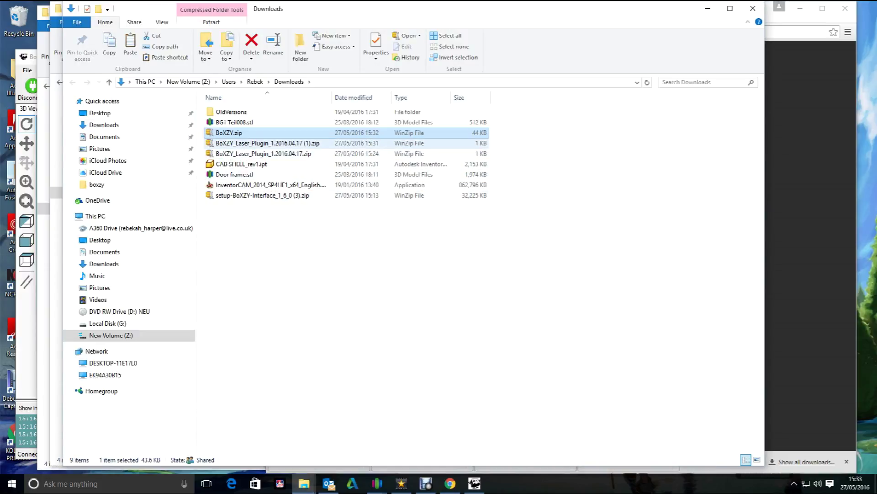
right_click(234, 133)
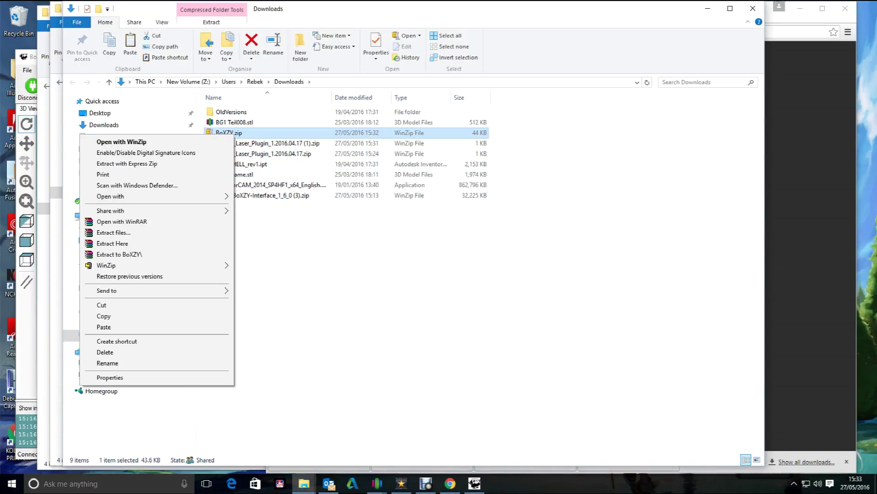
mouse_move(210, 196)
left_click(272, 197)
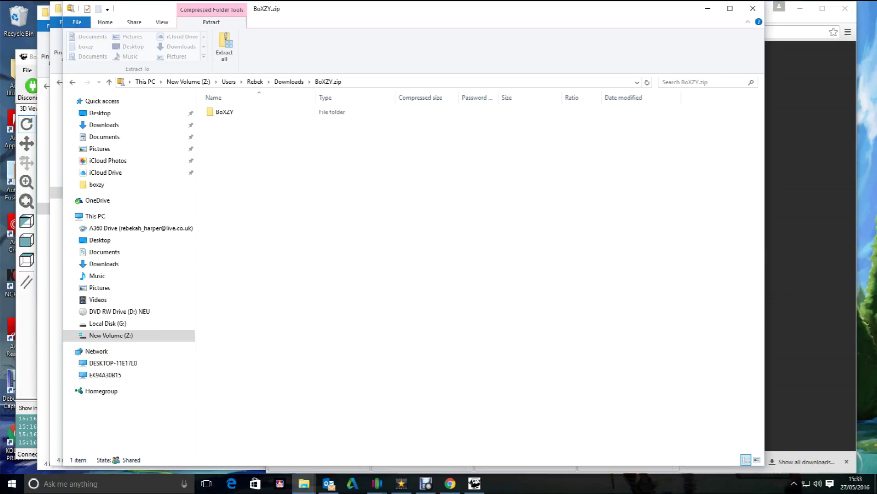
double_click(224, 111)
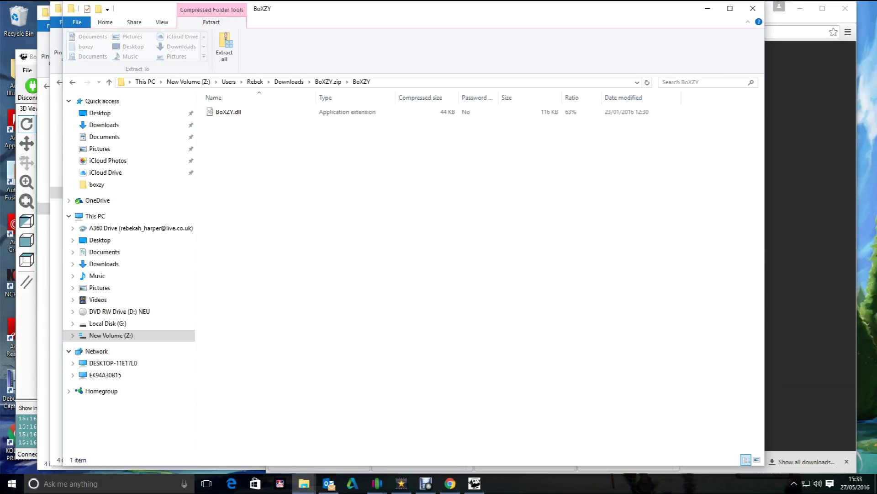
- Open the BoXZY folder inside boxzy\plugins, then return to the setup guide in the browser and read Step 14
left_click(43, 101)
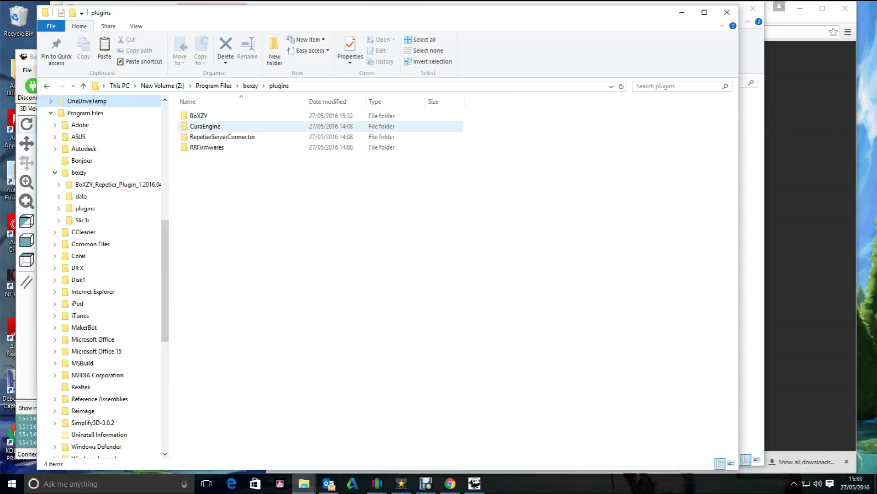
double_click(198, 116)
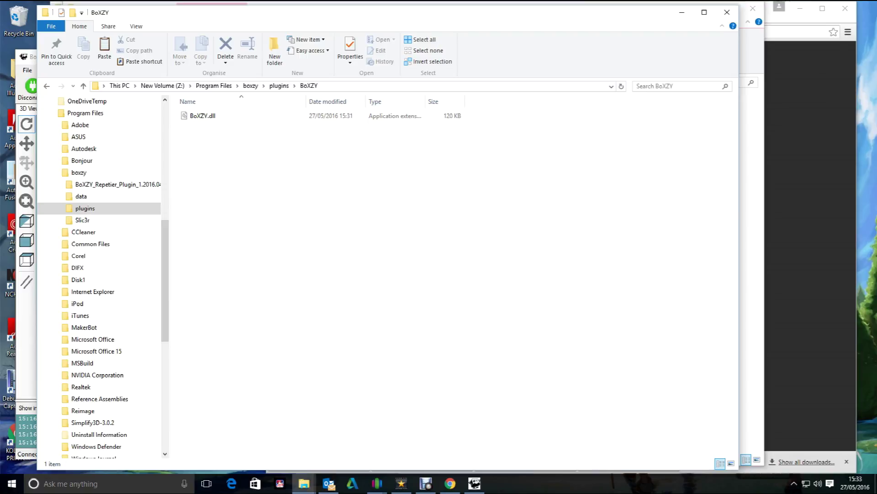
key("alt+Tab")
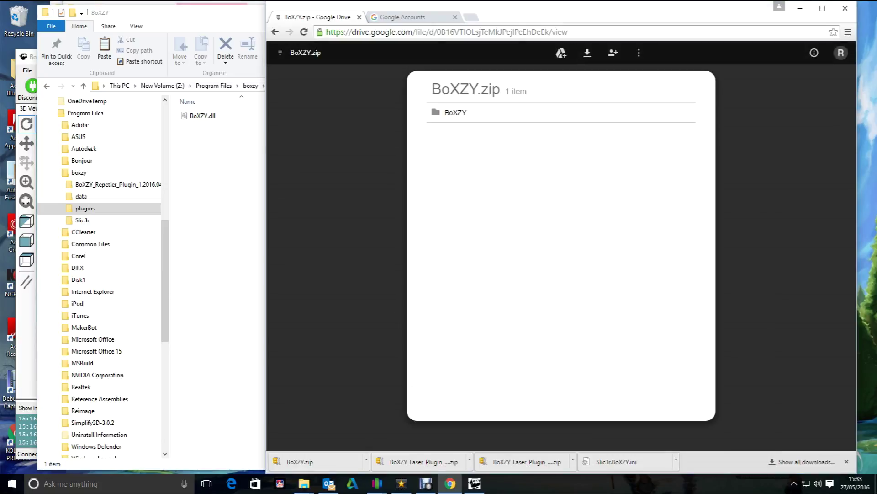
key("alt+Left")
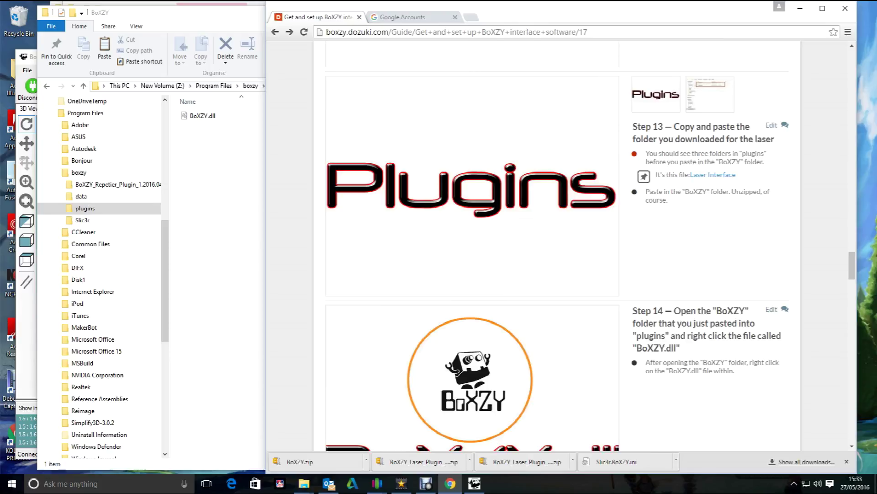
scroll(557, 247, "down", 3)
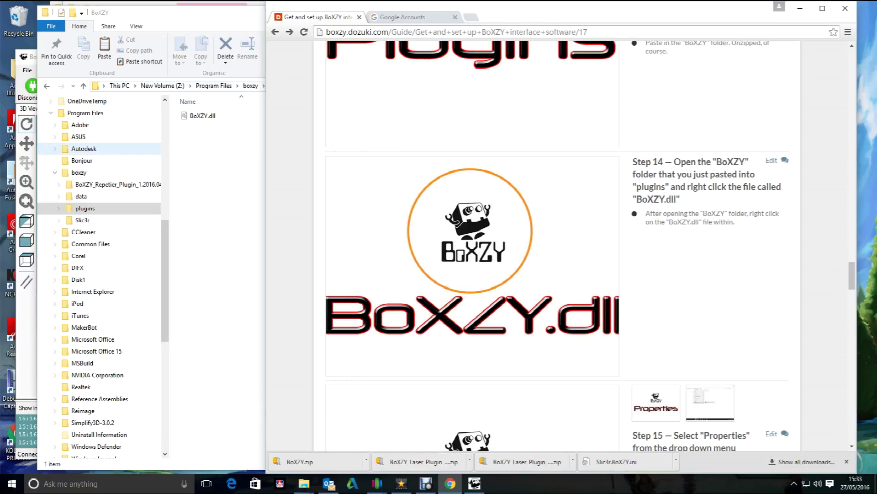
- Open the properties of BoXZY.dll in plugins\BoXZY and read Steps 15 and 16 of the guide
right_click(190, 116)
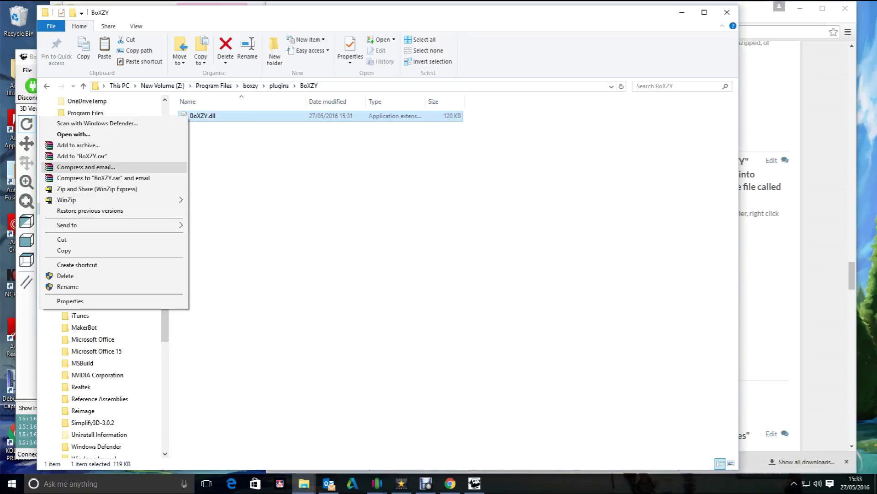
left_click(71, 301)
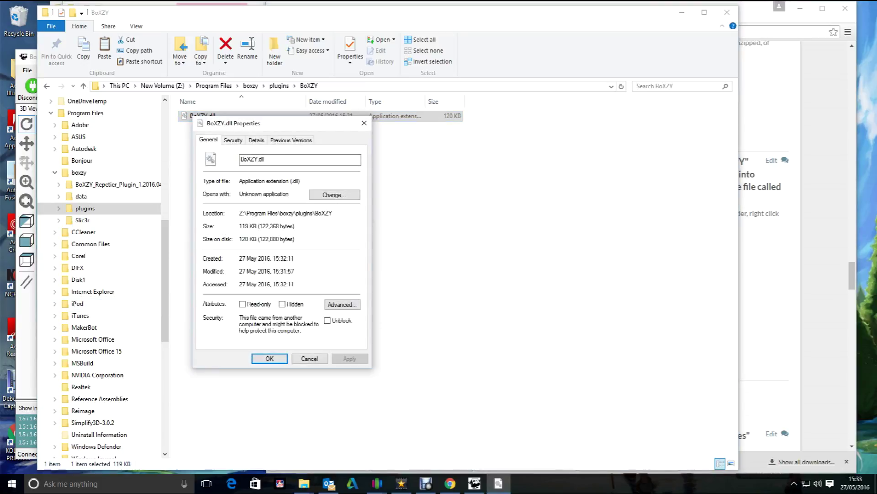
left_click(768, 233)
scroll(768, 233, "down", 2)
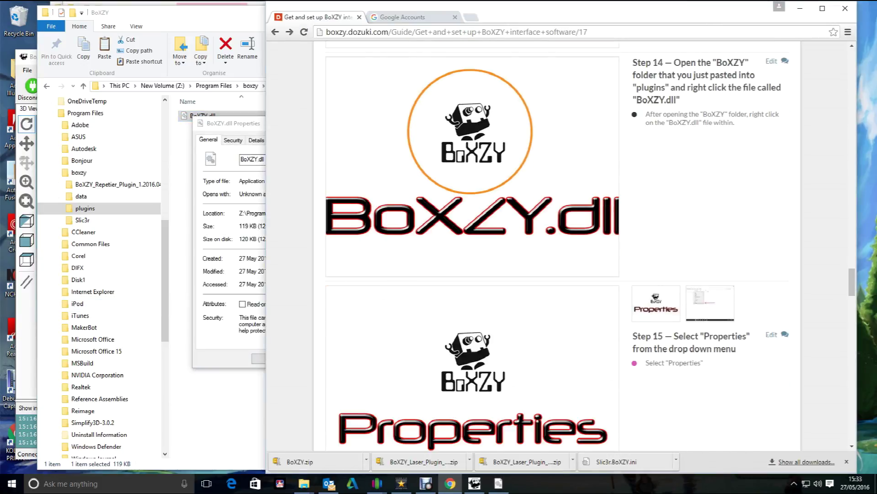
scroll(768, 233, "up", 3)
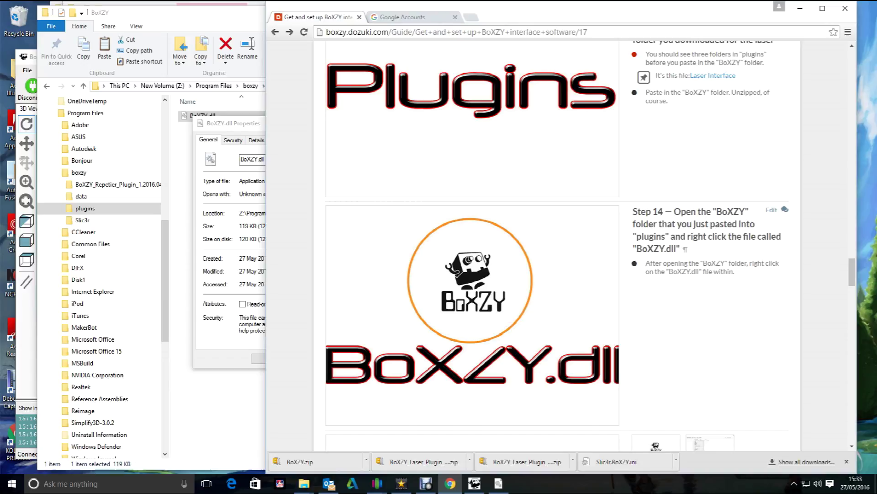
scroll(562, 247, "down", 1)
scroll(562, 247, "down", 5)
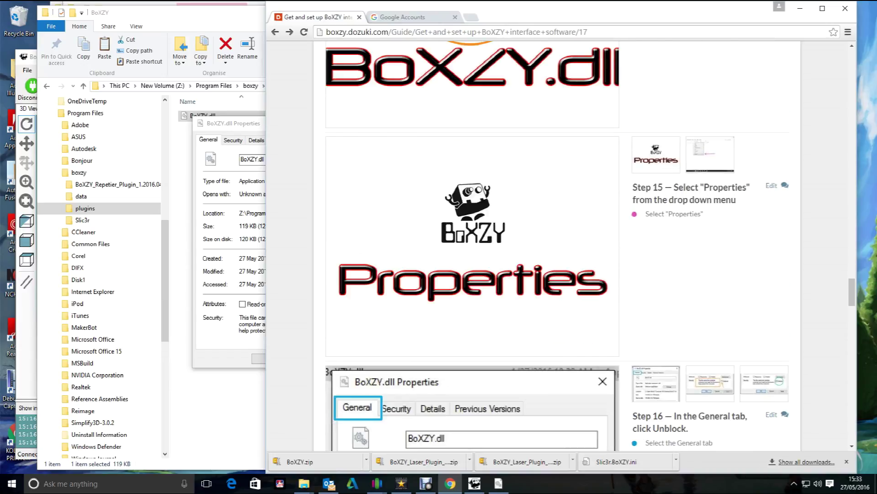
scroll(563, 247, "down", 2)
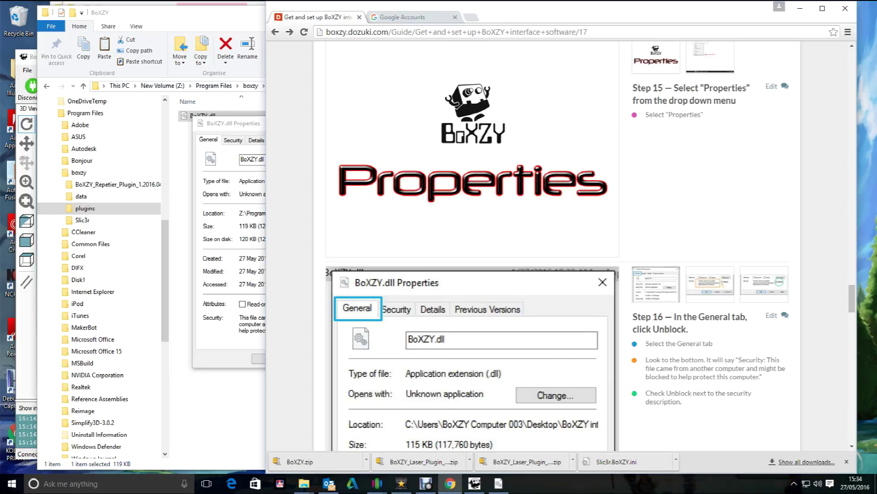
- Place the BoXZY.dll properties beside the guide, enable Unblock and apply it with administrator permission, closing the properties
left_click(234, 124)
left_click_drag(233, 123, 99, 105)
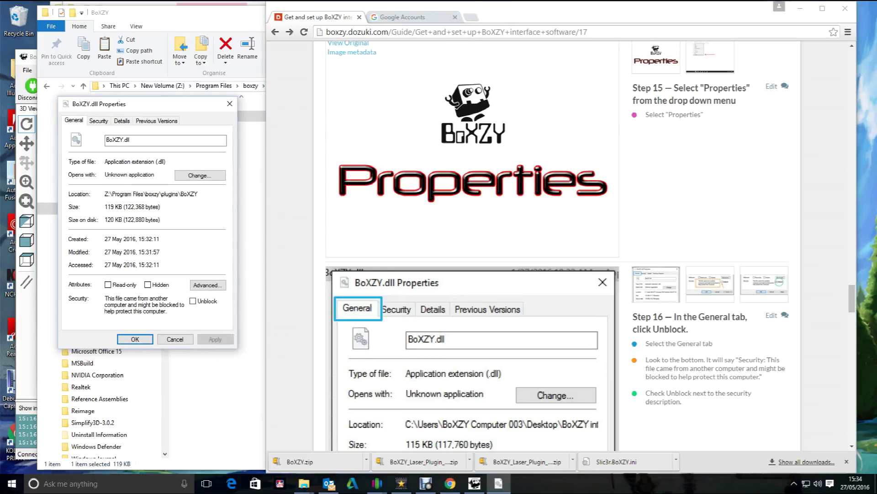
scroll(562, 247, "down", 2)
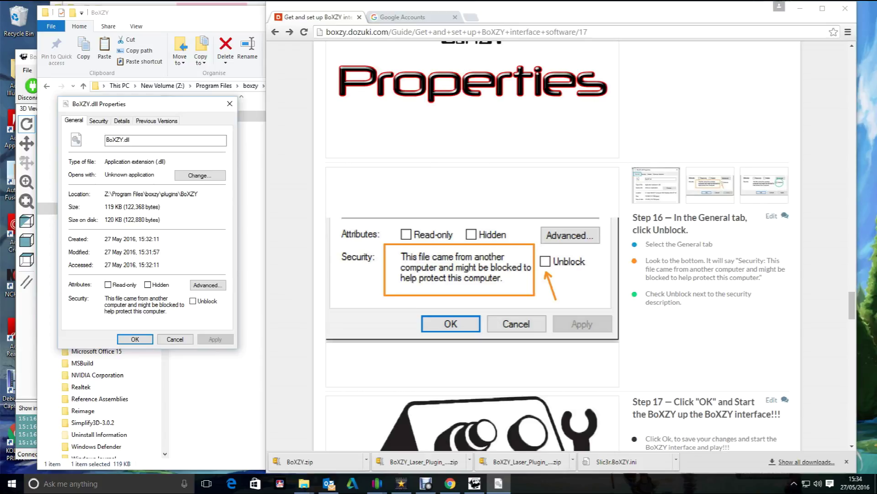
left_click(193, 300)
key("alt+Tab")
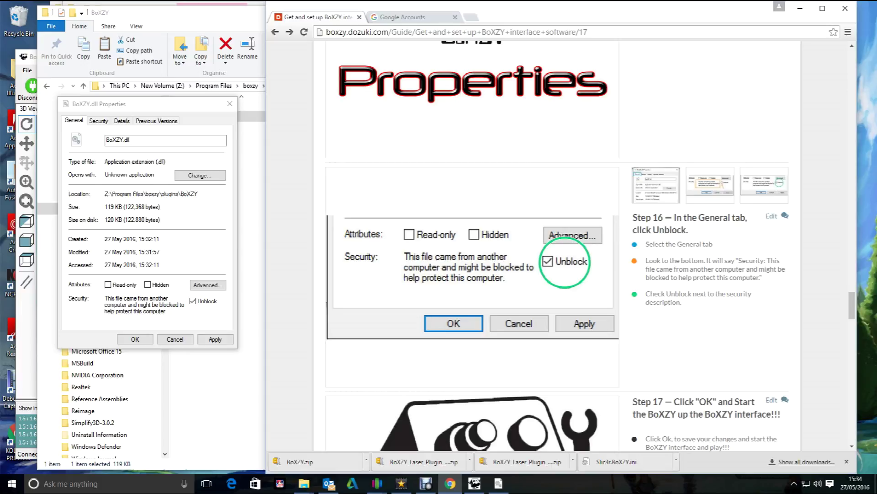
scroll(562, 246, "down", 2)
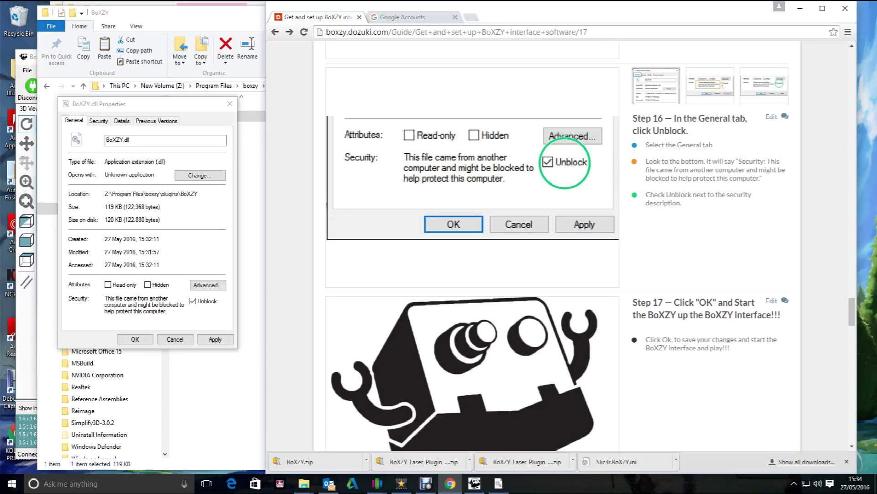
left_click(216, 338)
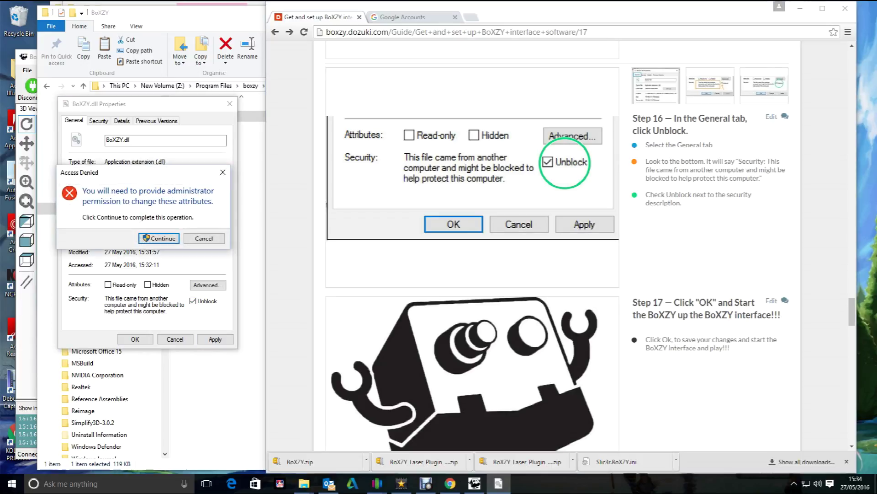
left_click(159, 238)
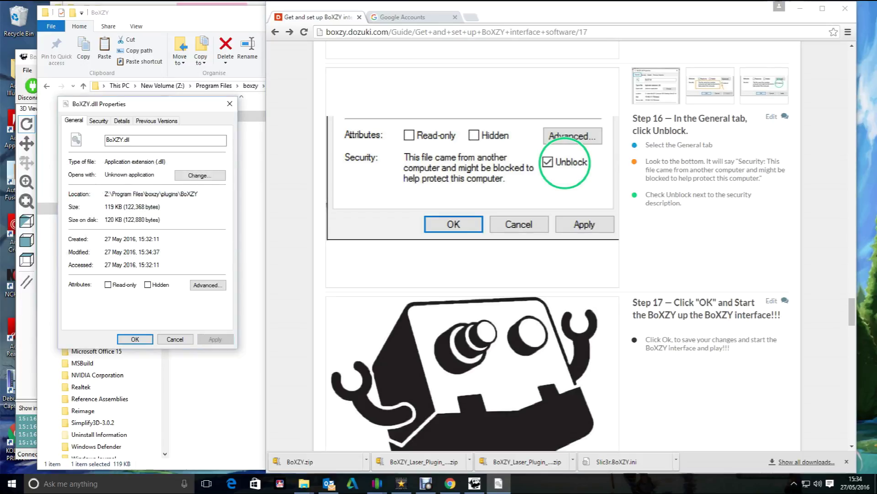
left_click(135, 339)
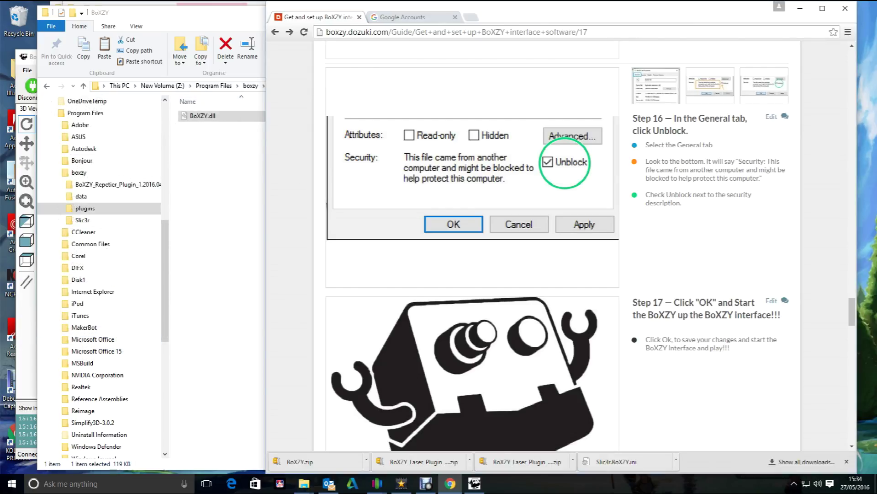
- Check the end of the guide, minimise the browser and close all the open File Explorer windows
scroll(557, 246, "down", 6)
scroll(558, 247, "up", 5)
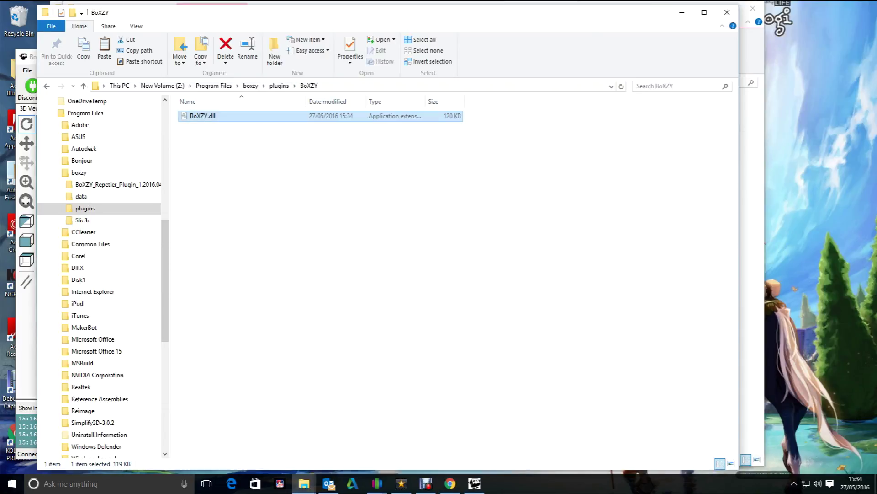
left_click(800, 8)
left_click(727, 12)
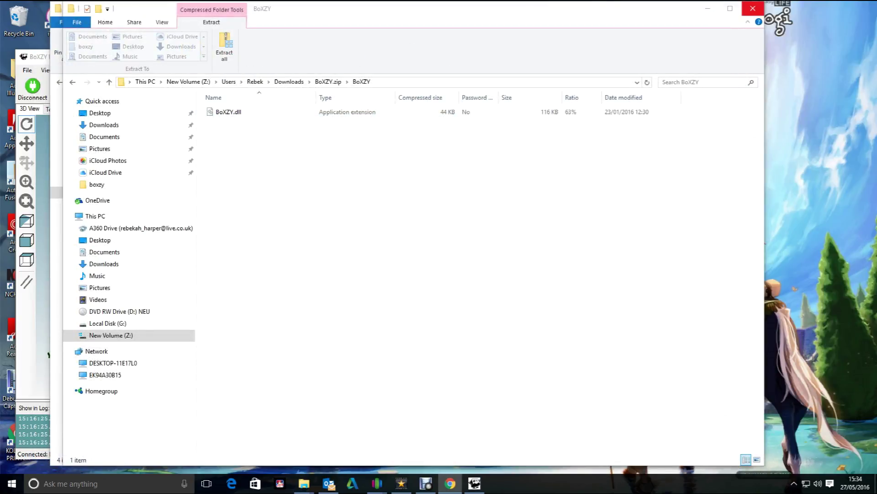
left_click(753, 8)
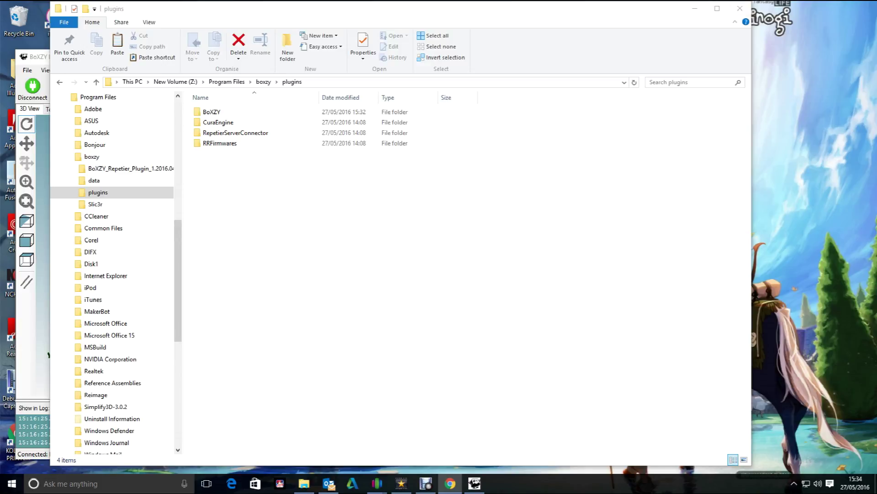
left_click(740, 9)
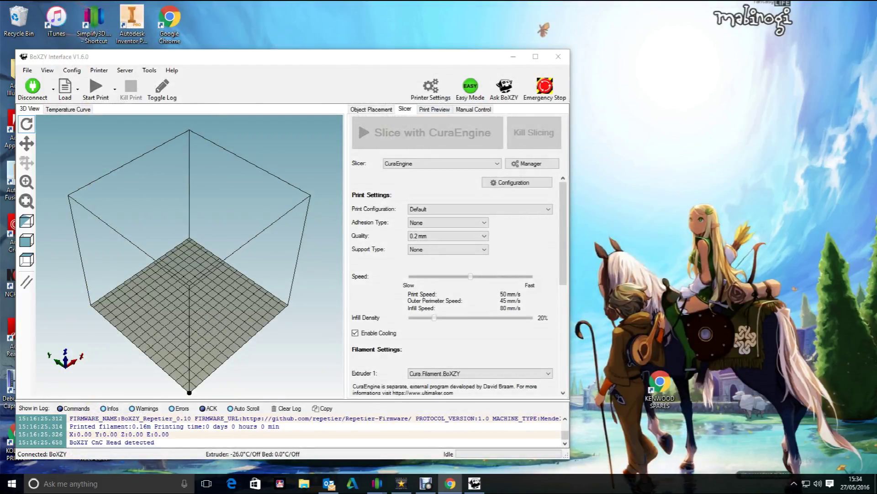
- Restart BoXZY Interface to load the plugin, and examine the laser controls and preview on its BoXZY page
left_click(558, 56)
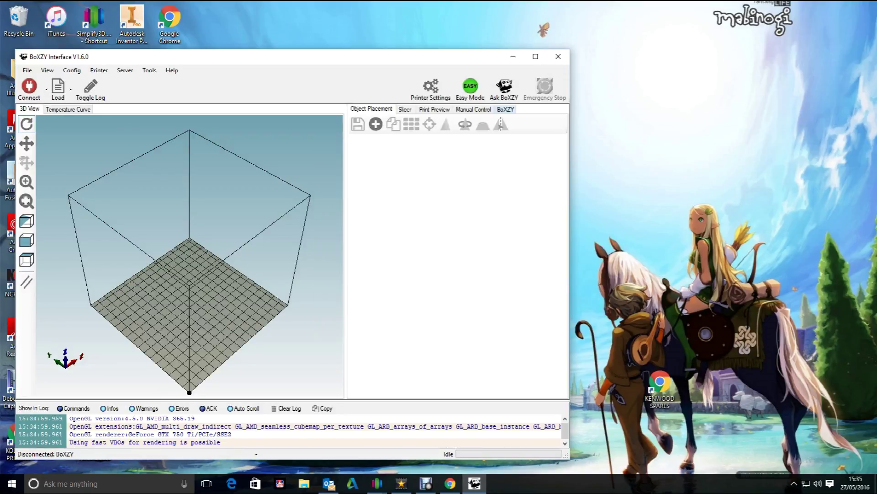
left_click(506, 109)
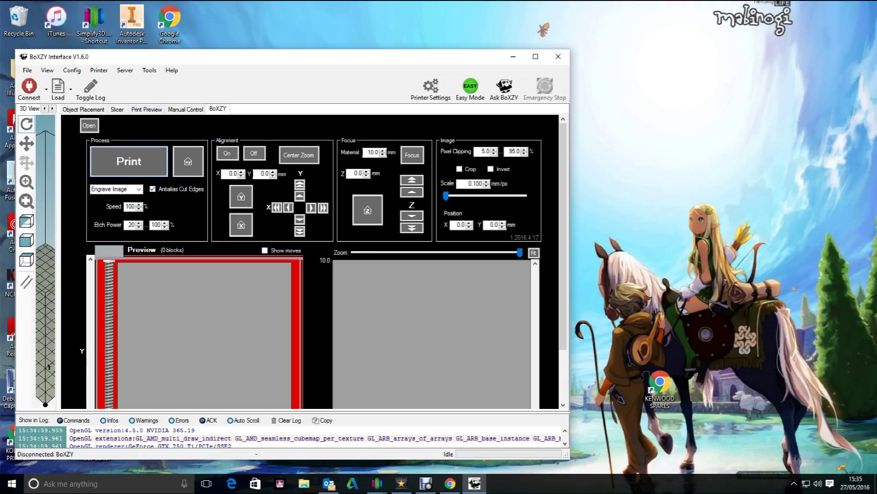
scroll(311, 260, "down", 3)
scroll(310, 261, "down", 3)
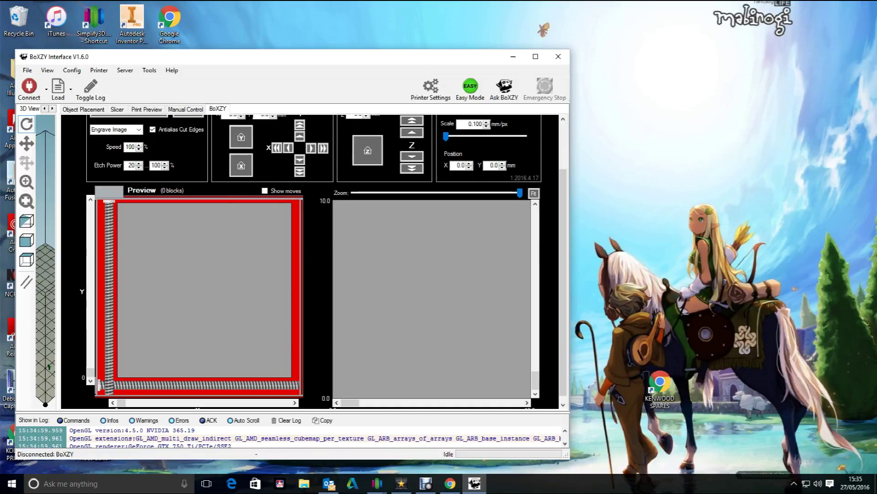
scroll(310, 261, "up", 3)
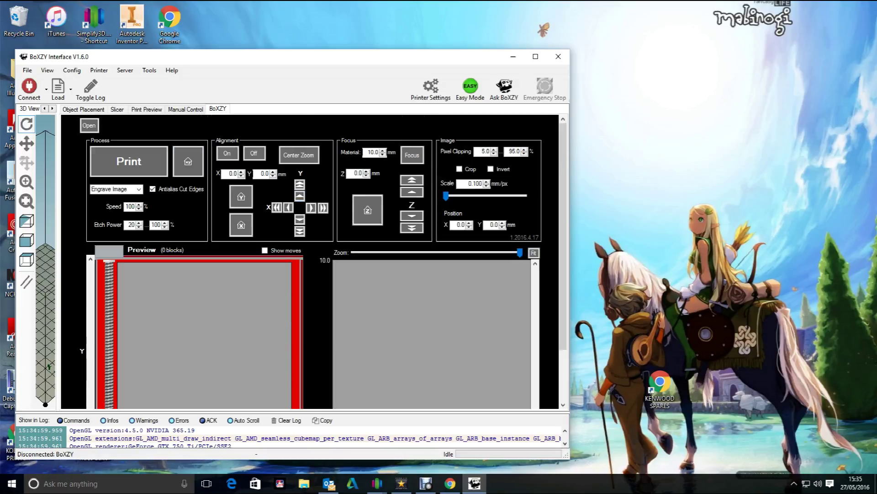
left_click_drag(312, 49, 312, 1)
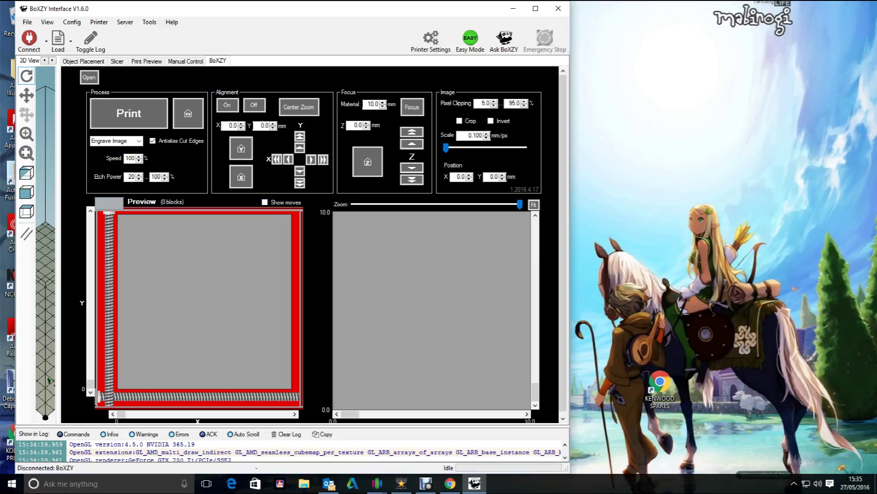
scroll(309, 245, "down", 1)
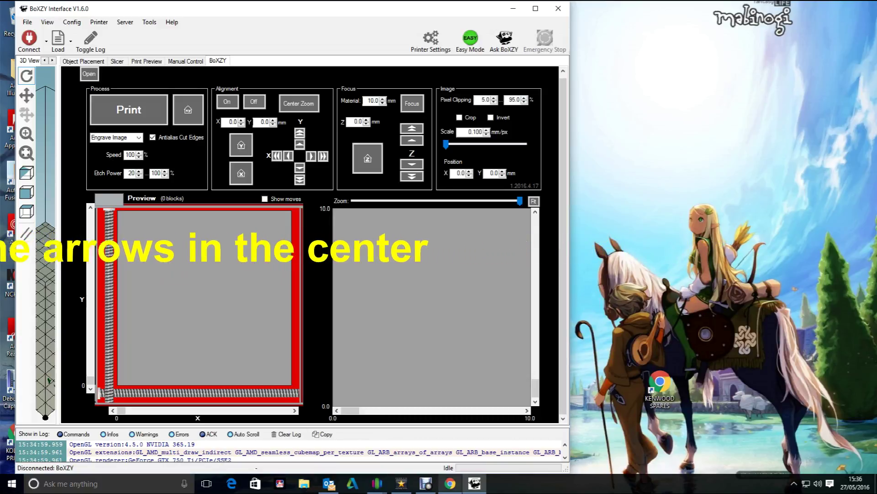
mouse_move(450, 483)
left_click(425, 483)
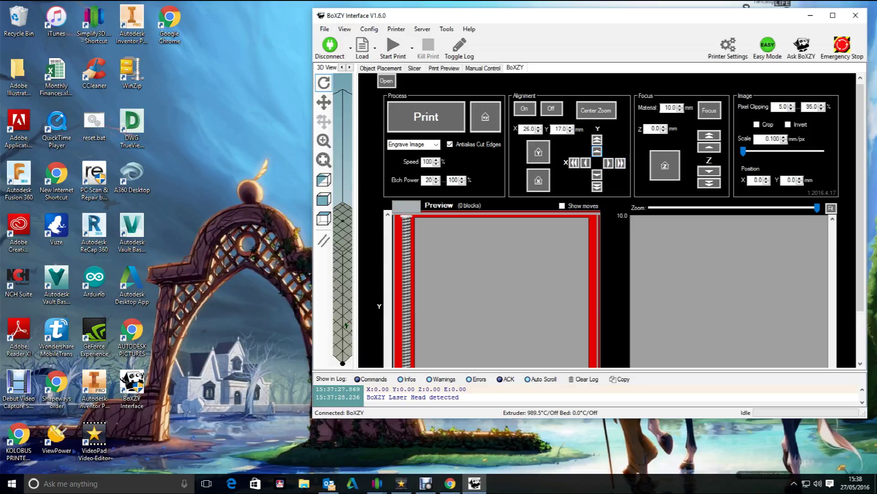
- Jog the laser head in small positive Y and X moves to X 46.0, Y 32.0 mm, and reposition the BoXZY Interface window
left_click(598, 151)
left_click(597, 151)
left_click(597, 151)
left_click(598, 151)
left_click(597, 151)
left_click(596, 152)
left_click(597, 151)
left_click(608, 163)
left_click(608, 164)
left_click(609, 163)
left_click(608, 164)
left_click(609, 164)
left_click(608, 163)
left_click(608, 163)
left_click(609, 163)
left_click(609, 164)
left_click(608, 163)
left_click_drag(548, 15, 311, 22)
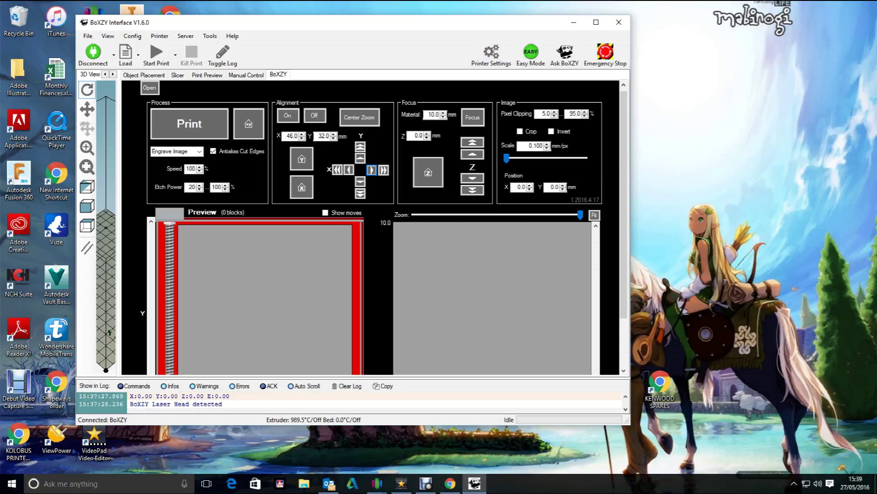
mouse_move(425, 483)
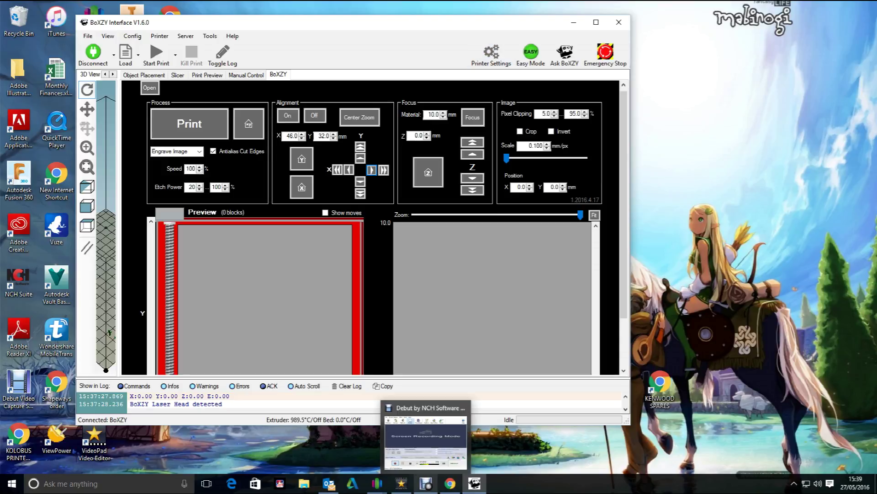
left_click(425, 483)
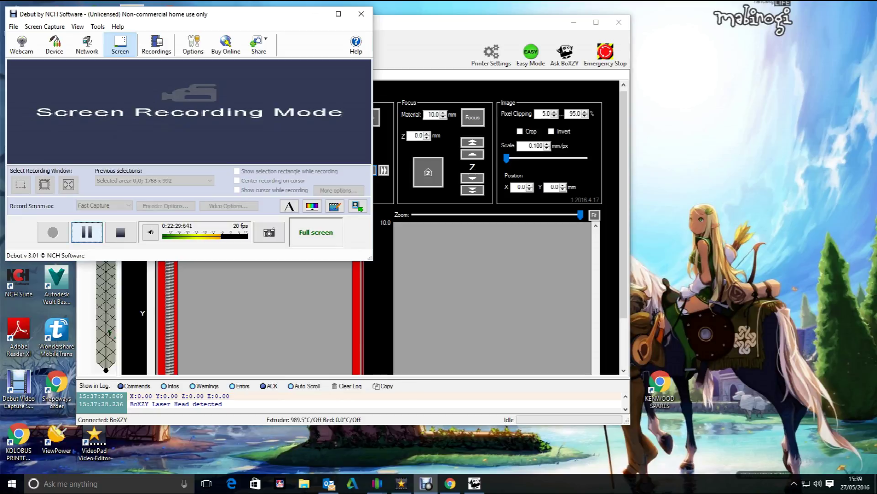